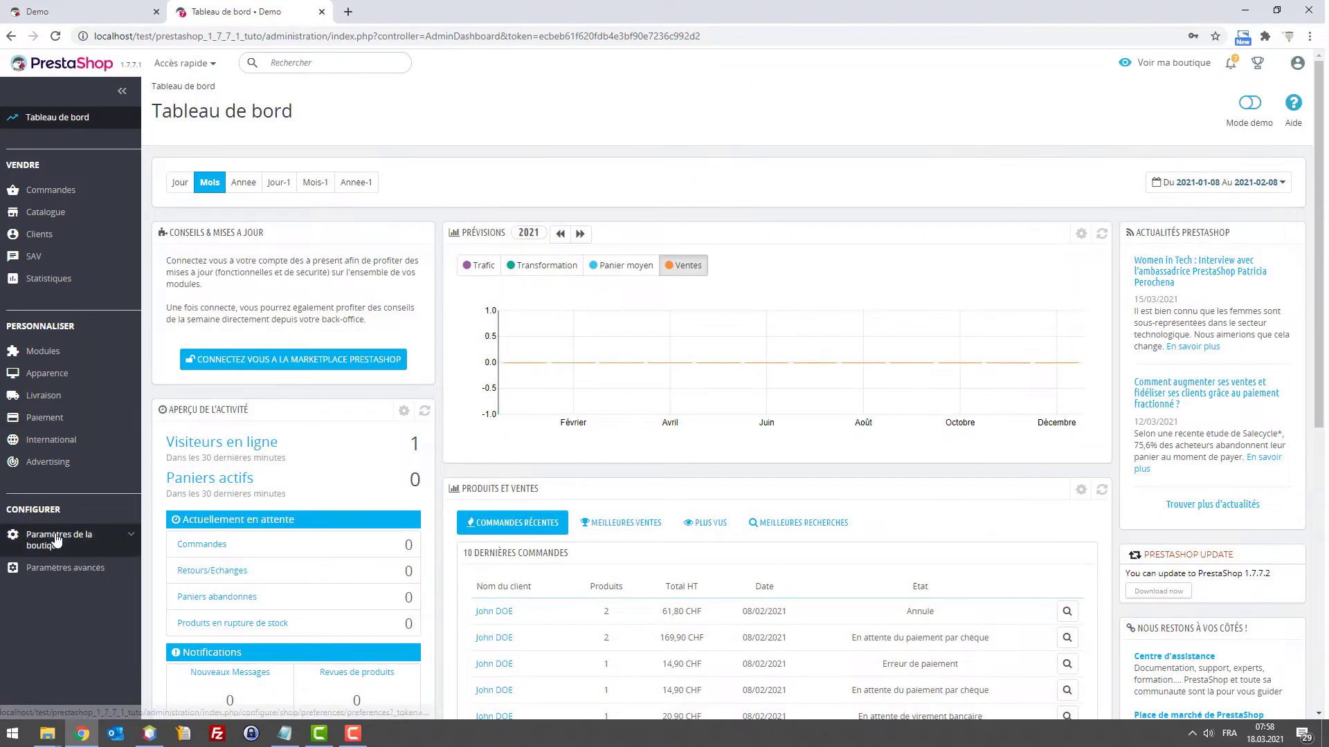
Open the shop's general preferences and search the page for 'token'
mouse_move(52, 540)
left_click(51, 584)
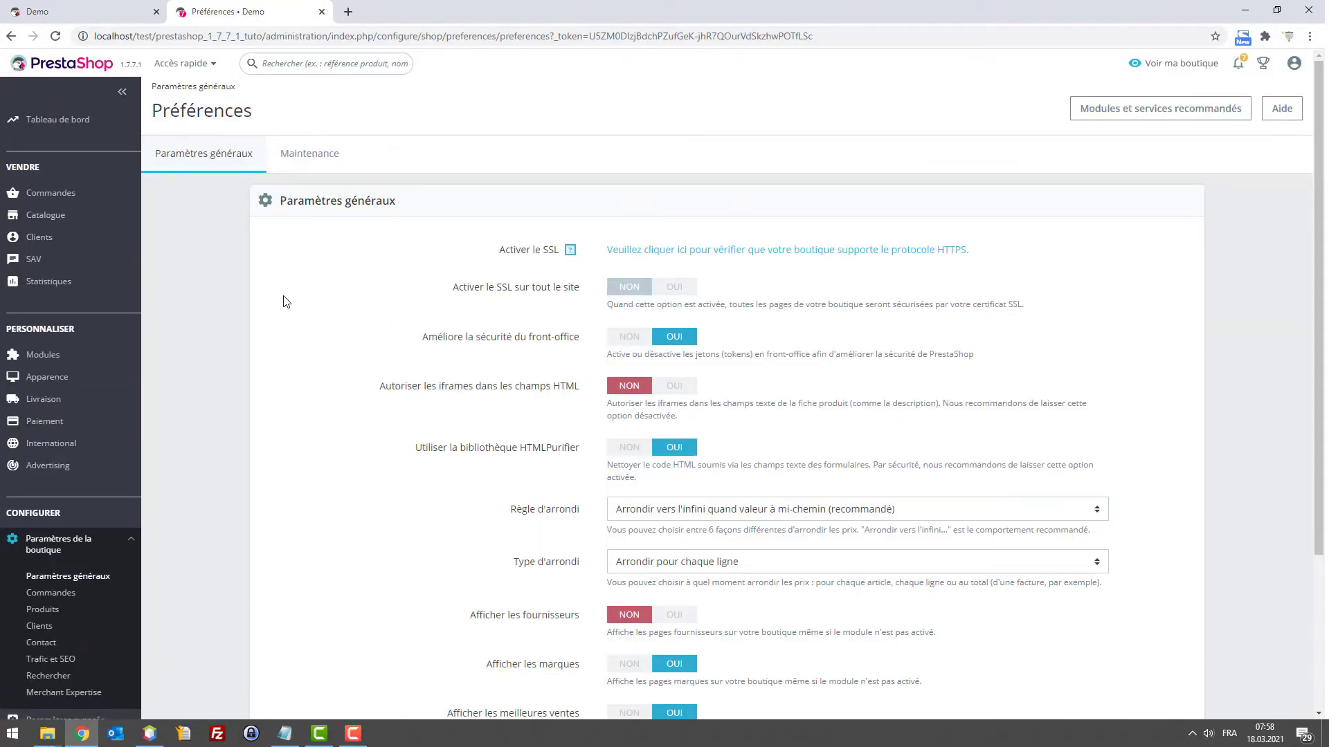
scroll(219, 295, "down", 1)
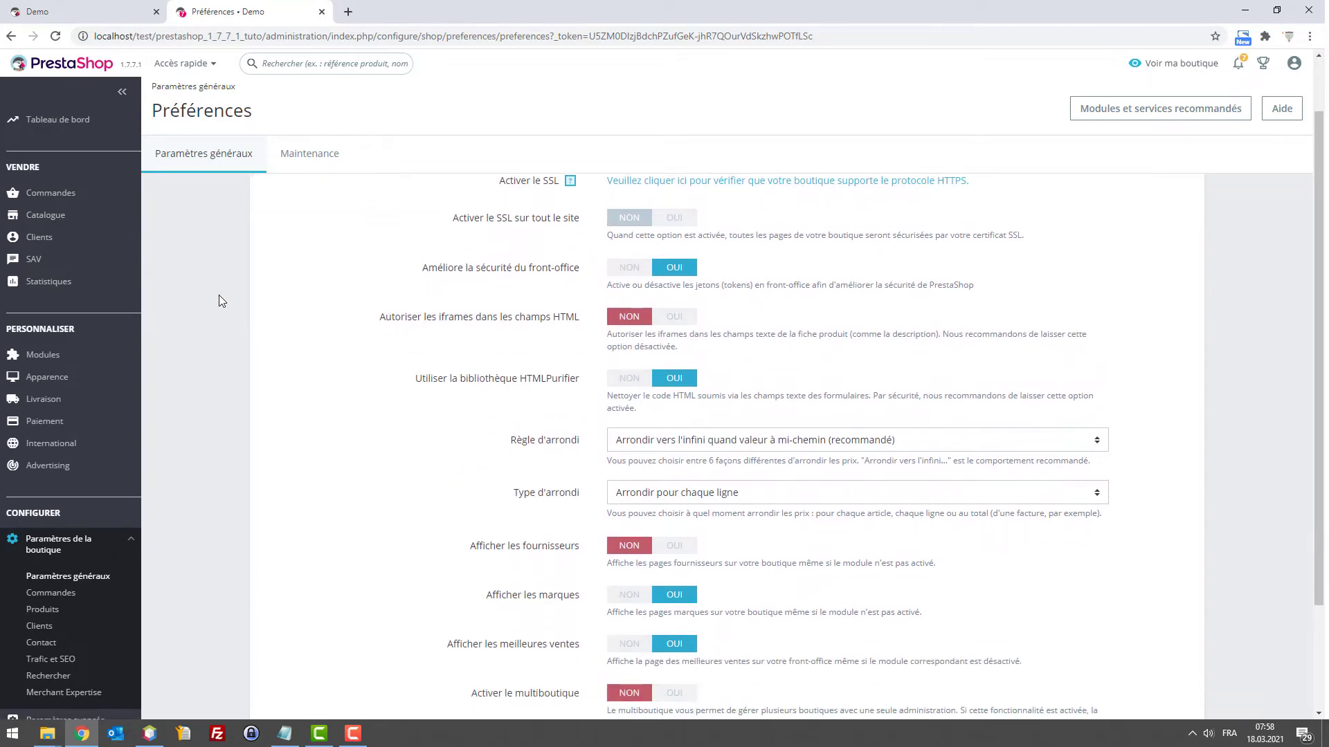
scroll(219, 295, "up", 1)
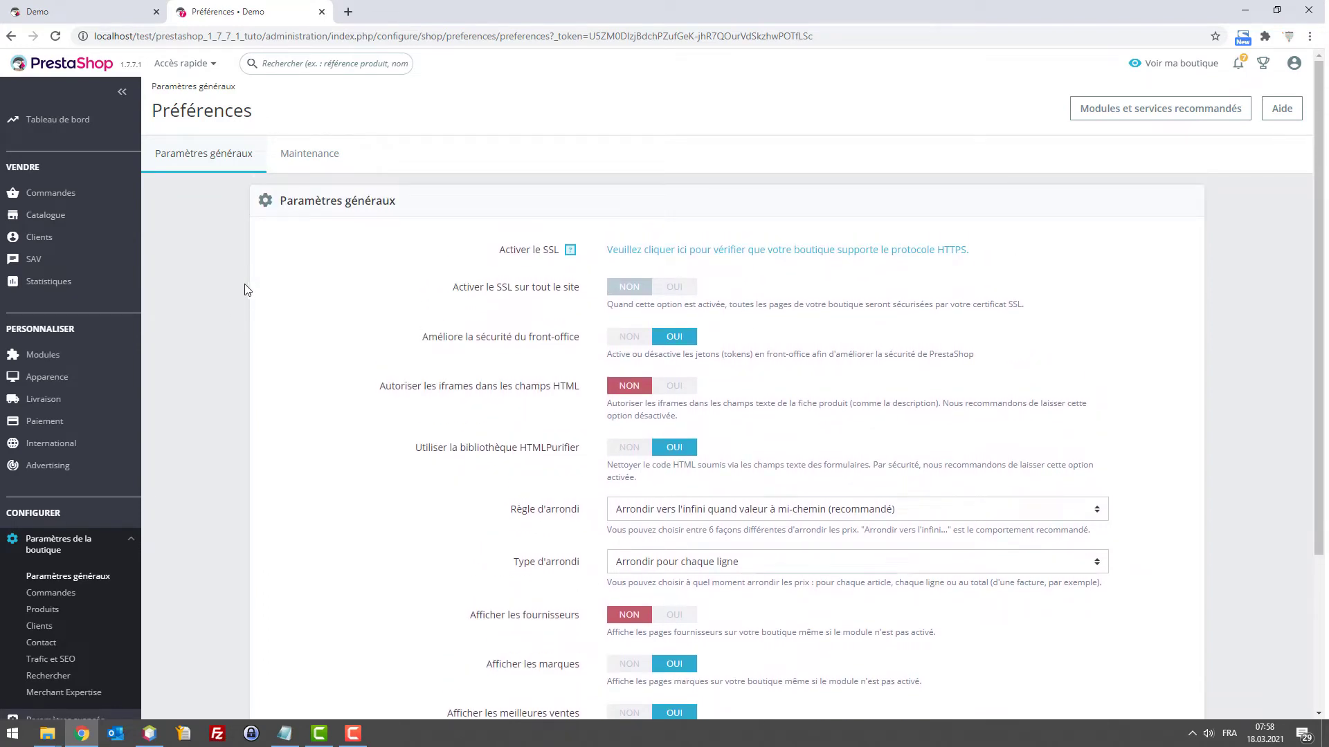
key("ctrl+f")
type("token")
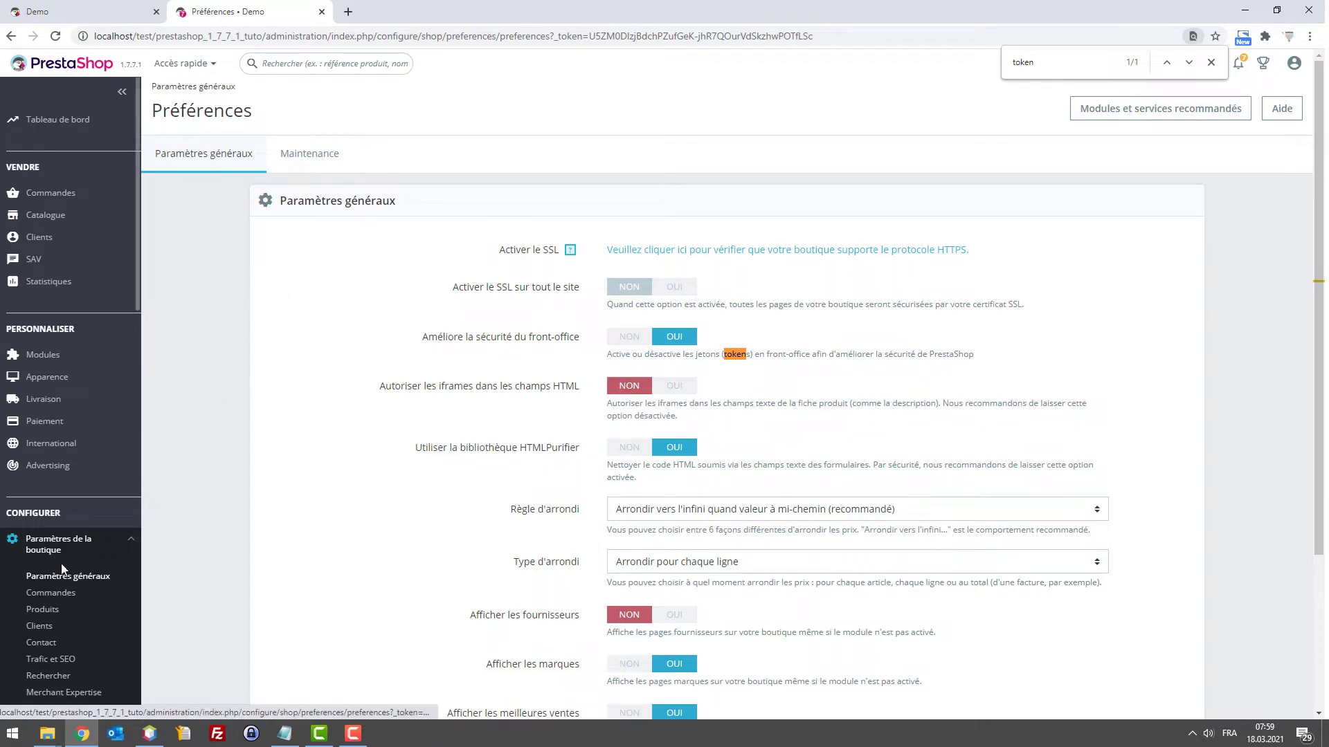
Set 'Améliore la sécurité du front-office' to NON and save the general preferences
left_click(630, 341)
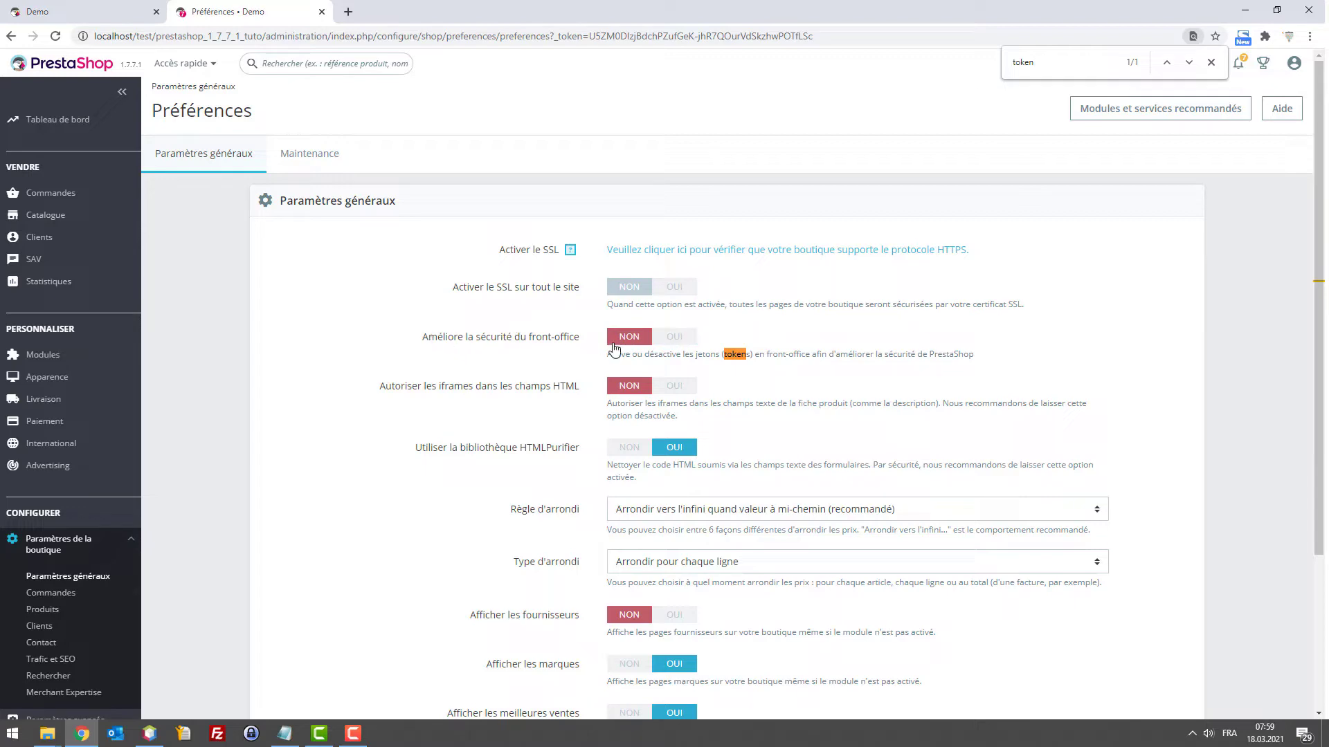
scroll(772, 357, "down", 3)
scroll(771, 359, "up", 3)
scroll(675, 369, "down", 3)
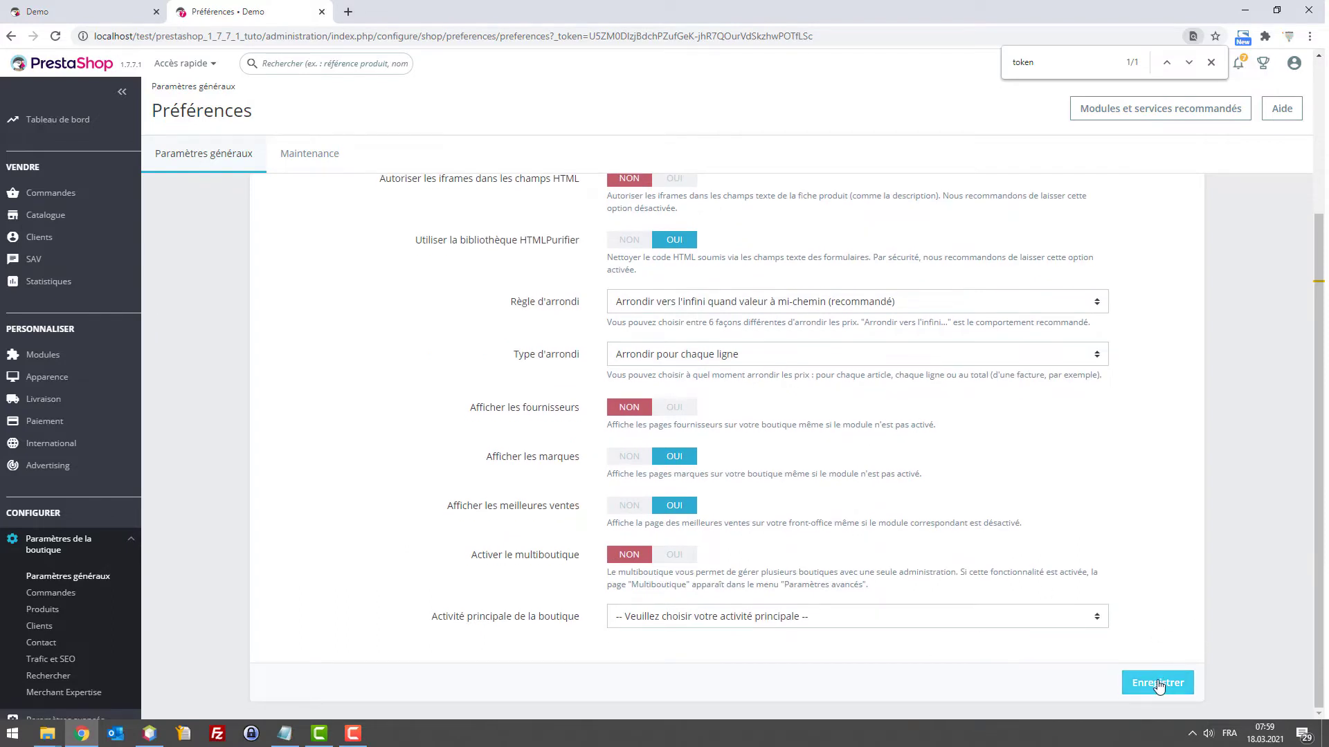
scroll(596, 291, "up", 1)
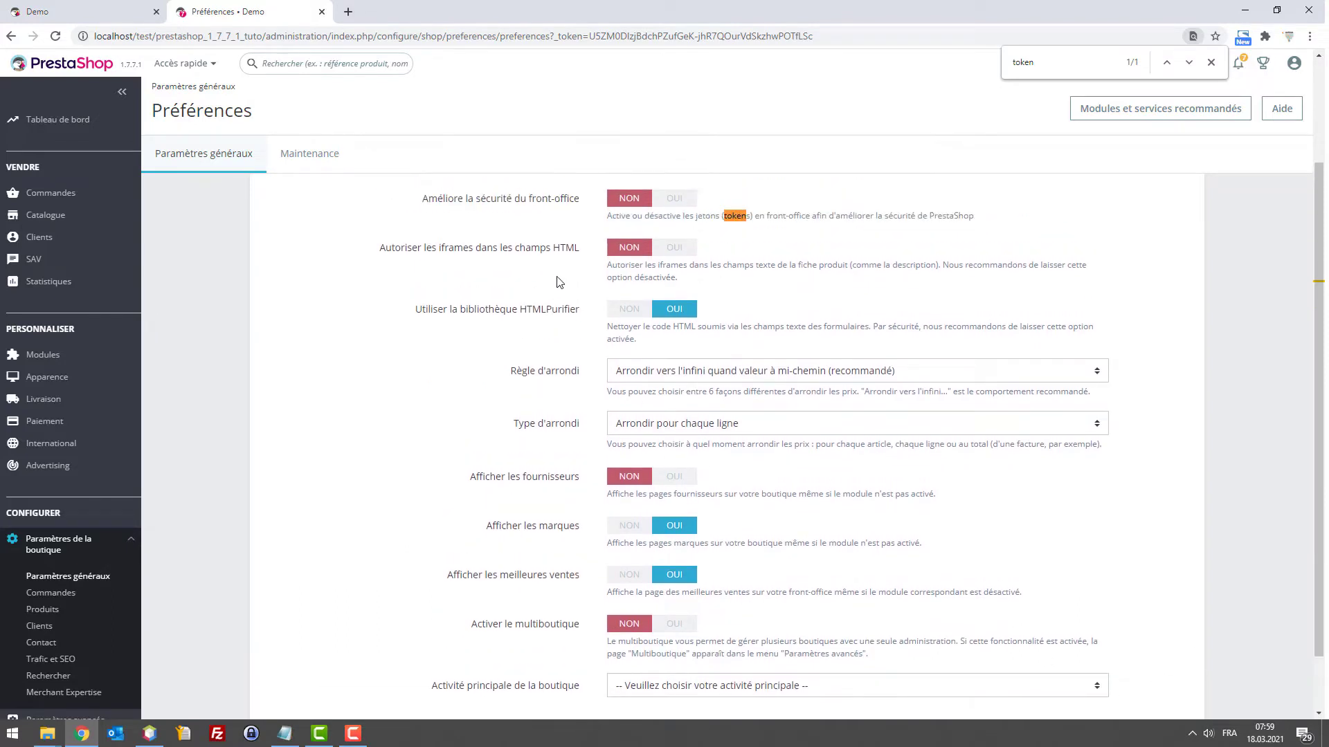
scroll(651, 283, "down", 1)
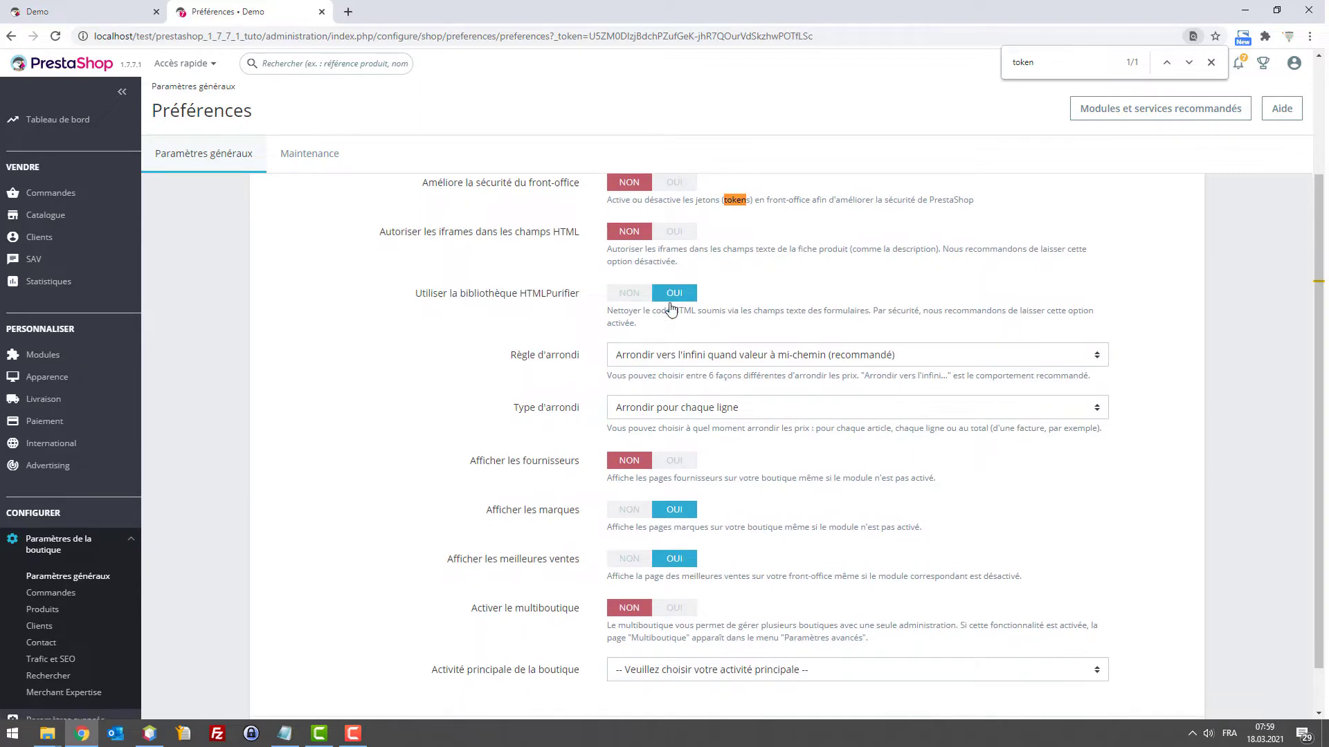
scroll(484, 294, "up", 2)
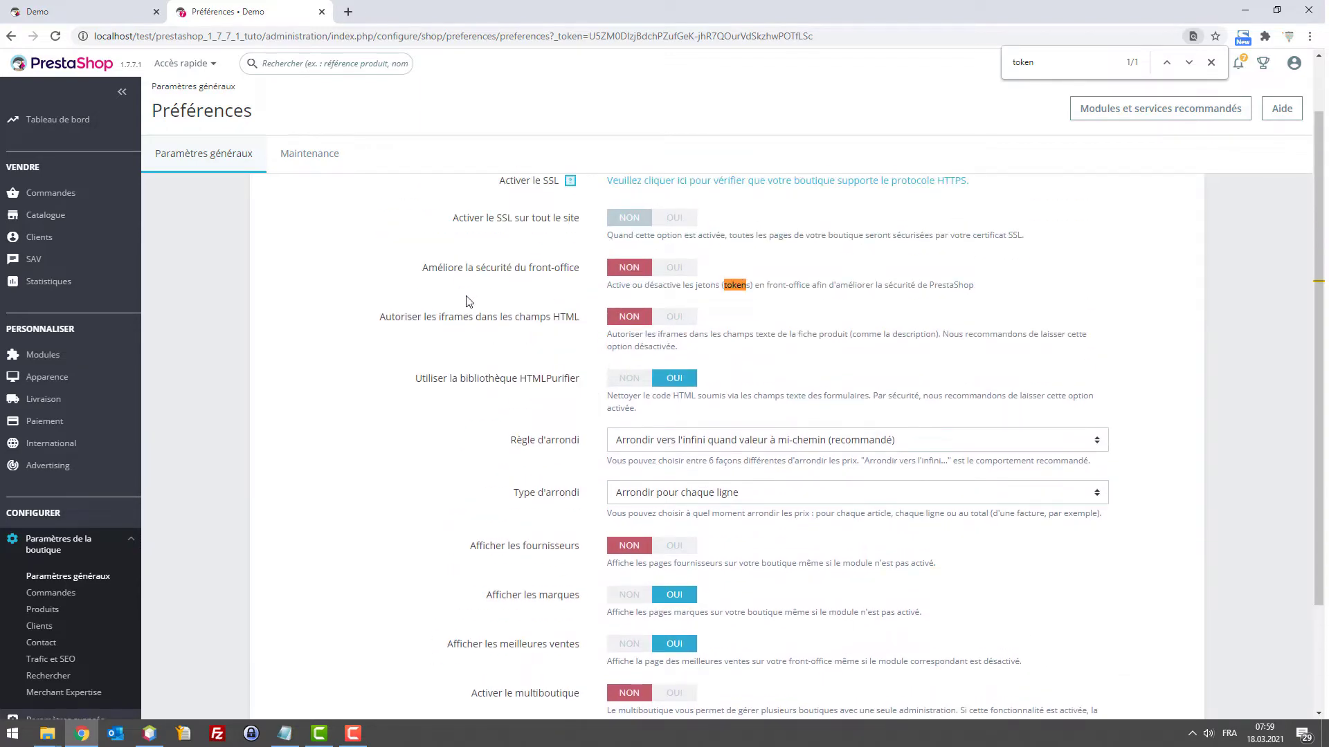
scroll(874, 408, "down", 2)
left_click(1146, 682)
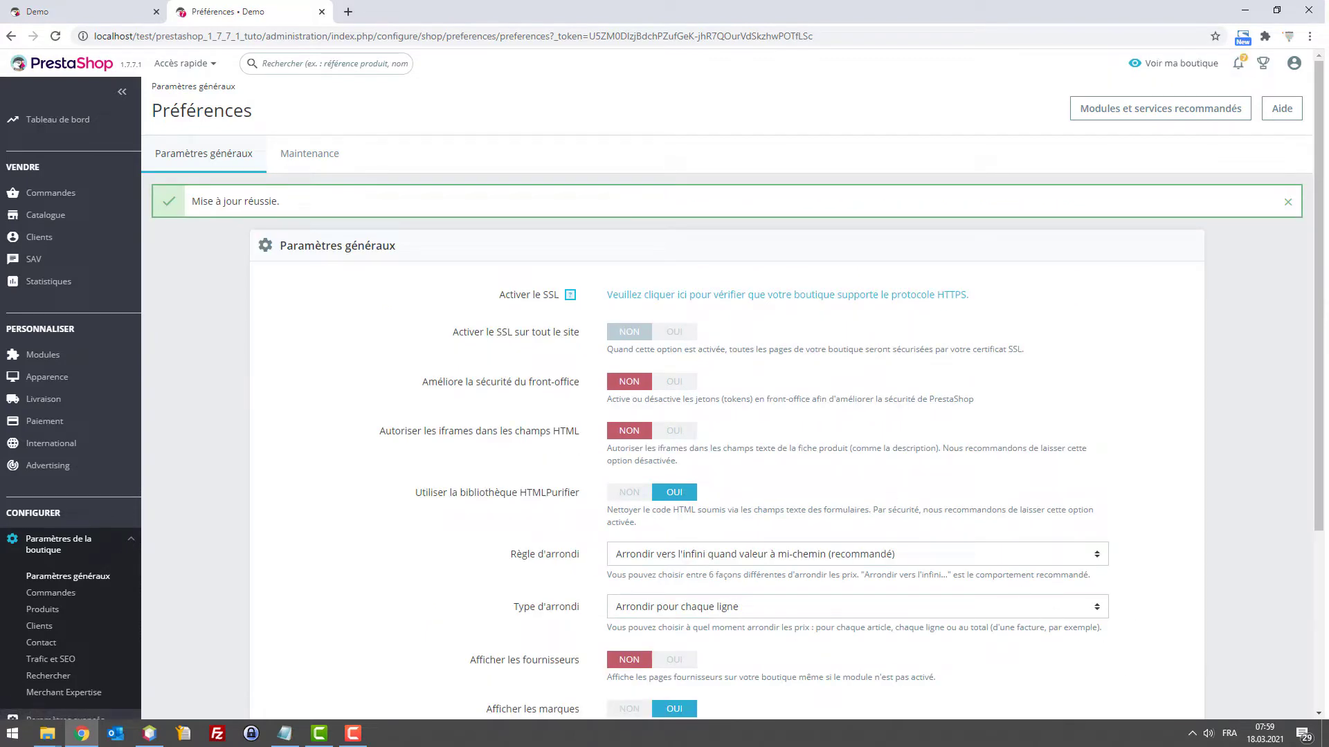
key("alt+Tab")
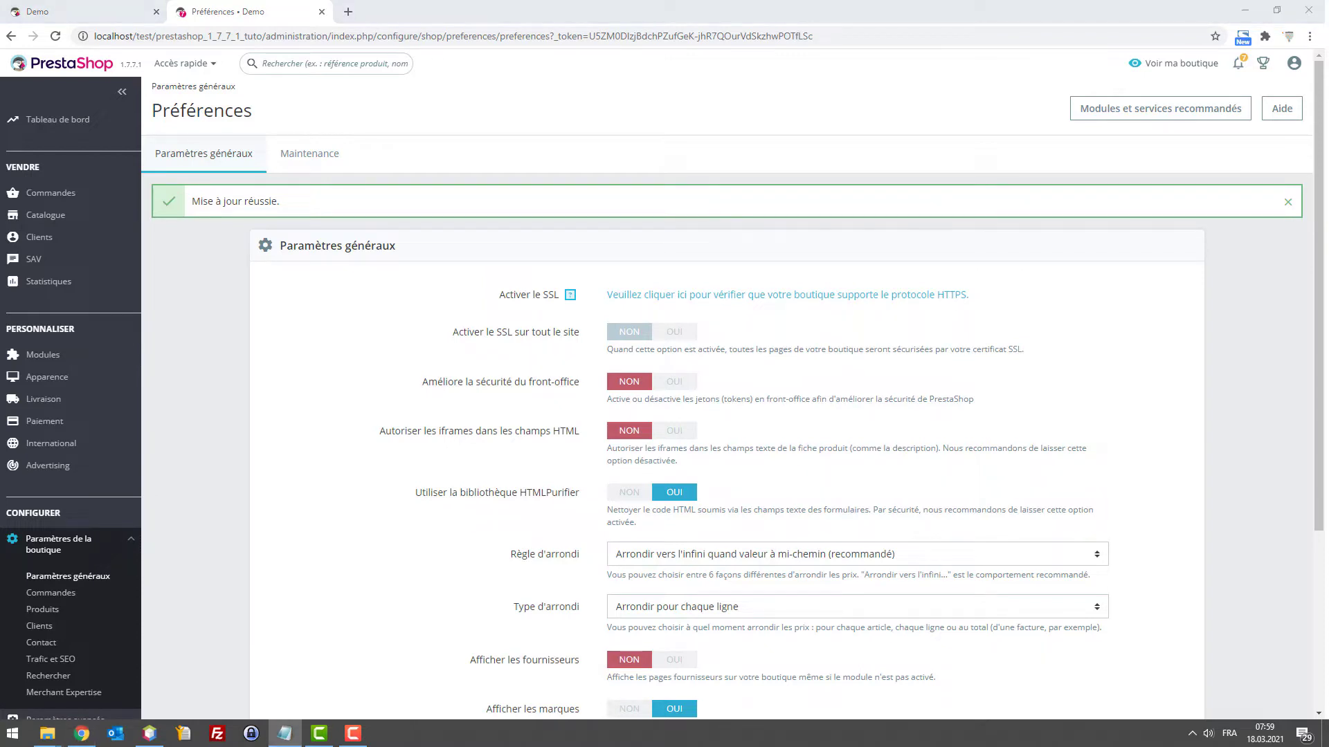
left_click(12, 735)
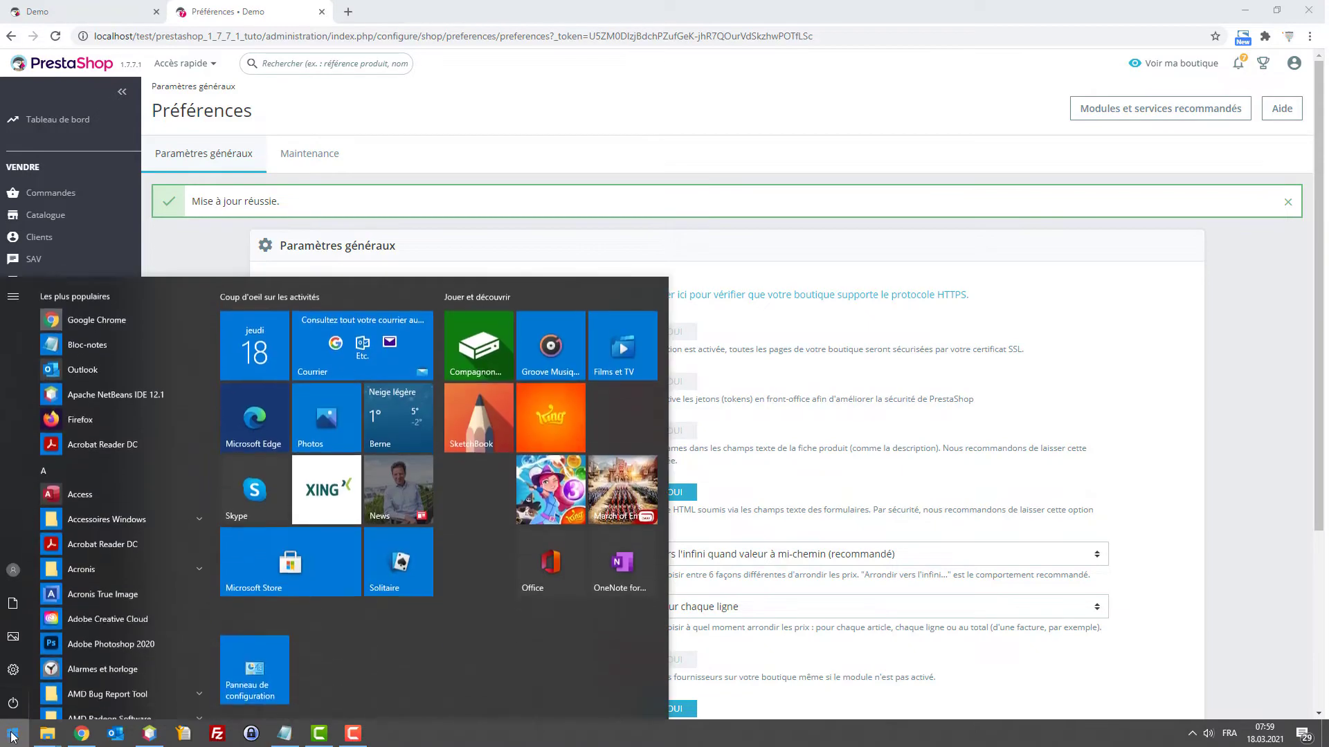
Launch Bloc-notes and note '1 x relance par jour' at 23h55
type("bloc")
key("Return")
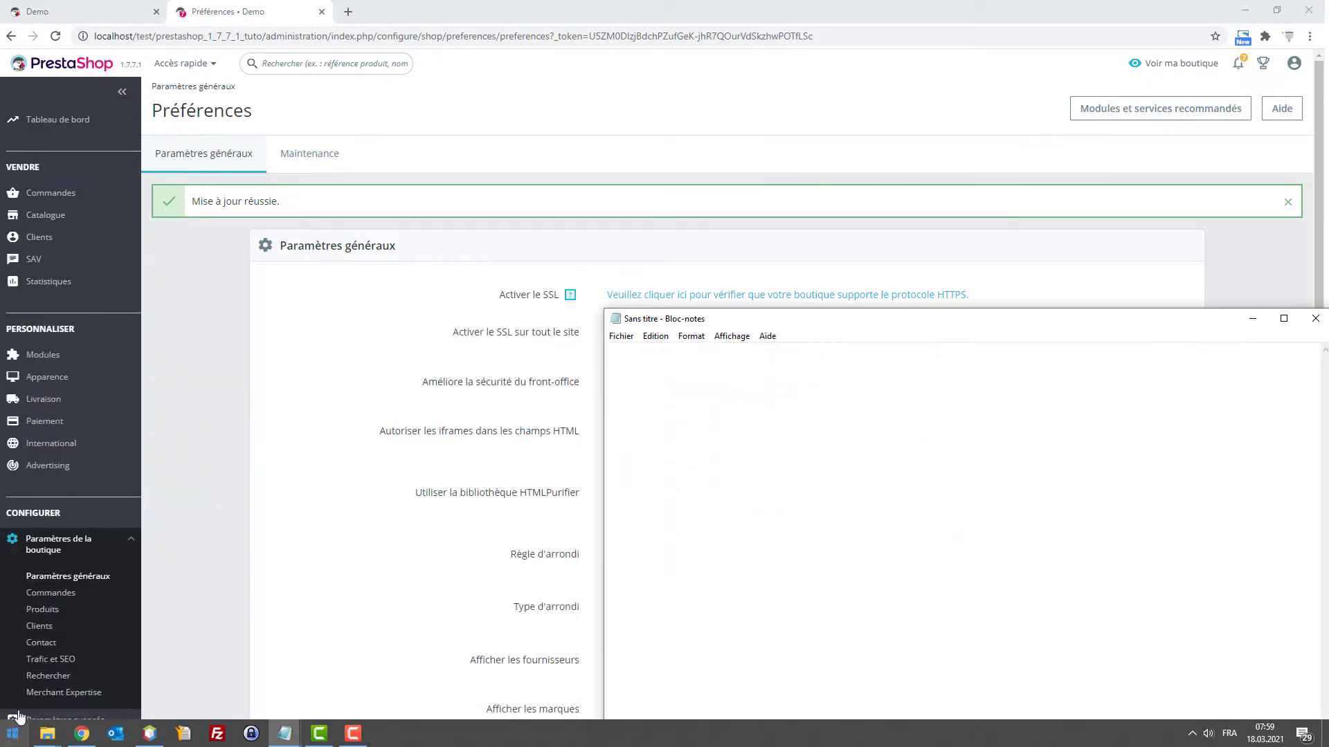
type(">")
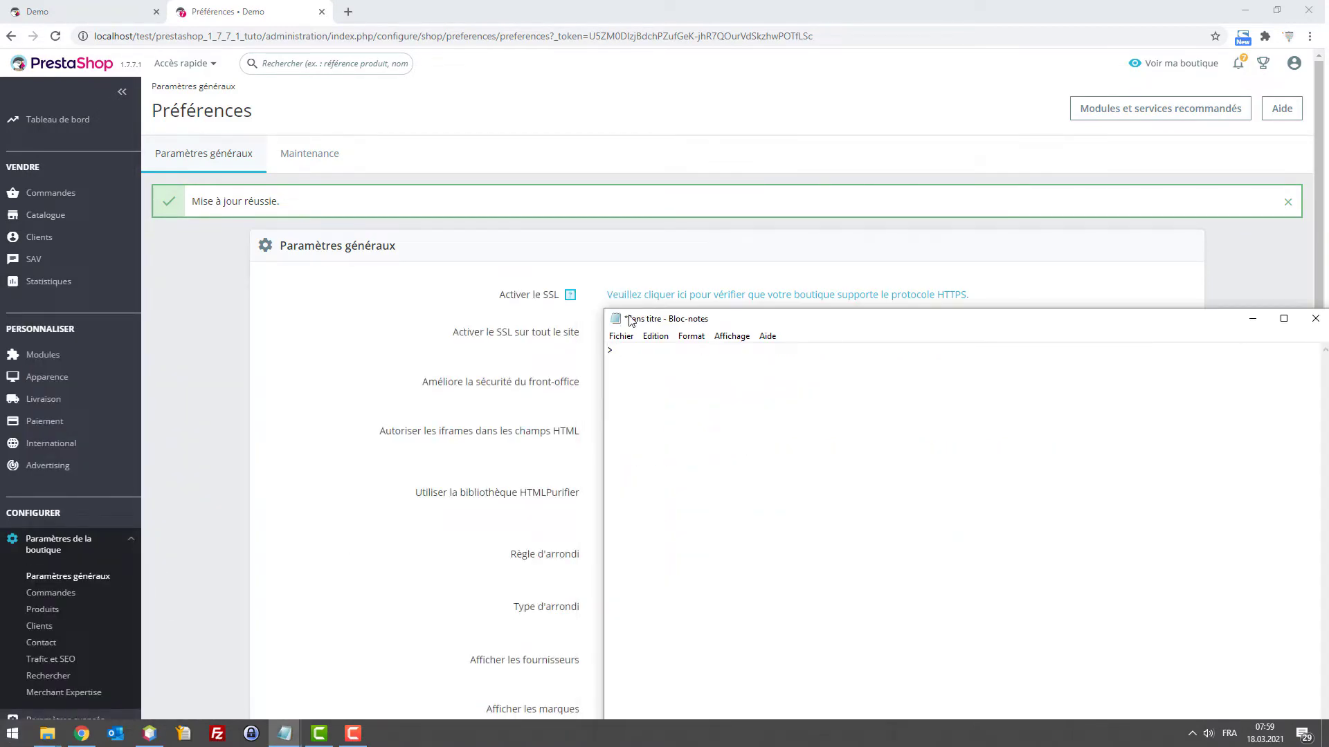
type(" 1 x relance par jour > on va la")
key("BackSpace")
key("BackSpace")
key("BackSpace")
key("BackSpace")
key("BackSpace")
key("BackSpace")
key("BackSpace")
key("BackSpace")
type("23h")
type("55")
Add notes: a promise 'sans contrainte', a gift if ordered within 24h, and '0.50ct'
type("faire un pr")
type("omess")
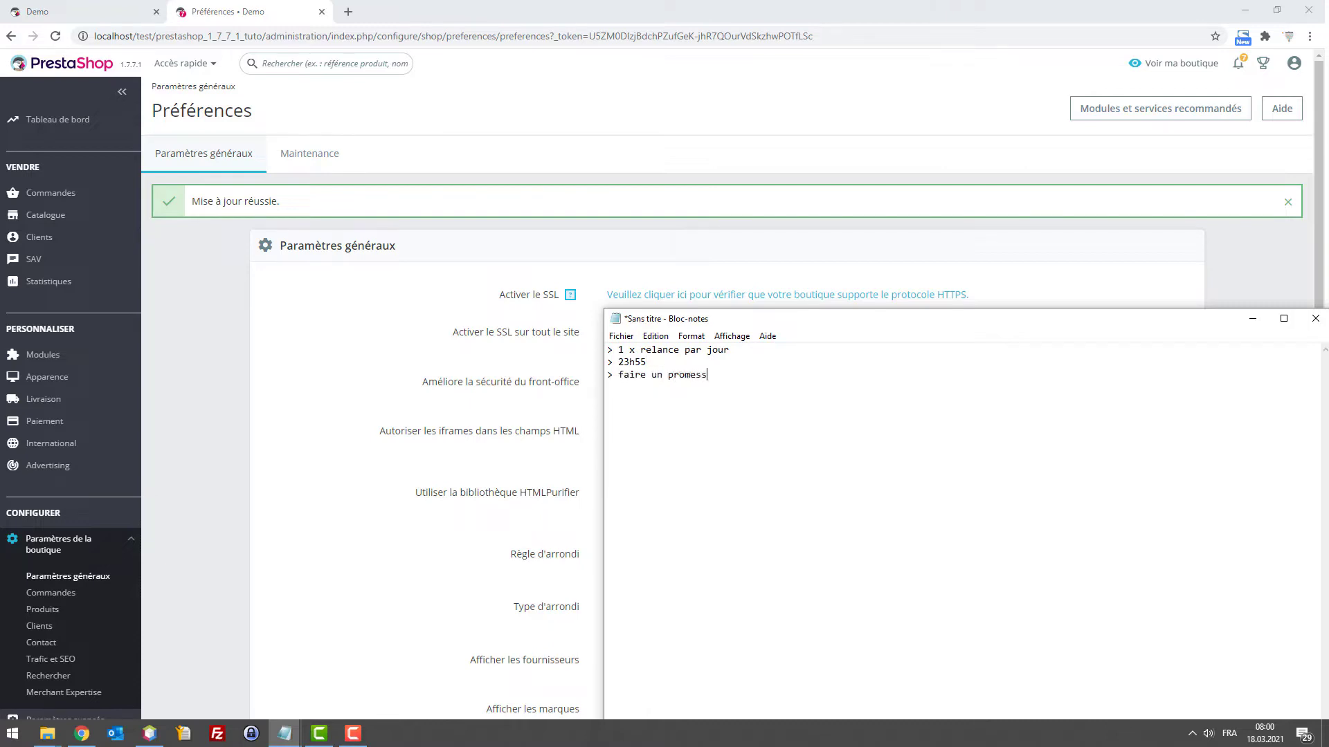
type("e sans contraite")
left_click(664, 377)
type("e")
type("> si commande ")
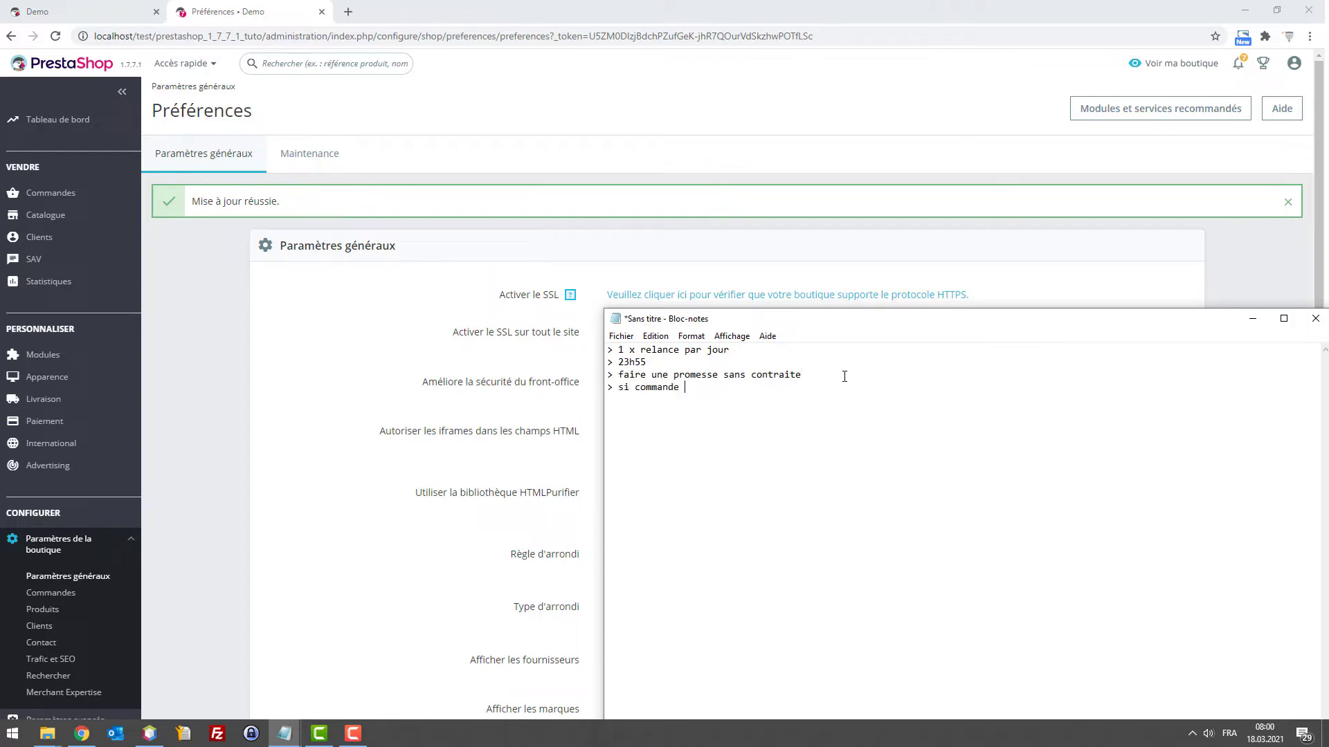
type("dans les 24 ")
type("=>")
key("BackSpace")
key("BackSpace")
type("h => alors ")
type("cadeau")
type("0.50 ")
type("ct")
key("BackSpace")
key("BackSpace")
key("BackSpace")
type("ct /")
Search for alibaba in a new tab and open Alibaba.com
left_click(348, 12)
type("ali")
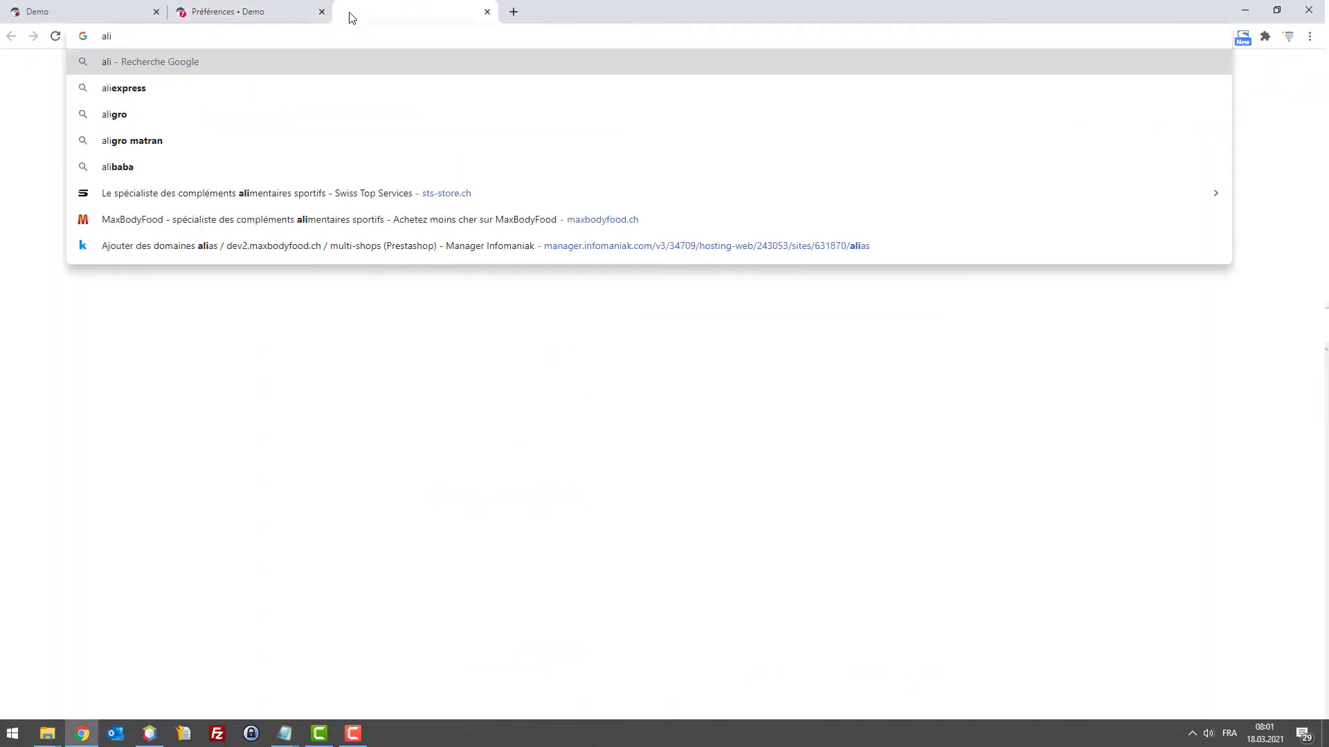
type("baba")
key("Return")
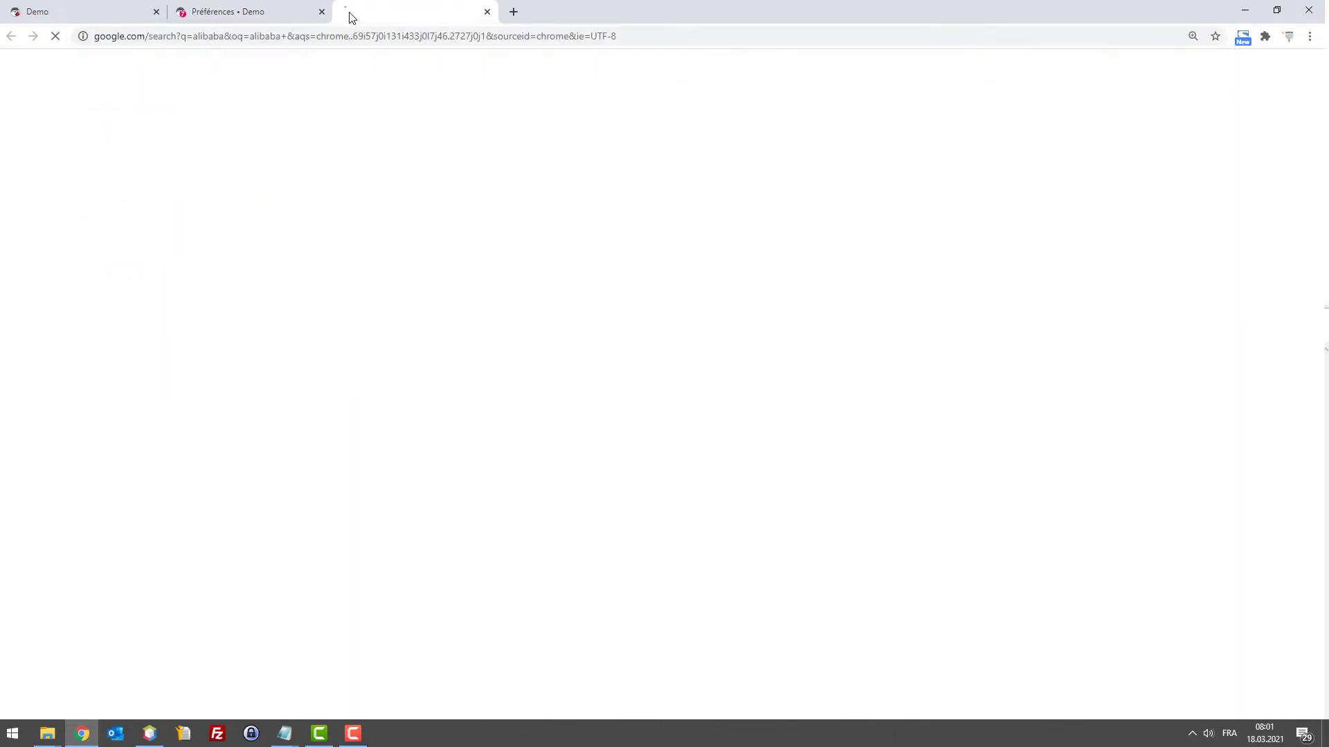
left_click(218, 201)
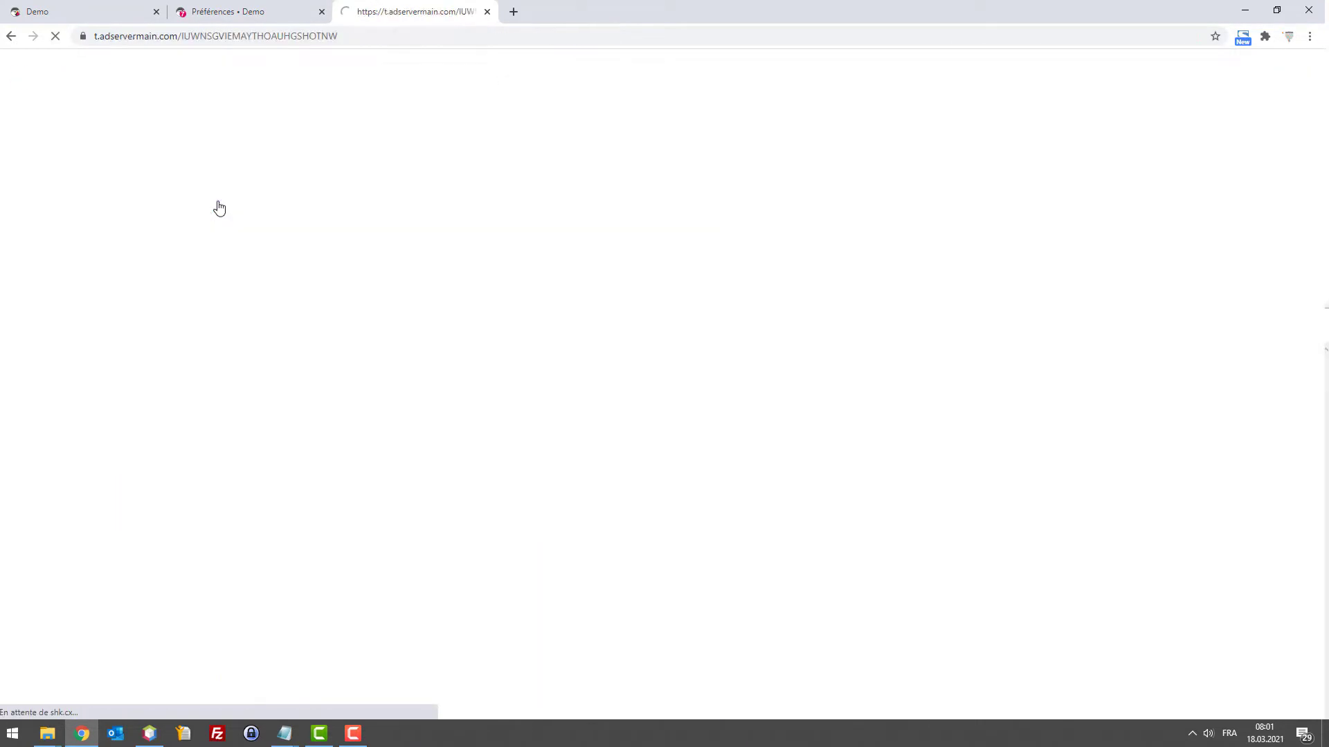
scroll(526, 229, "down", 15)
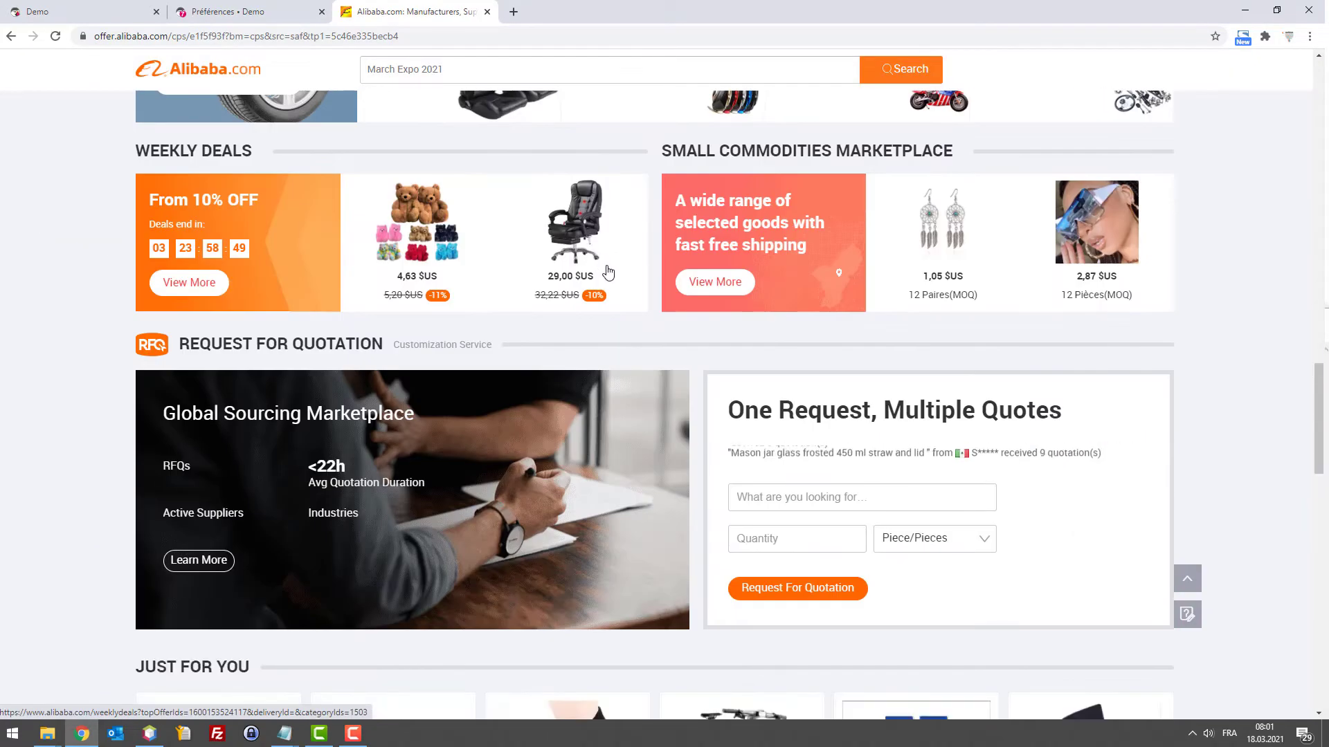
scroll(554, 249, "up", 12)
scroll(518, 230, "up", 10)
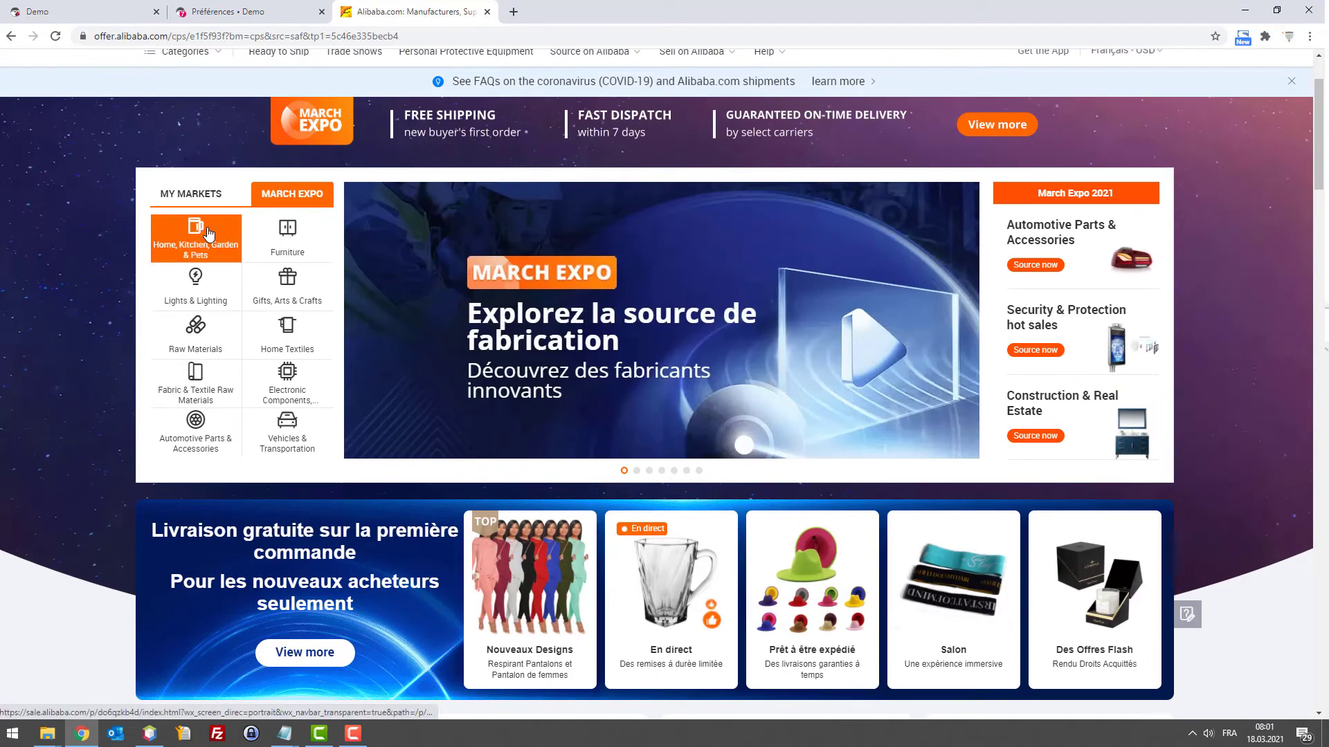
Open the Home, Kitchen, Garden & Pets category and view an Everich water bottle product
left_click(217, 236)
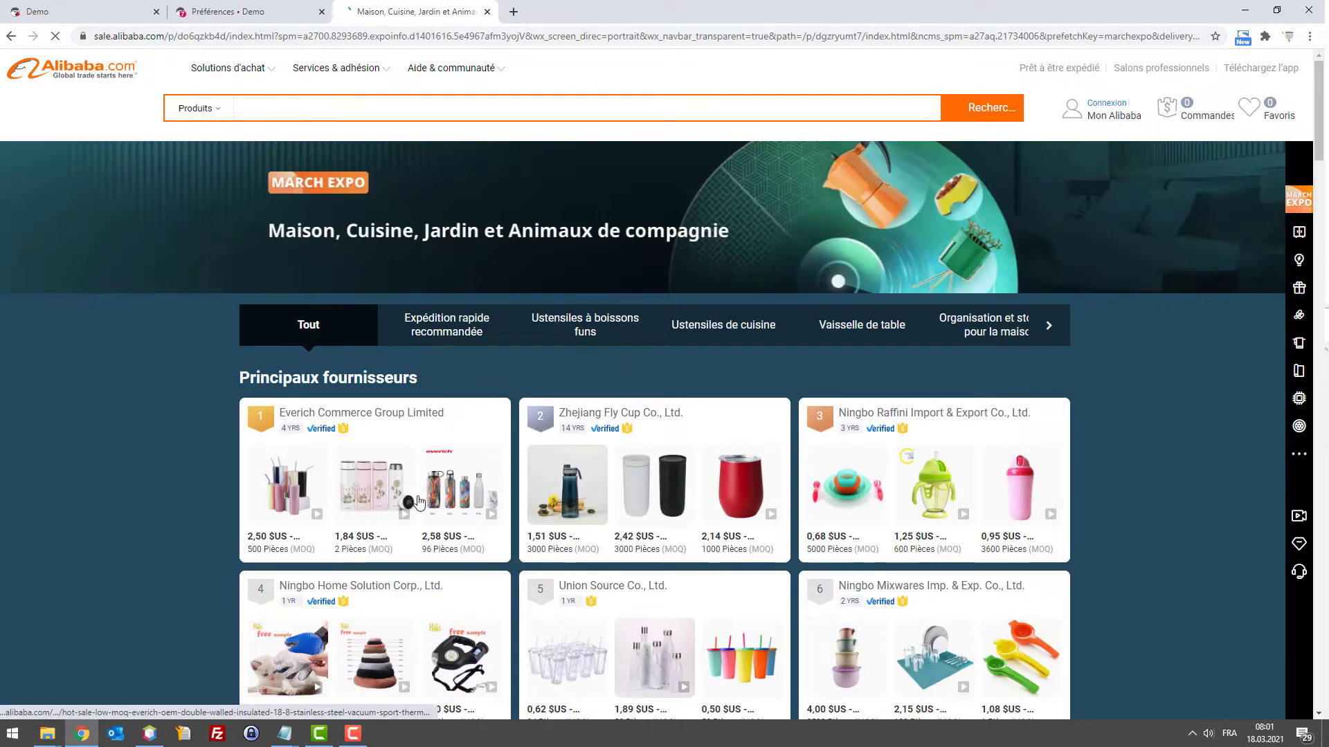
left_click(367, 507)
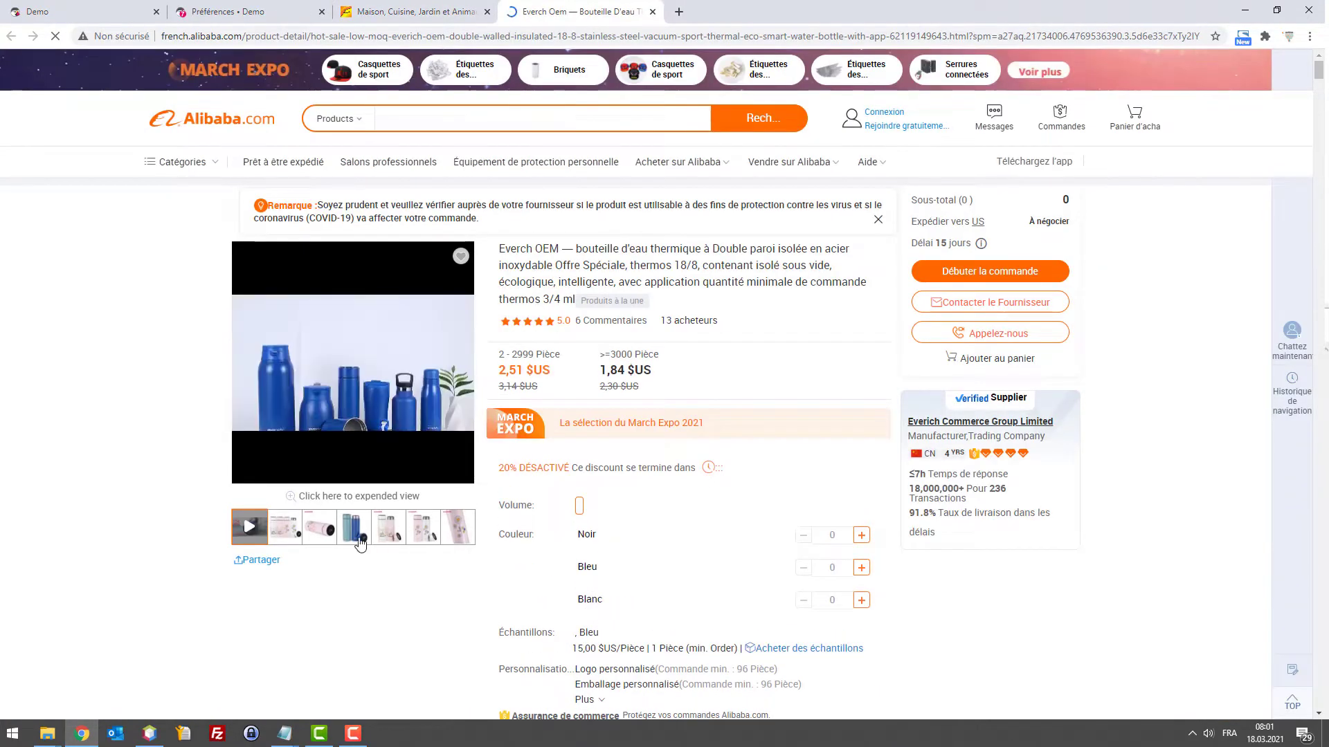
scroll(436, 526, "down", 8)
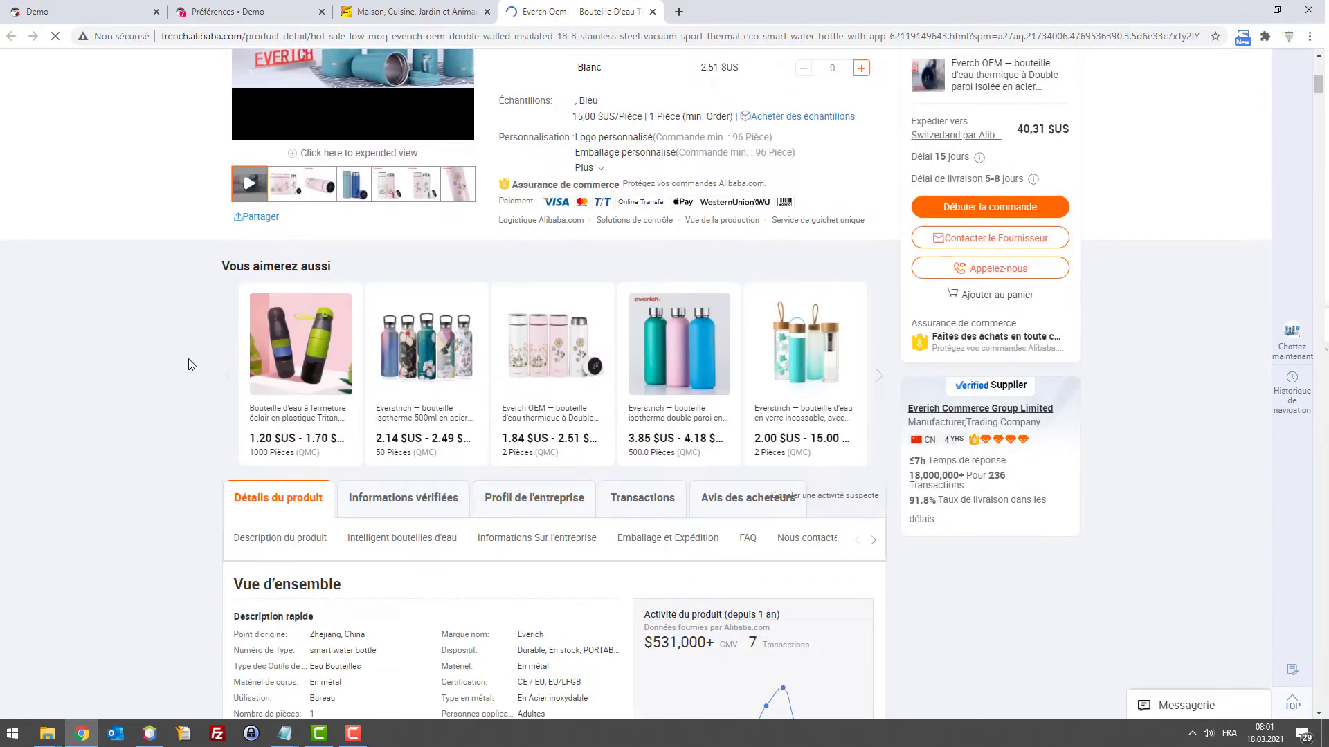
left_click_drag(281, 349, 219, 386)
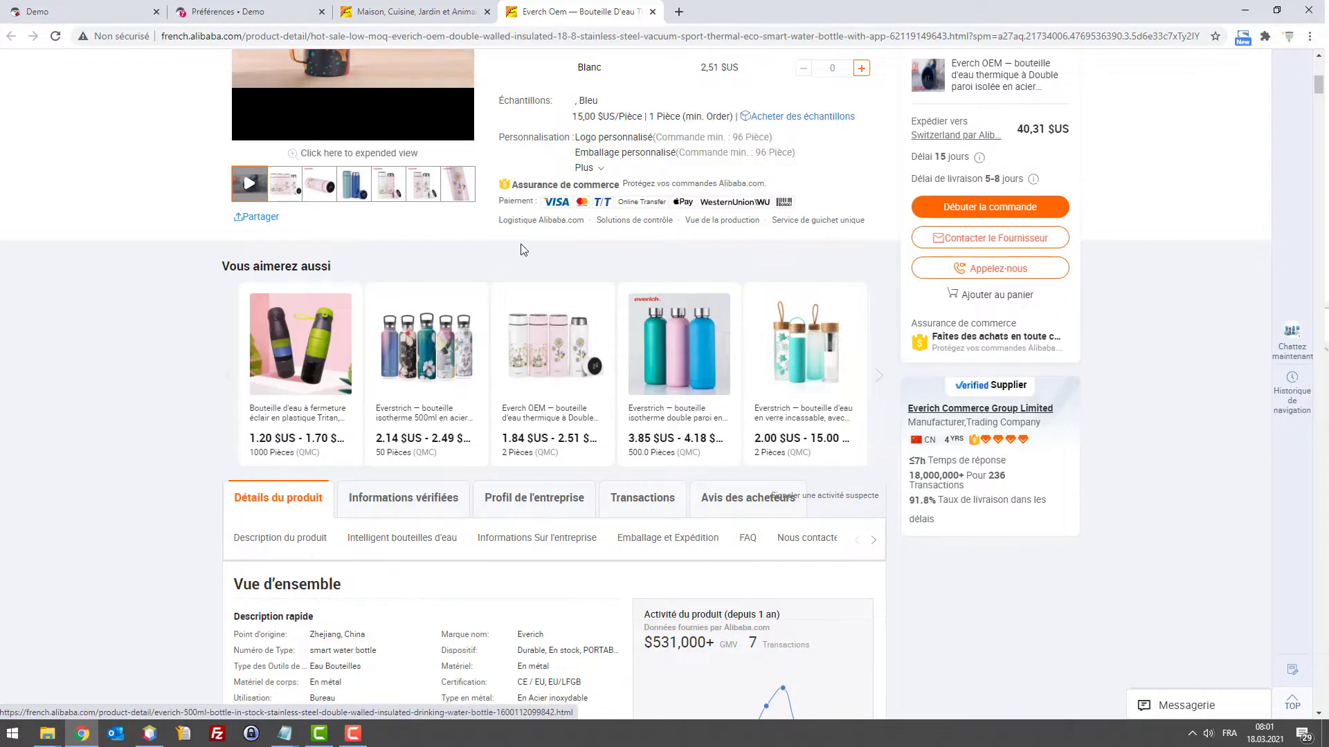
scroll(519, 247, "up", 8)
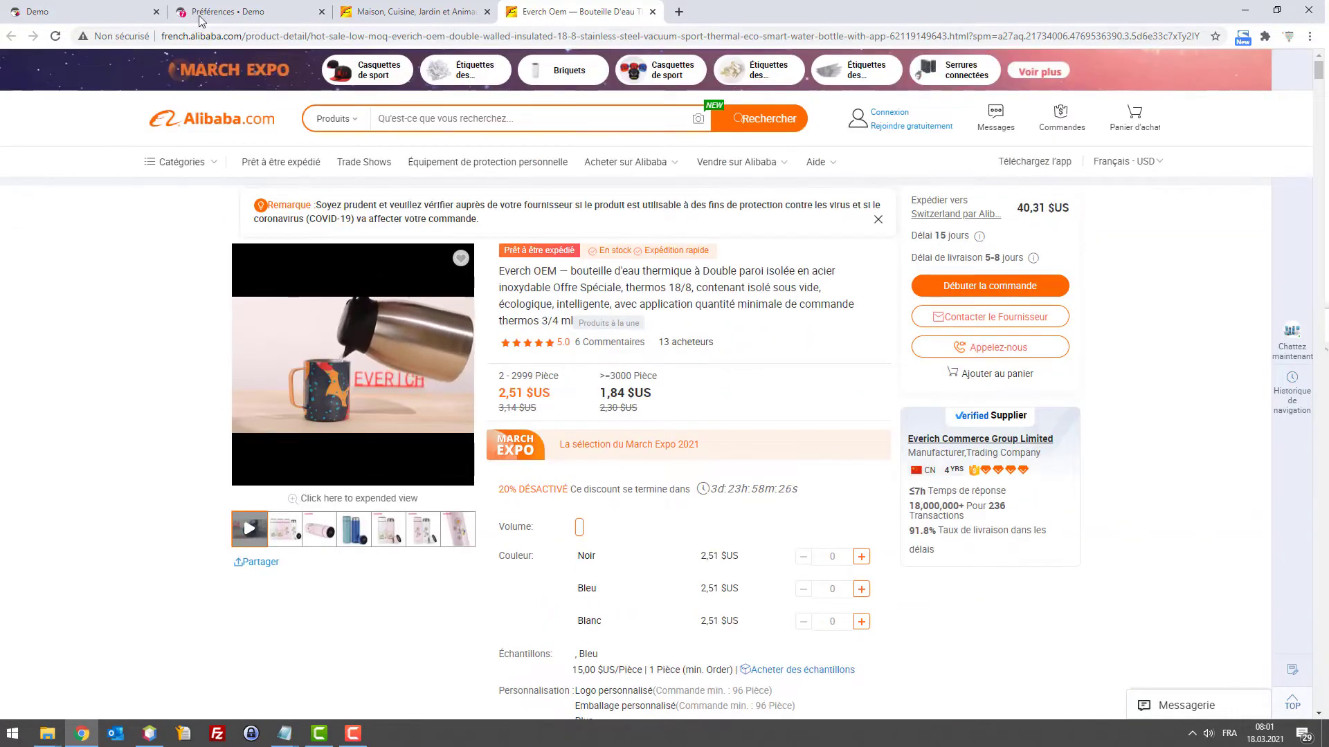
left_click(392, 10)
left_click(110, 8)
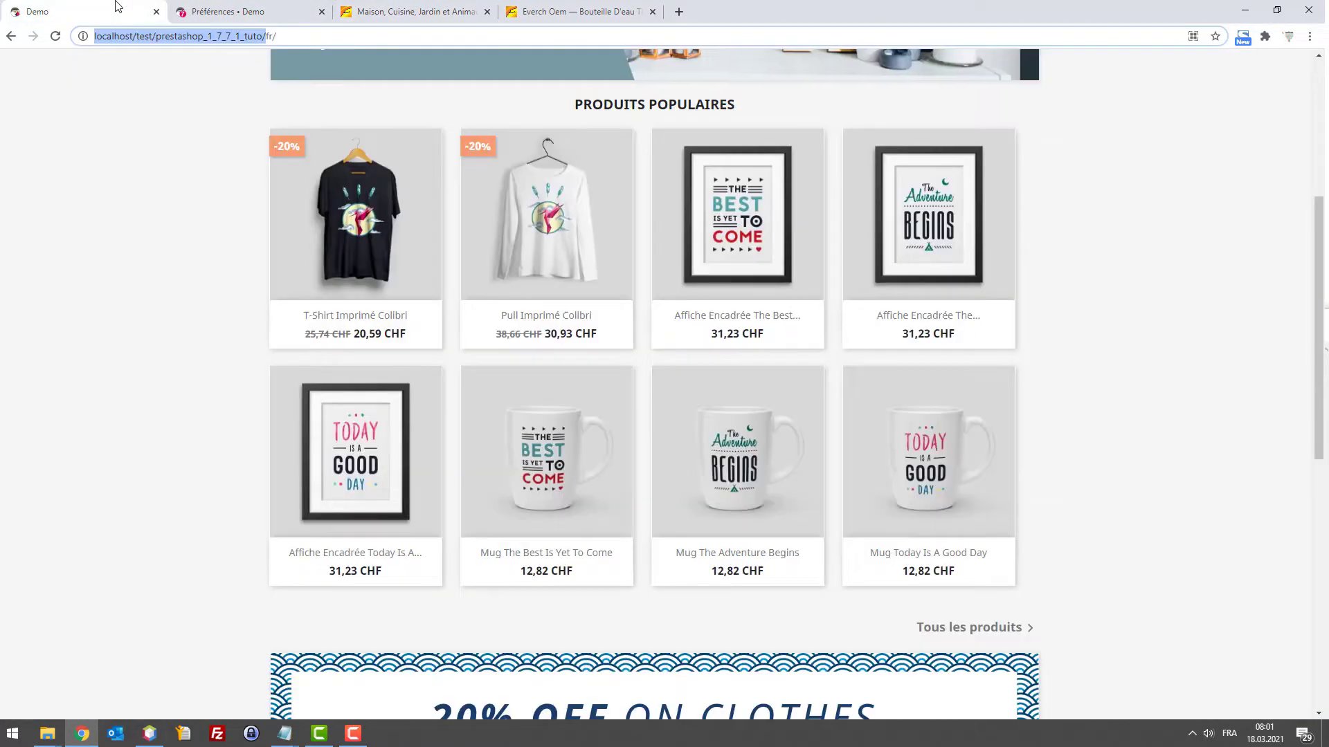
left_click(461, 7)
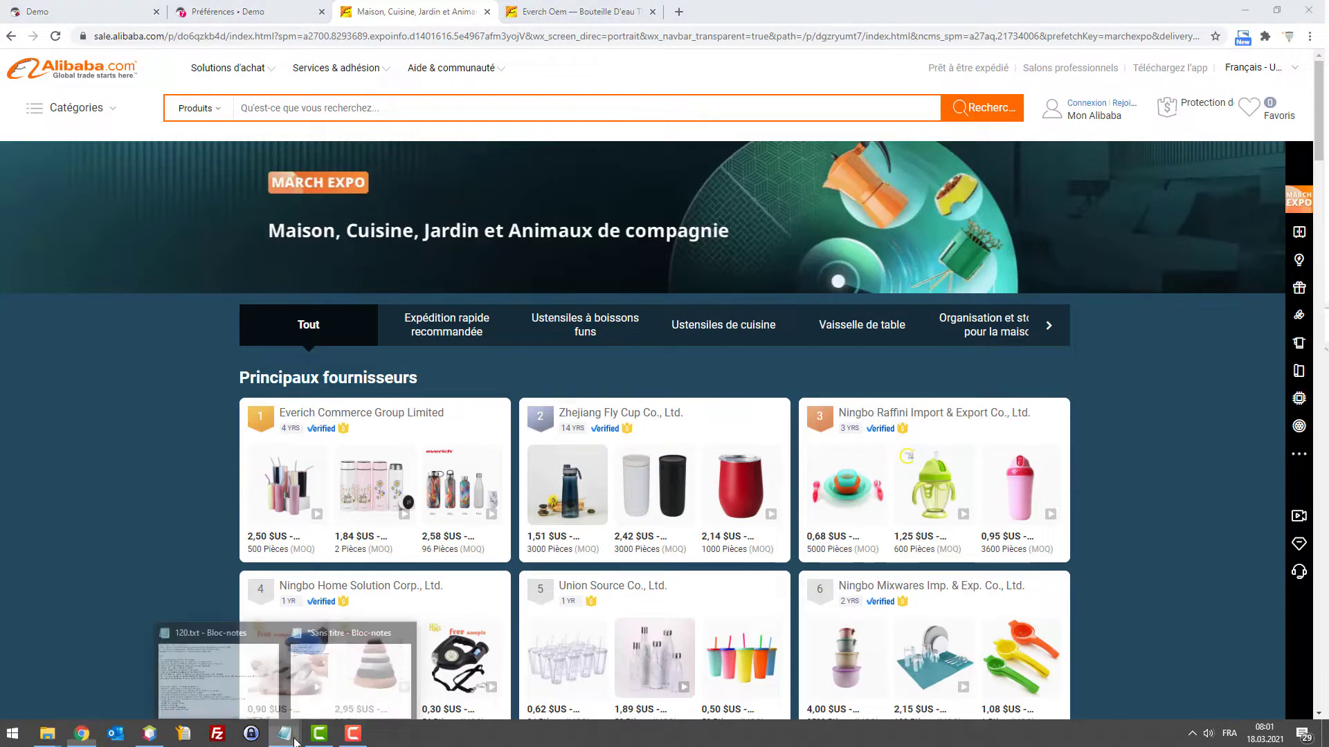
left_click(334, 679)
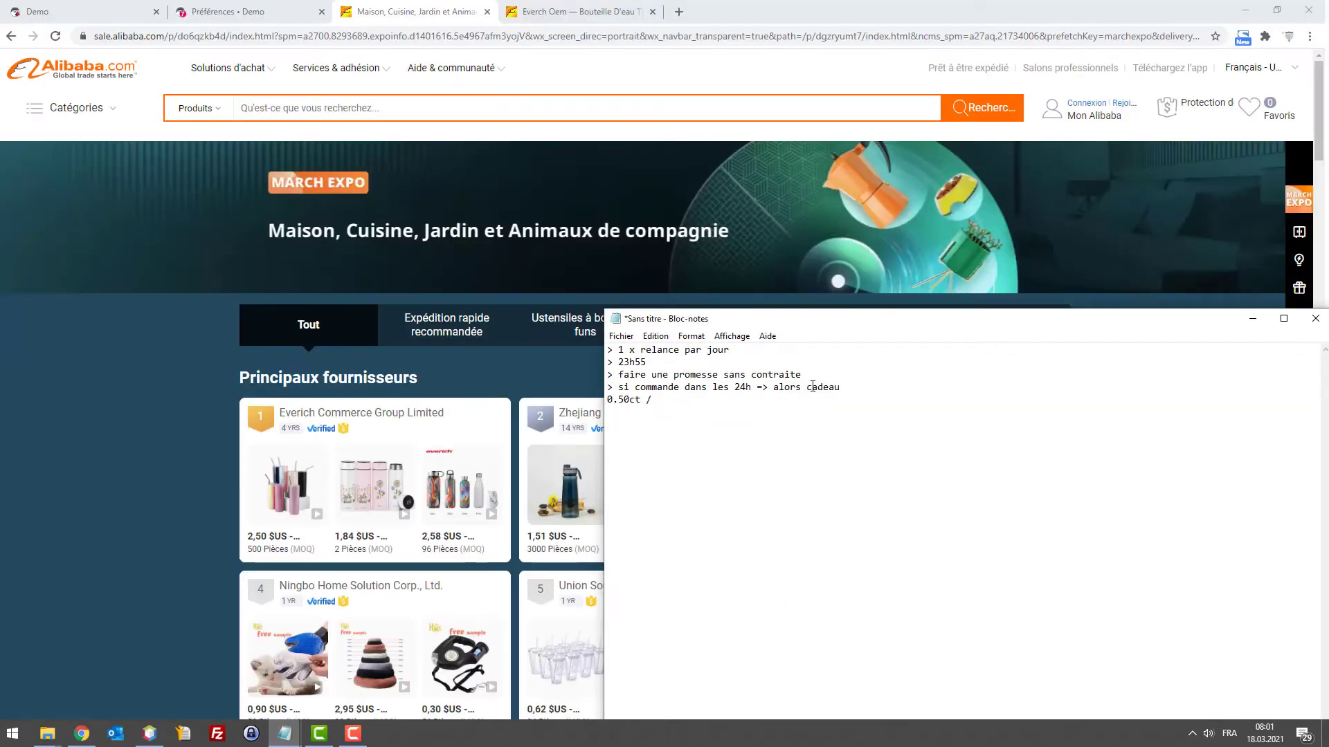
left_click_drag(841, 387, 736, 389)
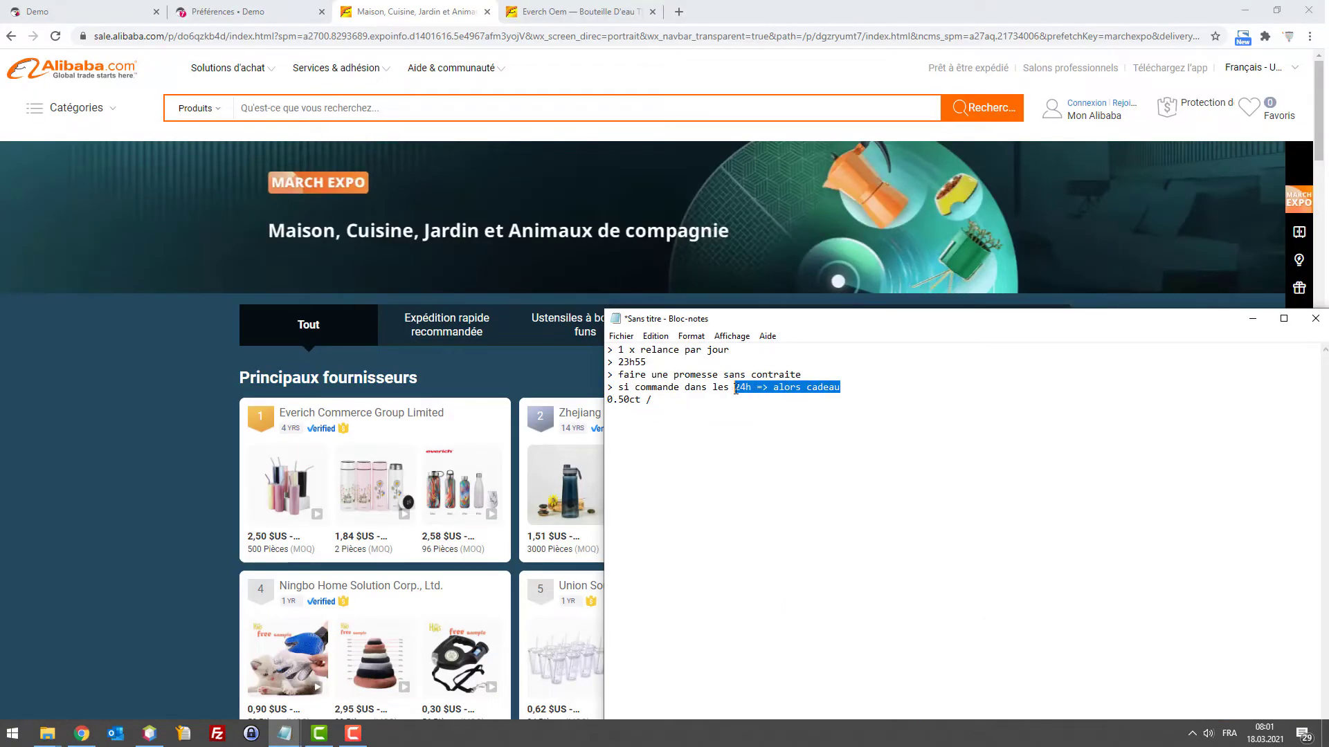
left_click(870, 392)
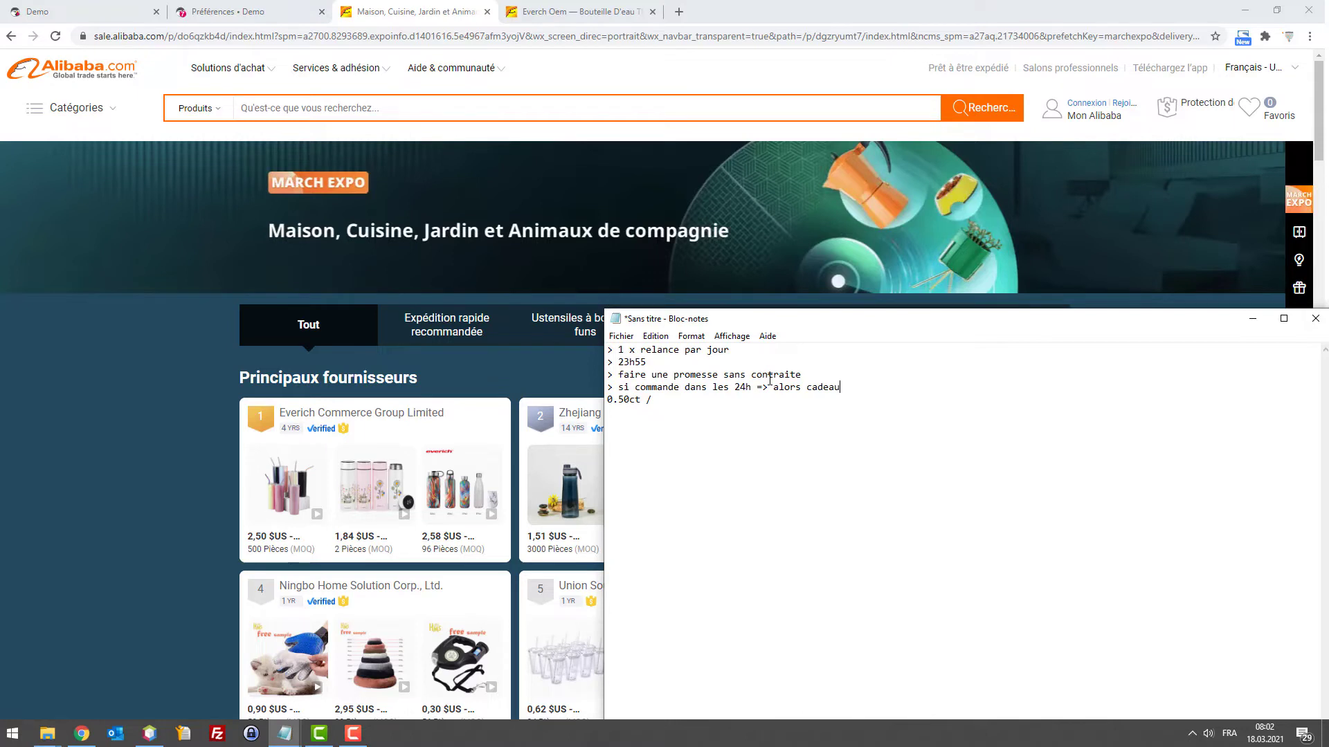
left_click_drag(734, 389, 752, 388)
left_click(851, 388)
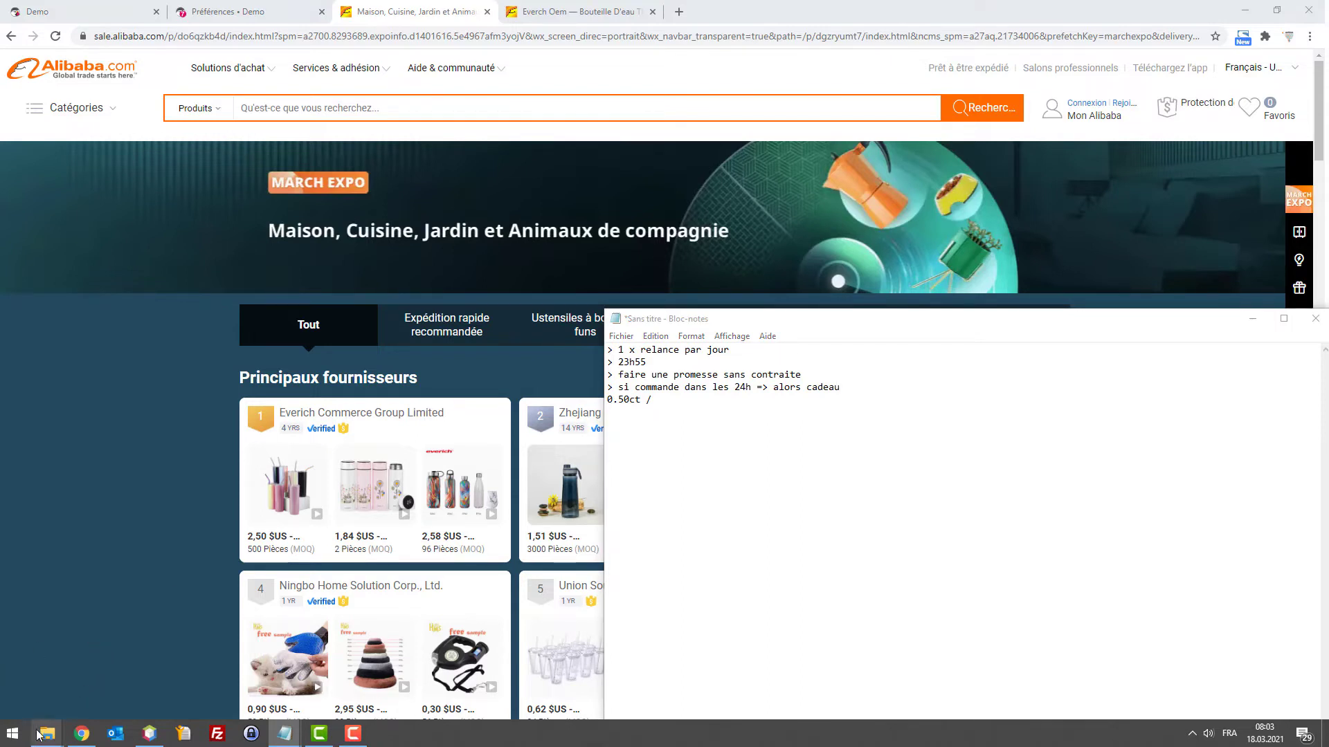
mouse_move(39, 733)
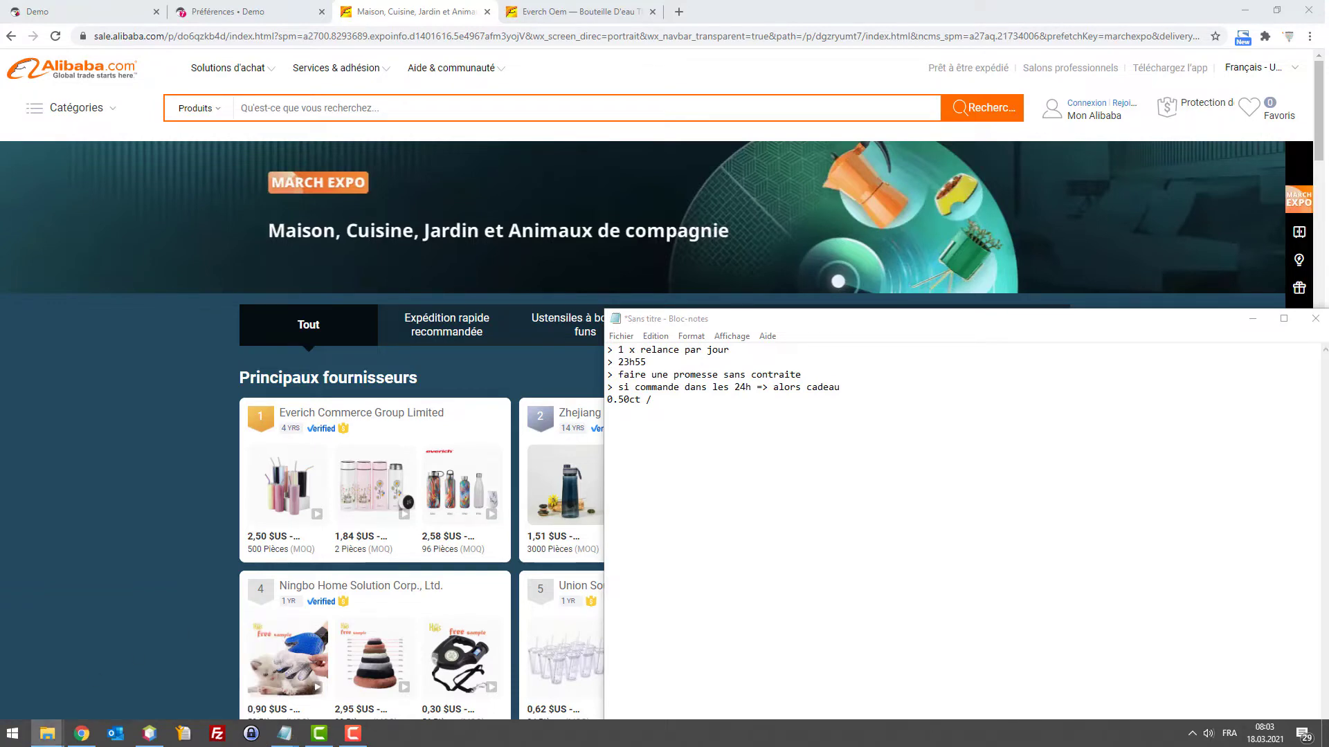
Select supercart.php in folder 120, then open the modules folder of prestashop_1_7_7_1_tuto
key("alt+Tab")
left_click(974, 292)
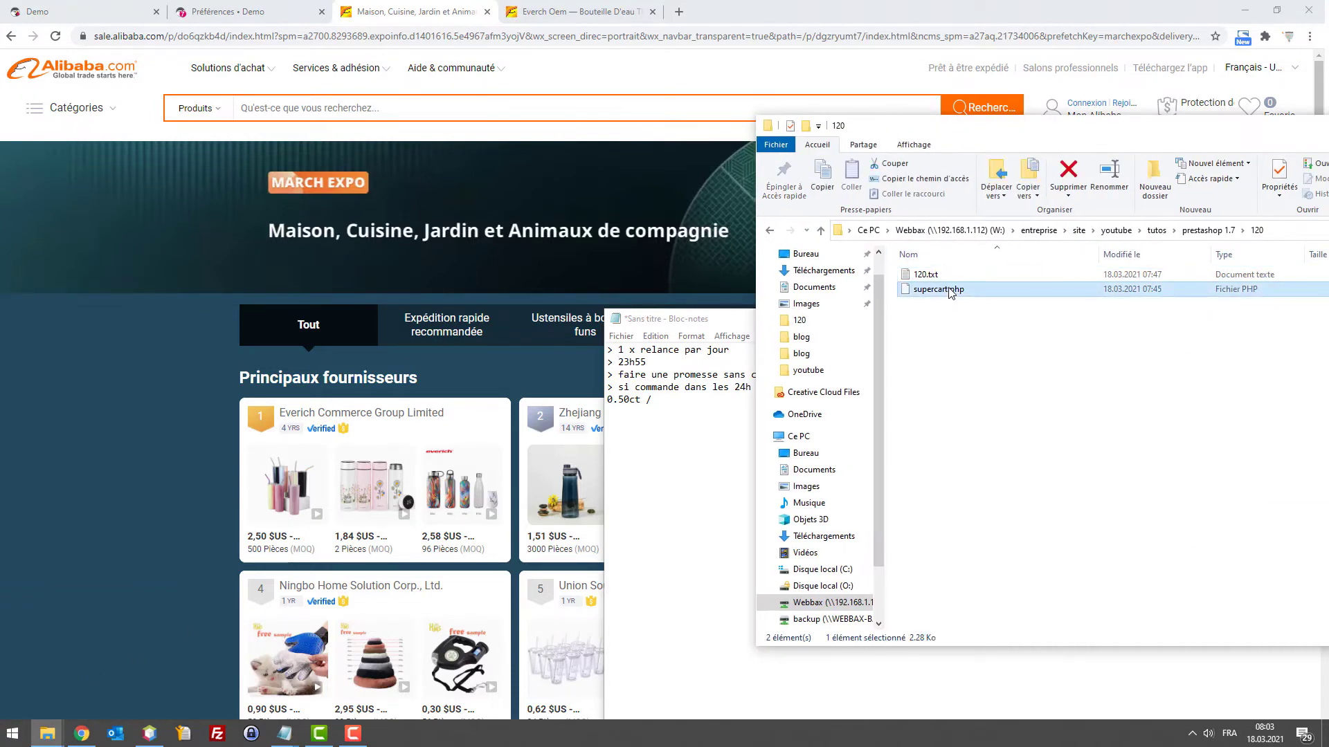
key("alt+F4")
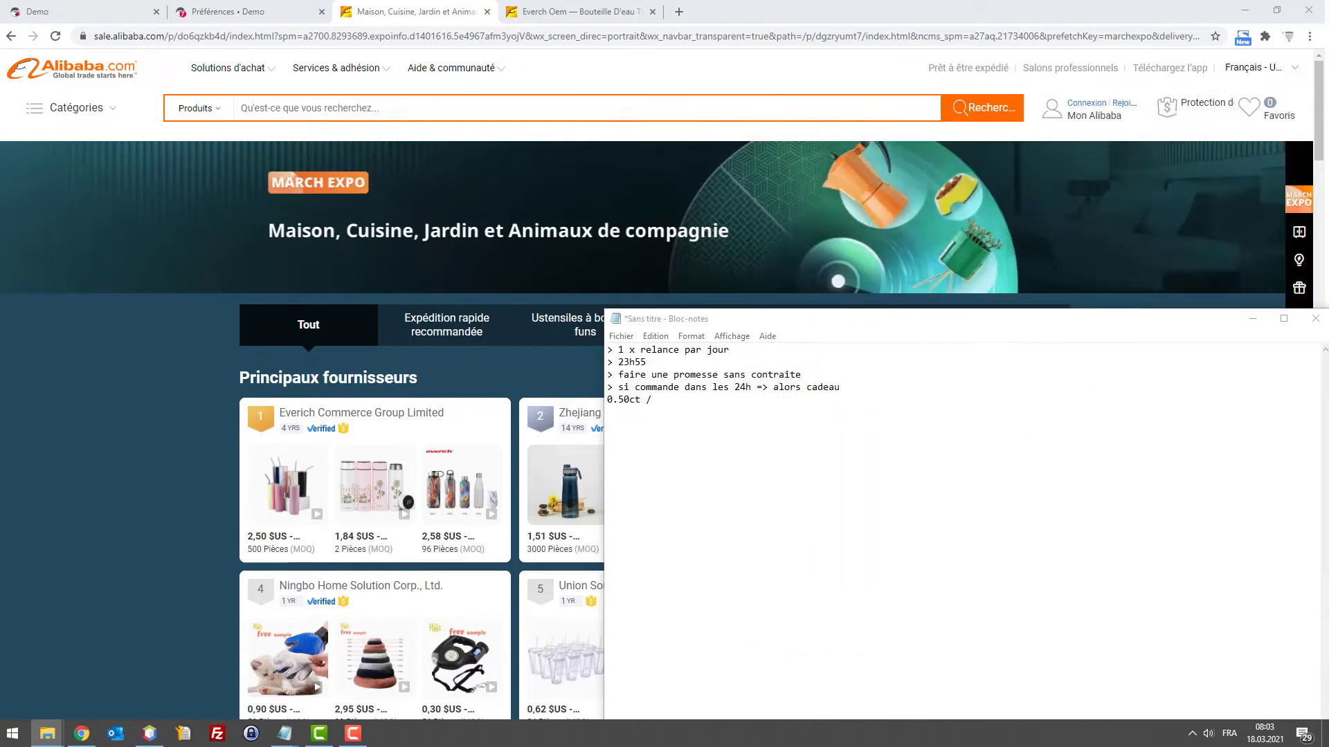
left_click(52, 737)
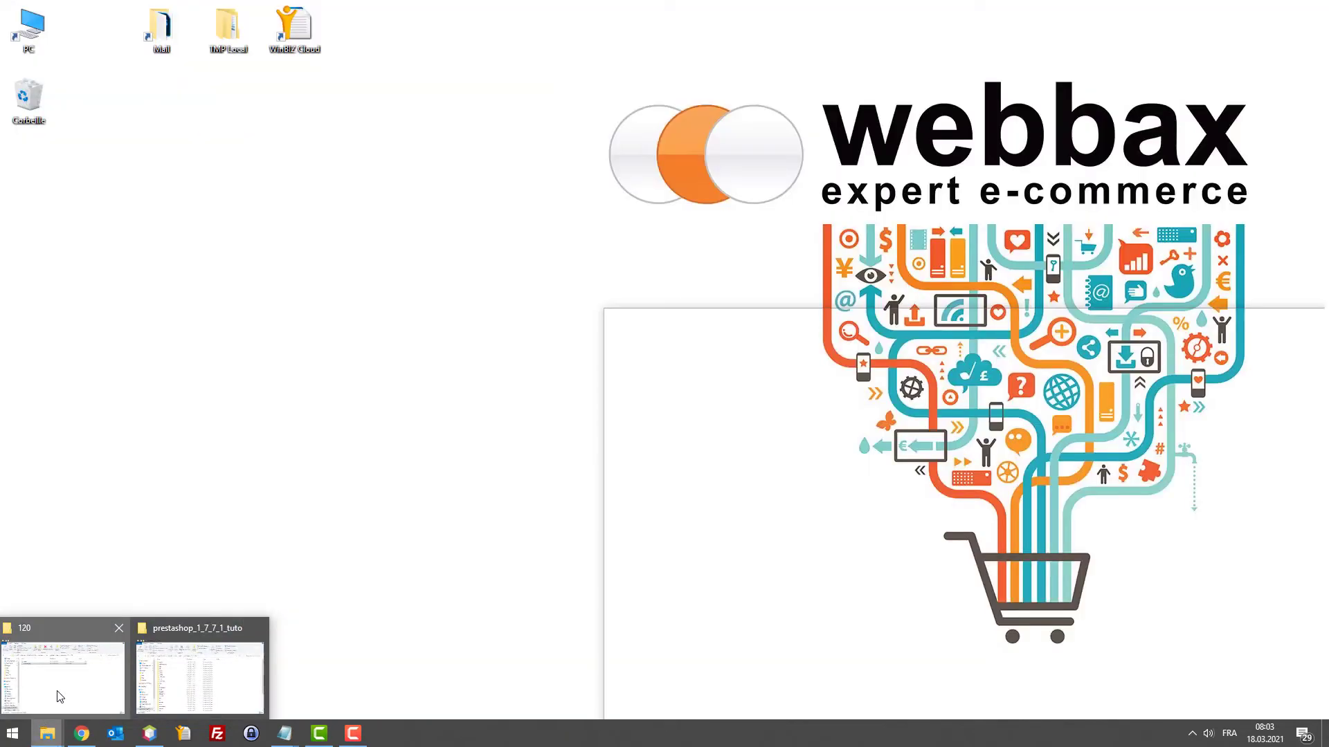
left_click(198, 664)
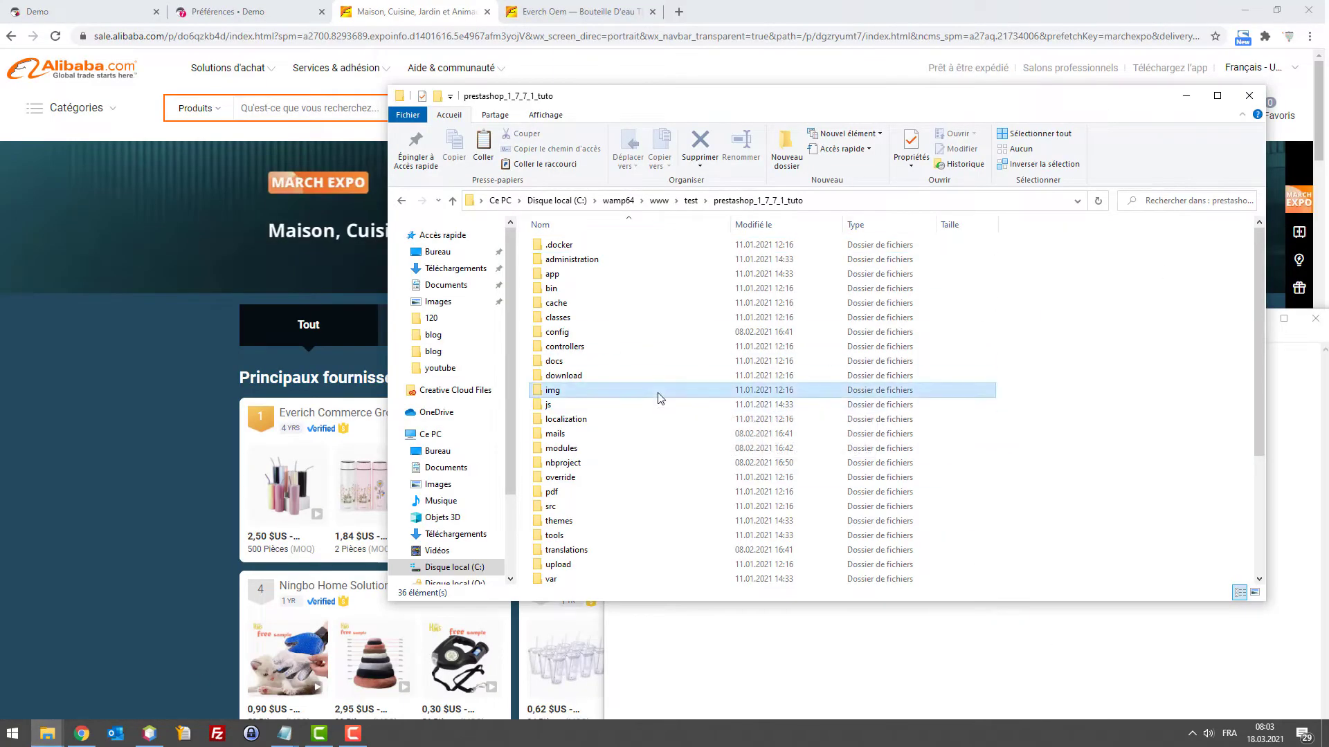
left_click(623, 433)
key("Up")
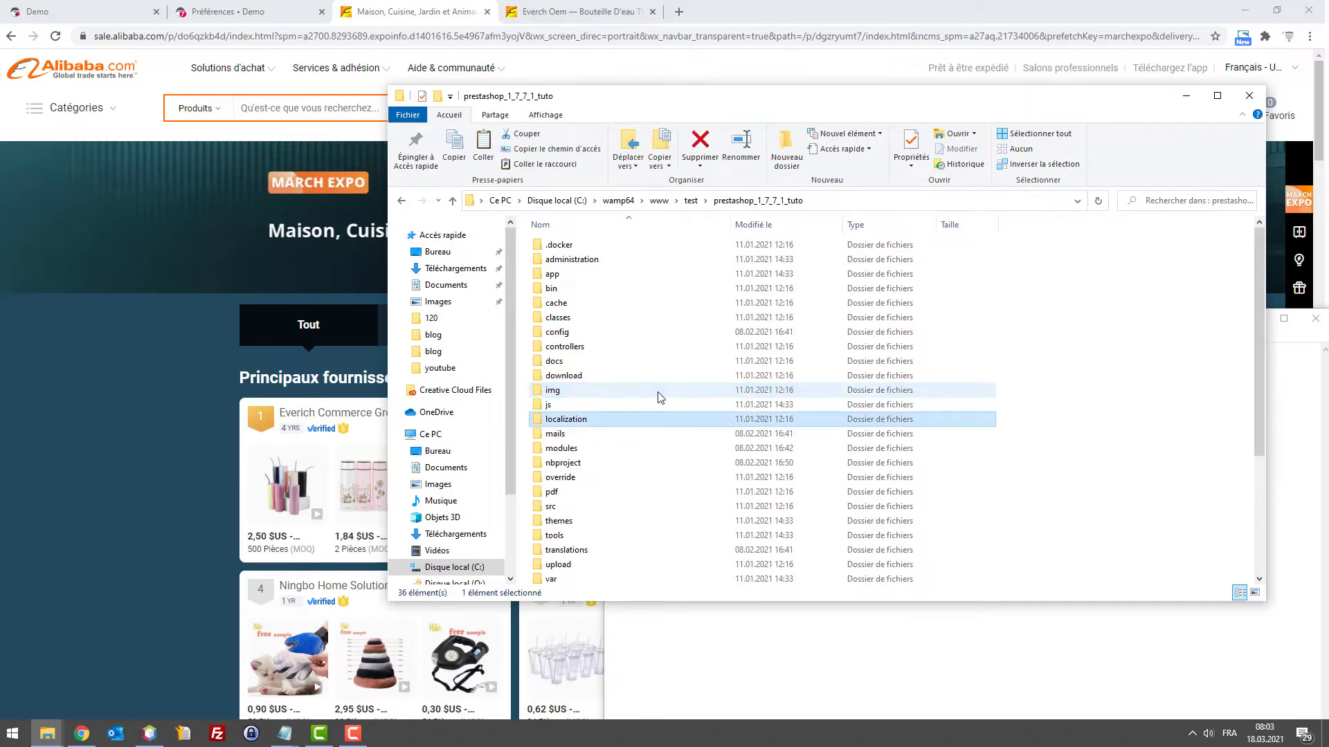
key("Down")
key("Down")
key("Return")
key("s")
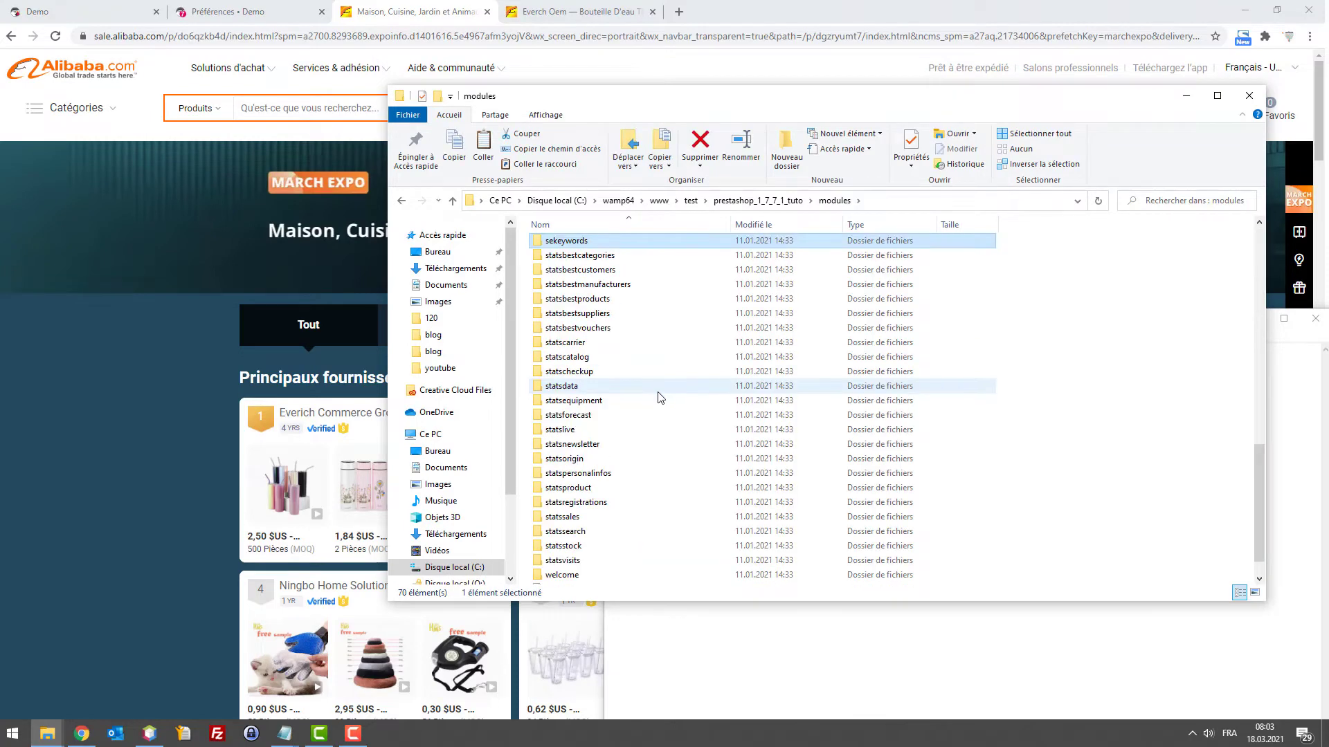
Create a new folder named 'scripts' inside modules and open it
right_click(1074, 320)
mouse_move(1139, 538)
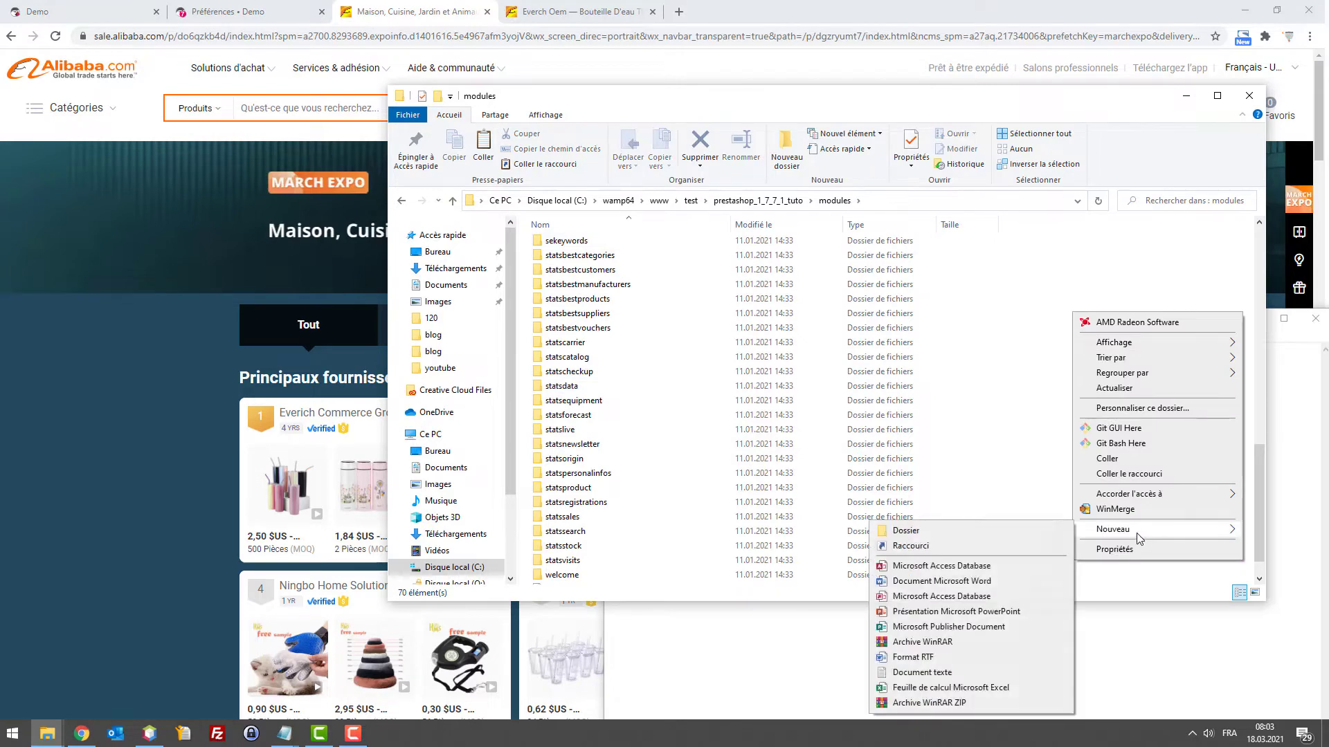
left_click(1028, 533)
type("scr")
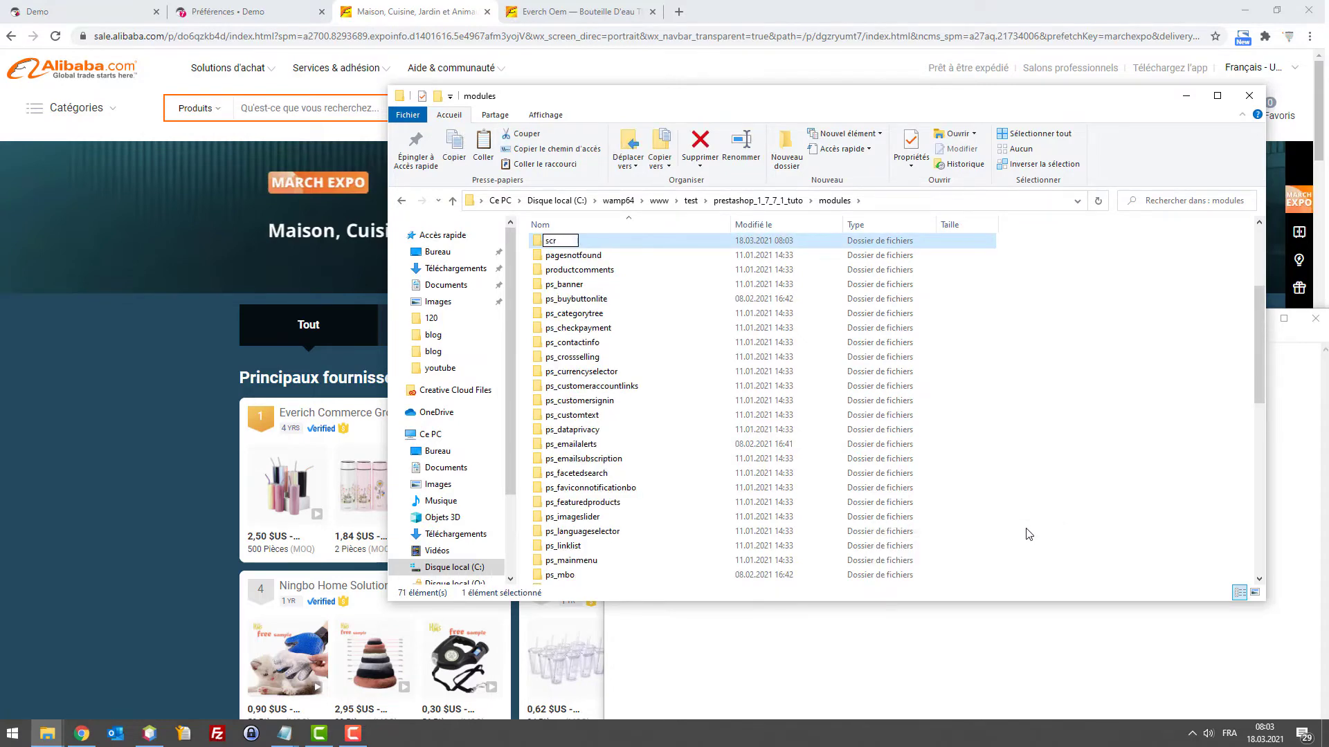
type("ipts")
key("Return")
key("Return")
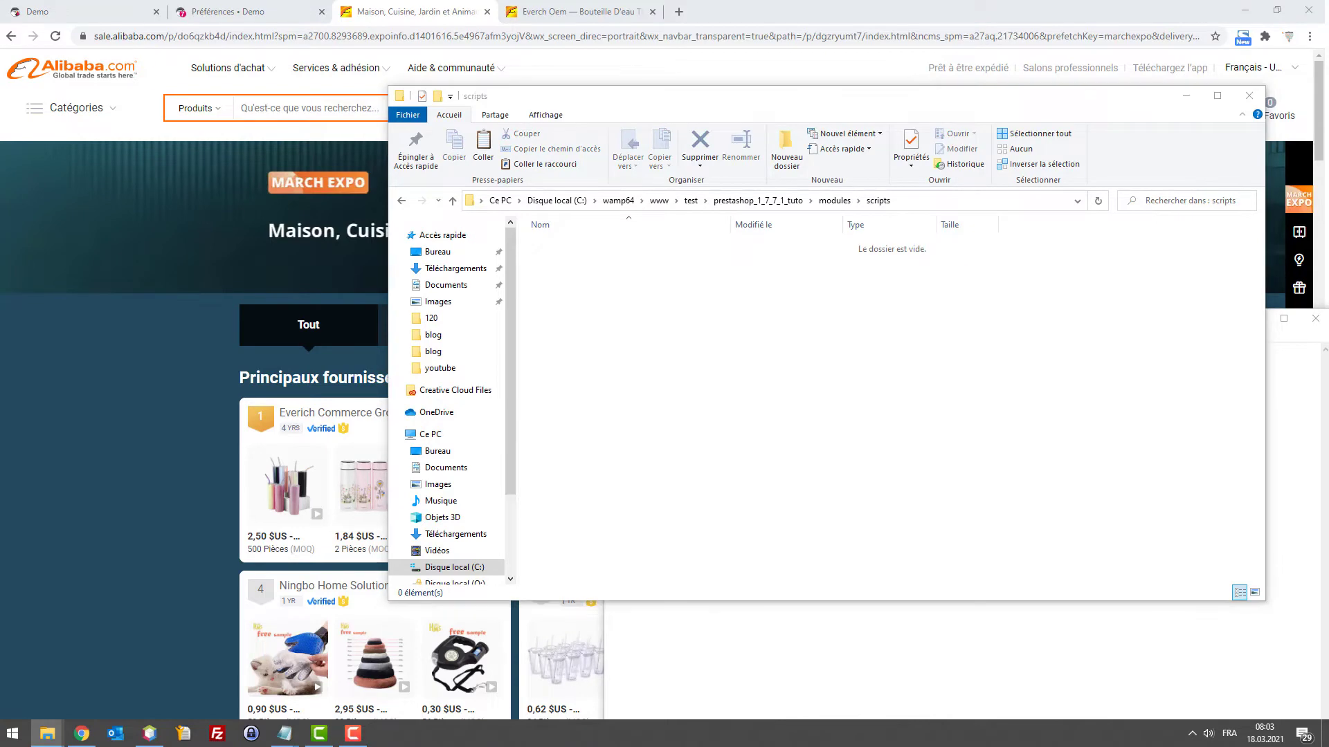
Copy supercart.php from folder 120 into the scripts folder
left_click_drag(1273, 318, 865, 185)
left_click(970, 349)
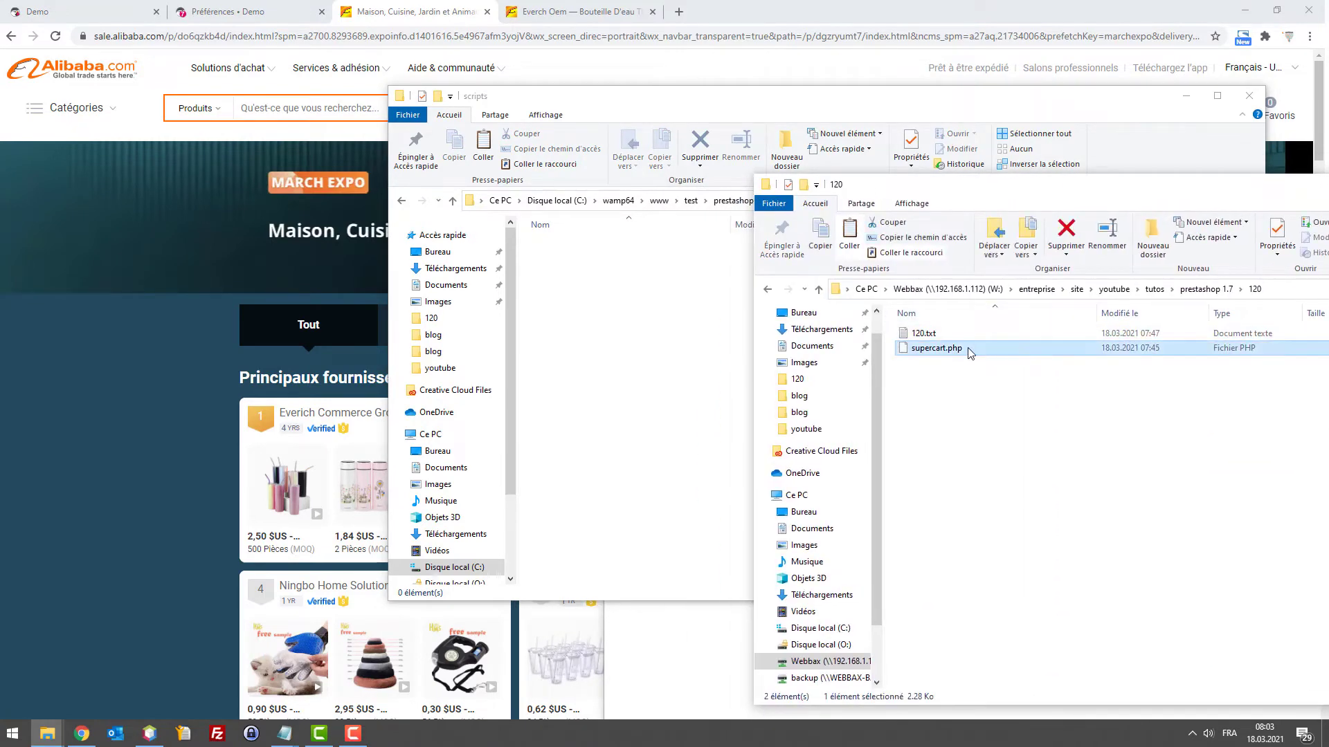
left_click_drag(970, 349, 667, 356)
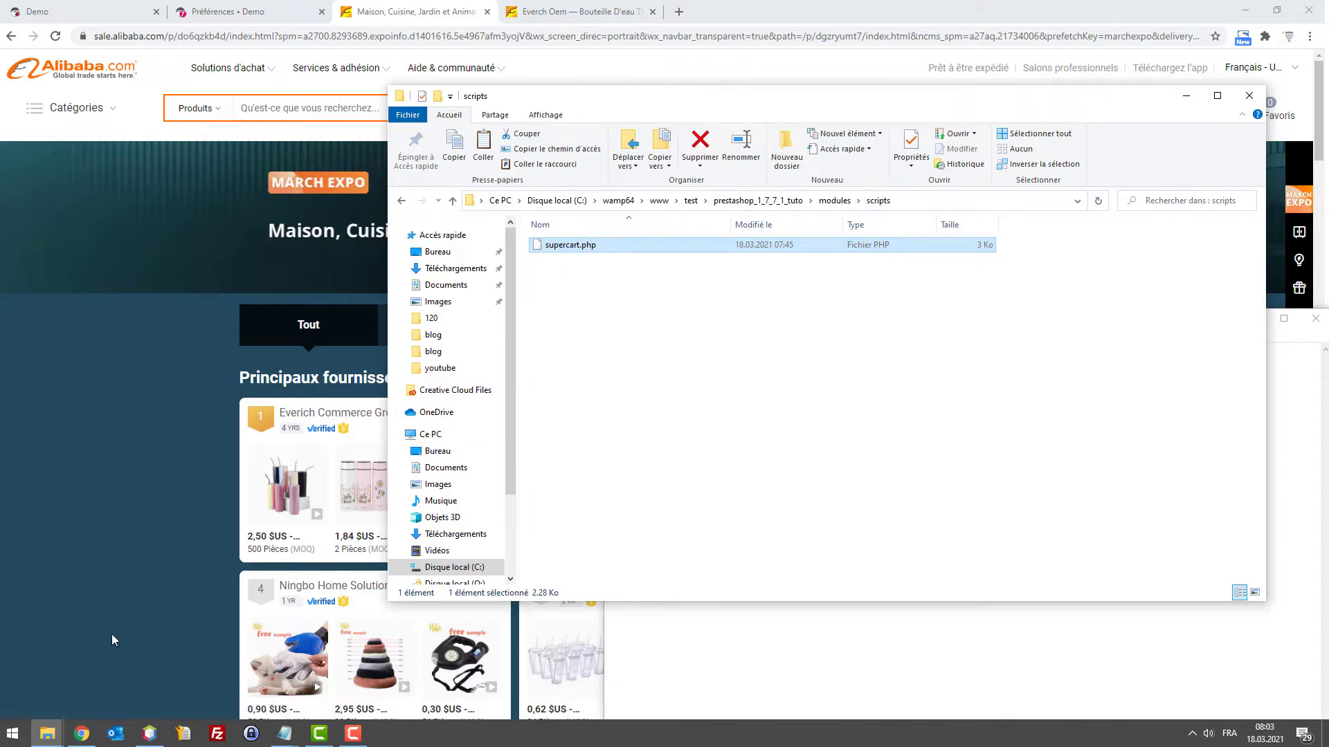
Open supercart.php from Source Files > modules > scripts in NetBeans and scroll through its code
left_click(149, 733)
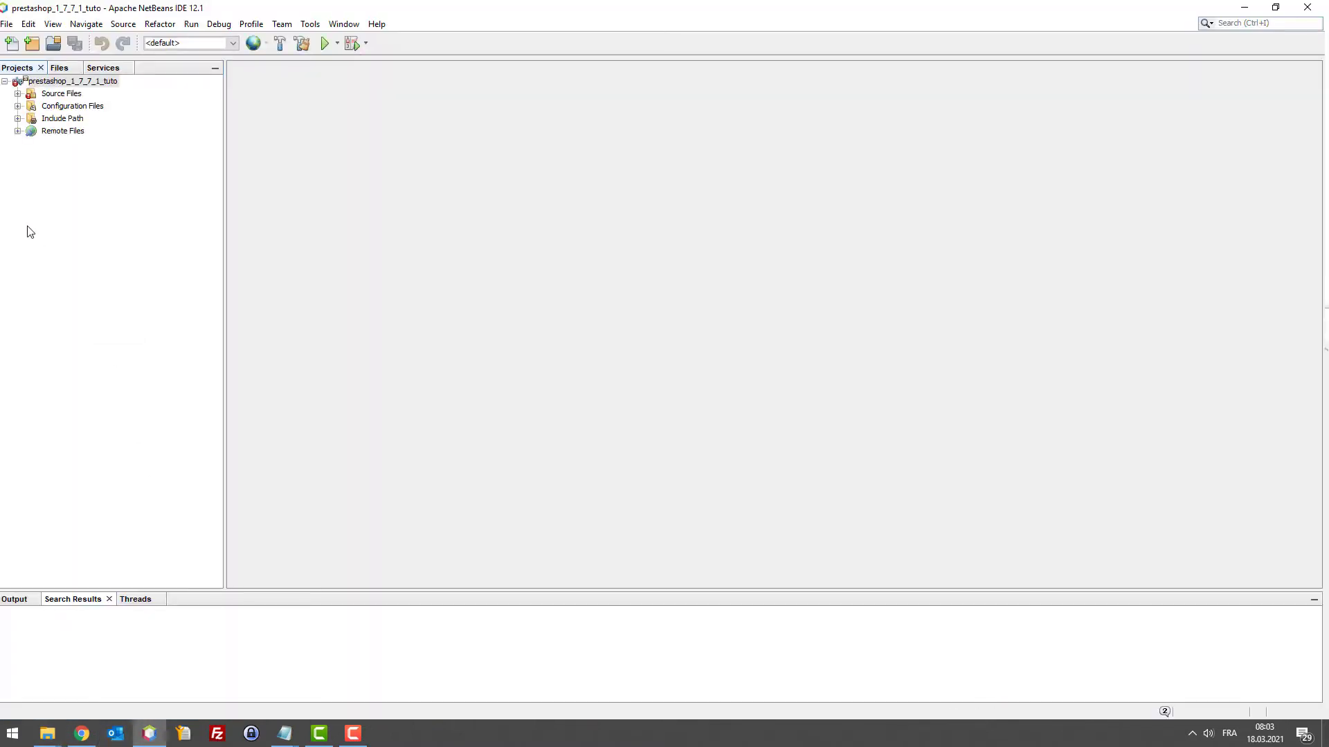
left_click(18, 94)
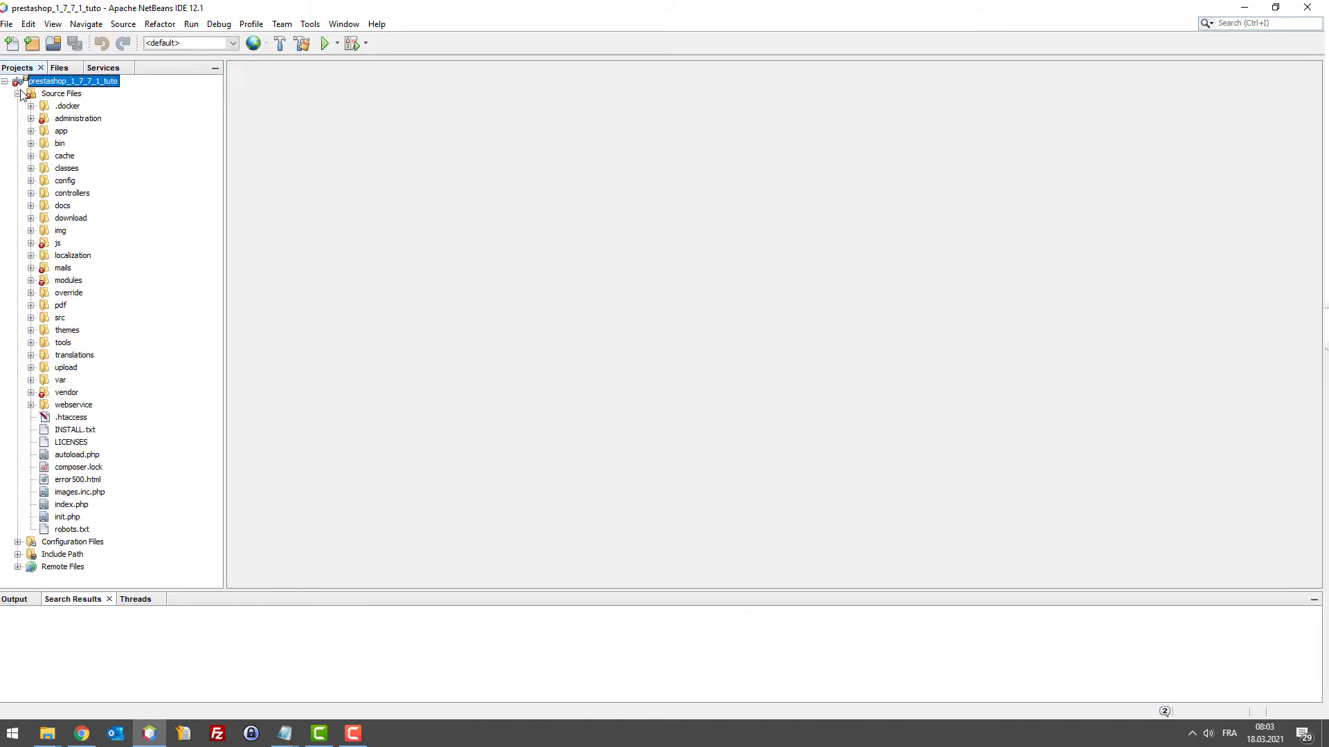
left_click(31, 281)
scroll(46, 374, "down", 18)
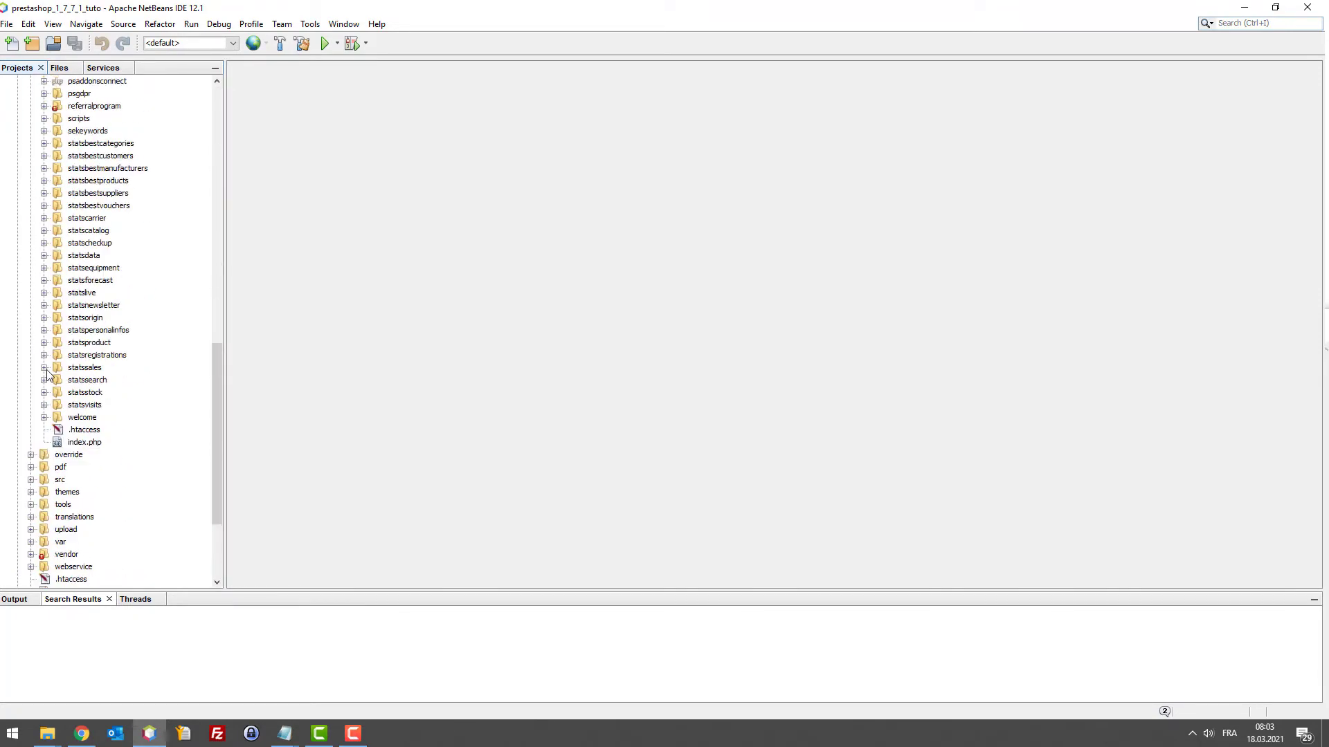
scroll(51, 388, "up", 2)
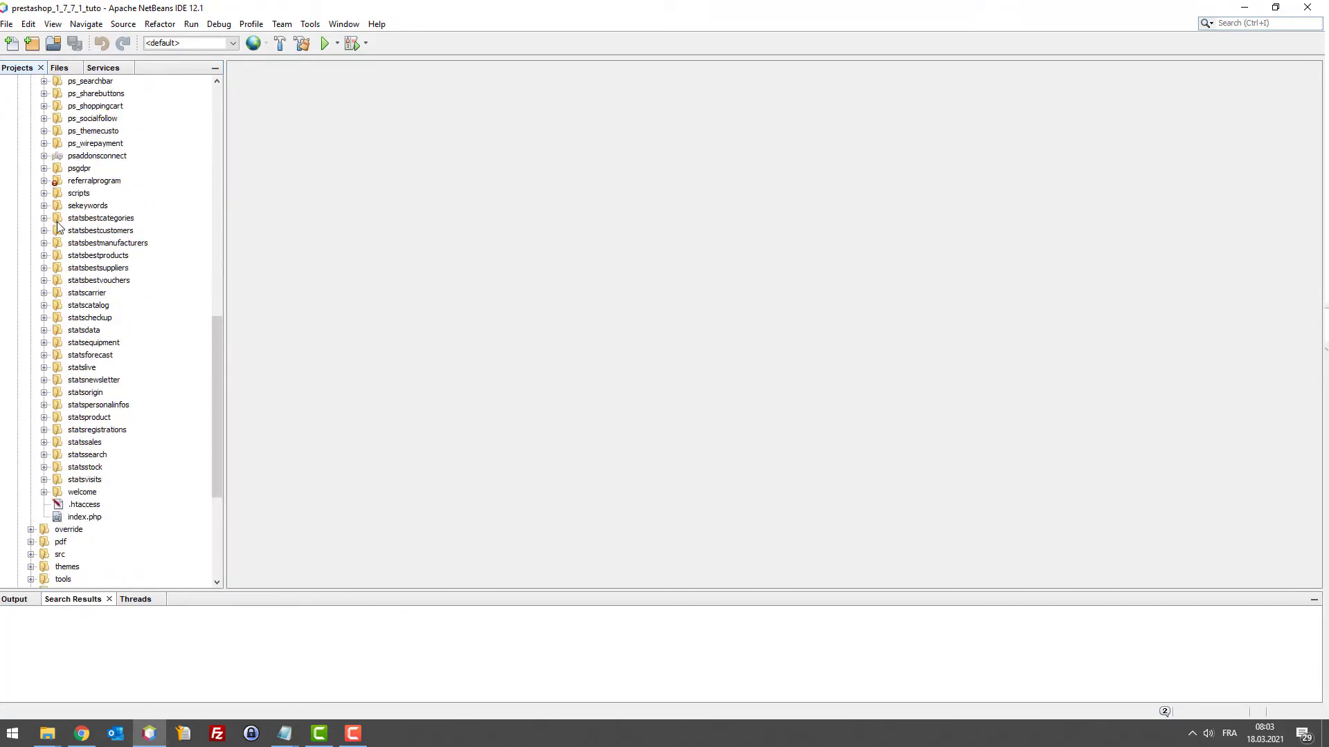
left_click(44, 193)
double_click(97, 205)
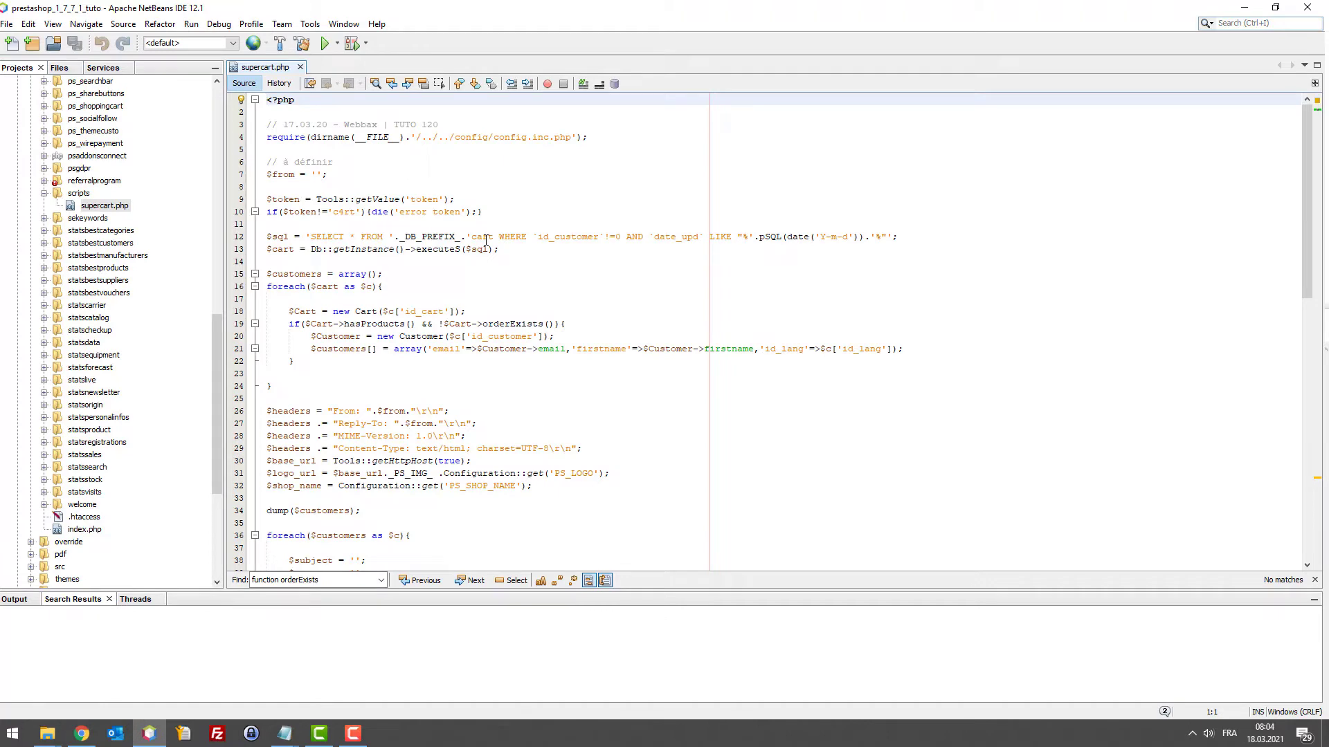
scroll(681, 193, "down", 15)
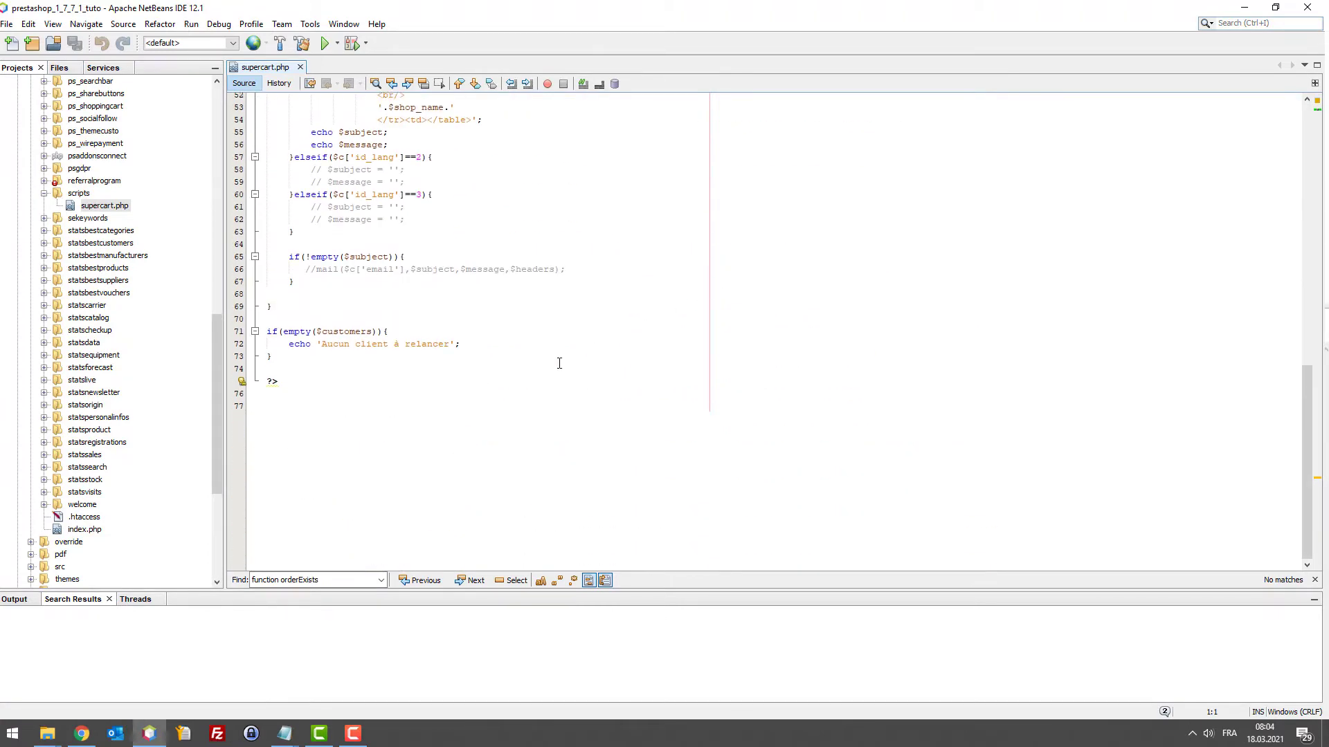
scroll(547, 377, "up", 3)
scroll(465, 450, "up", 14)
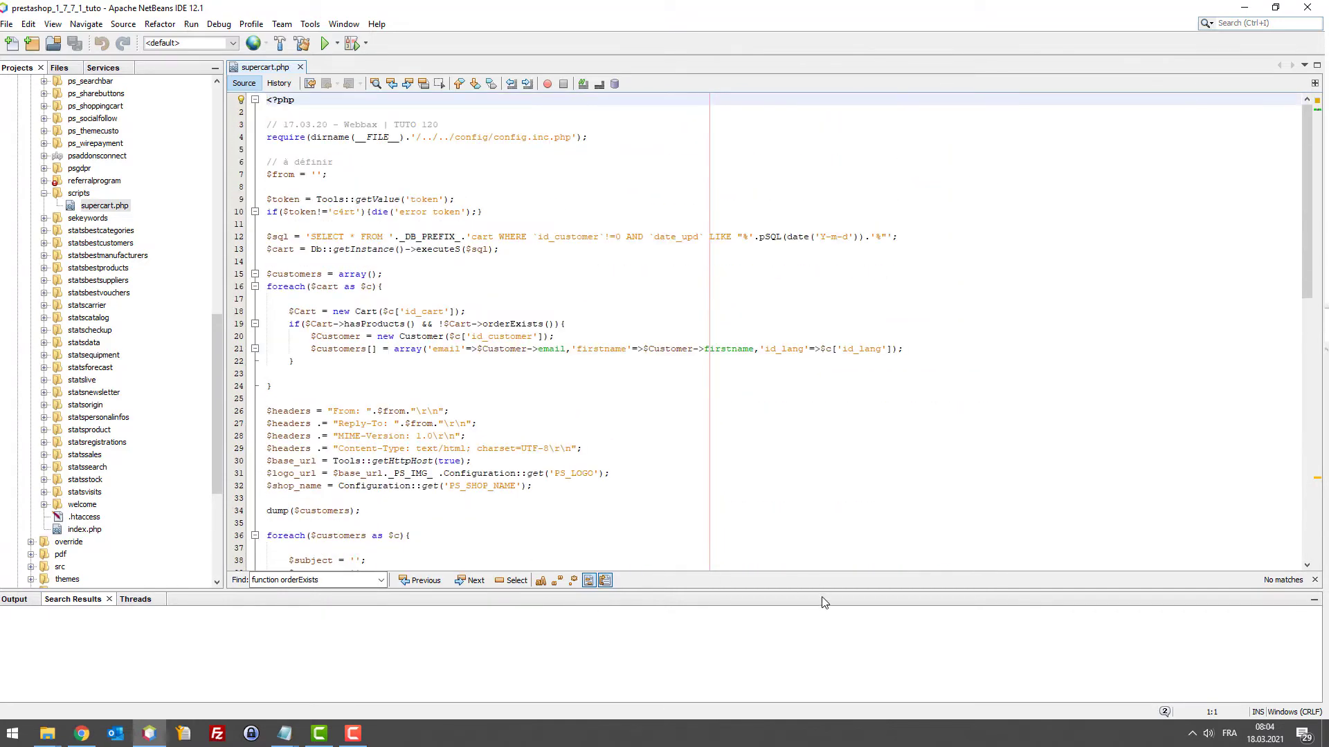
left_click_drag(820, 591, 824, 612)
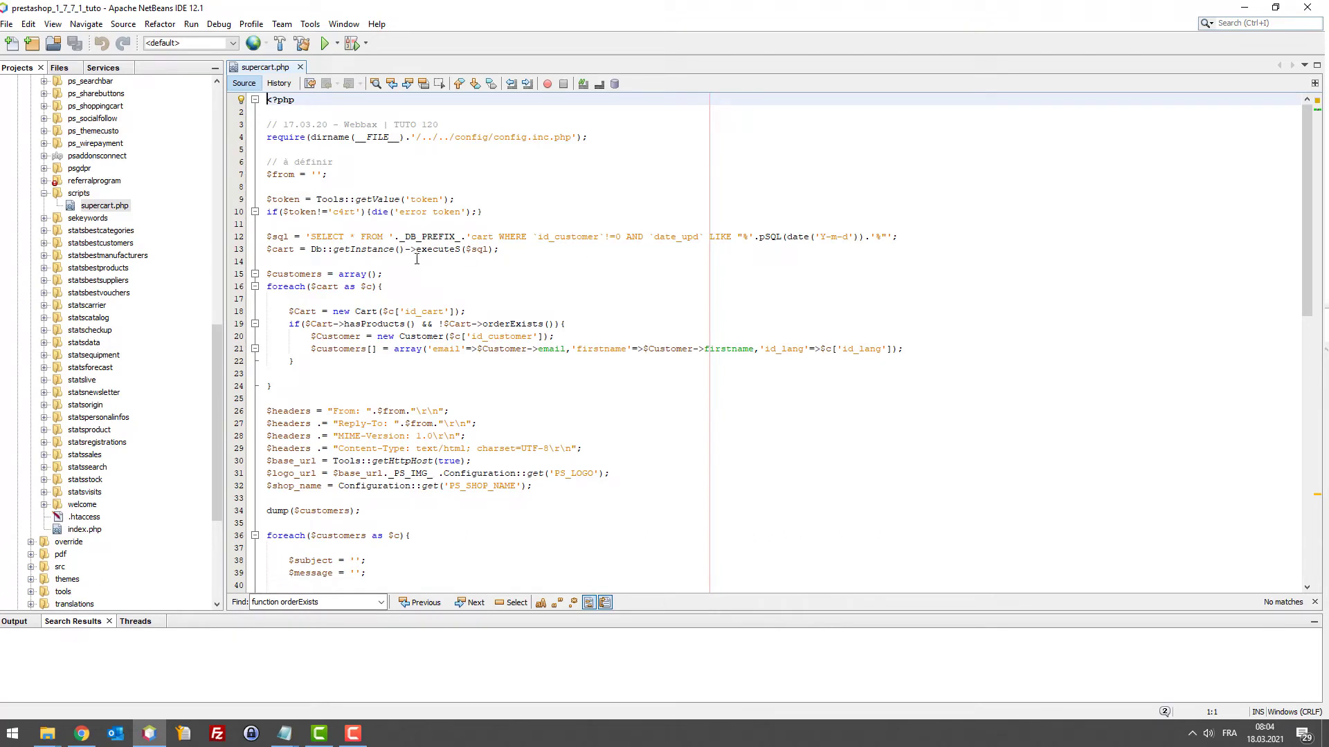
Load the store's modules/scripts/supercart.php URL in a new second tab
left_click(81, 734)
left_click(97, 12)
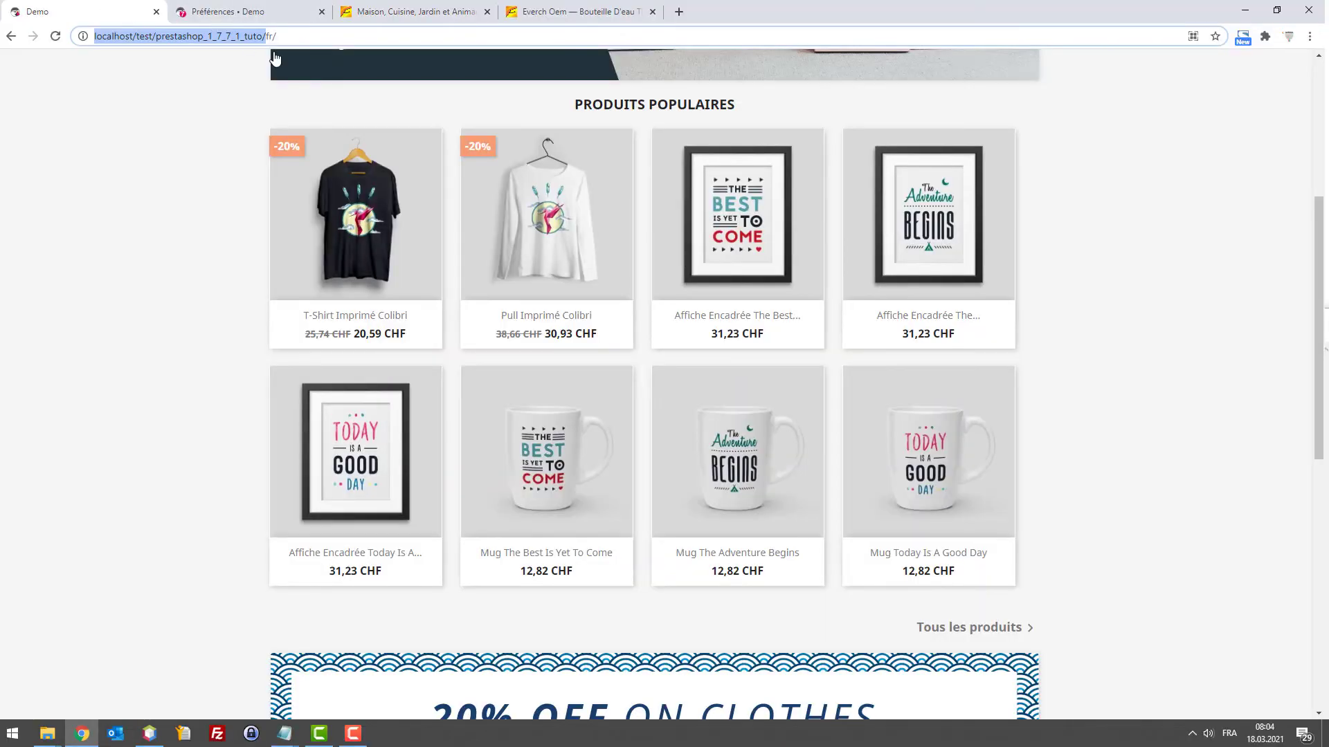
left_click(268, 40)
key("ctrl+t")
left_click_drag(668, 11, 305, 21)
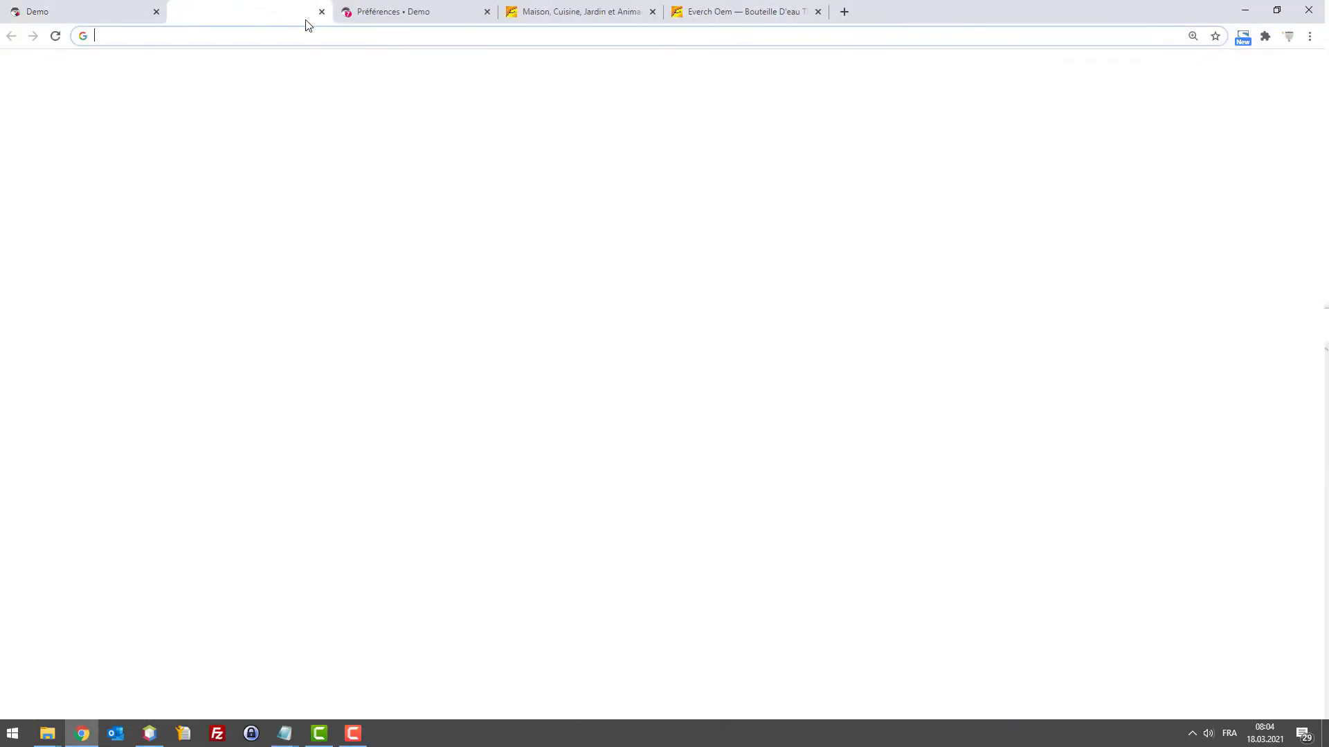
type("http://localhost/test/prestashop_1_7_7_1_tuto/")
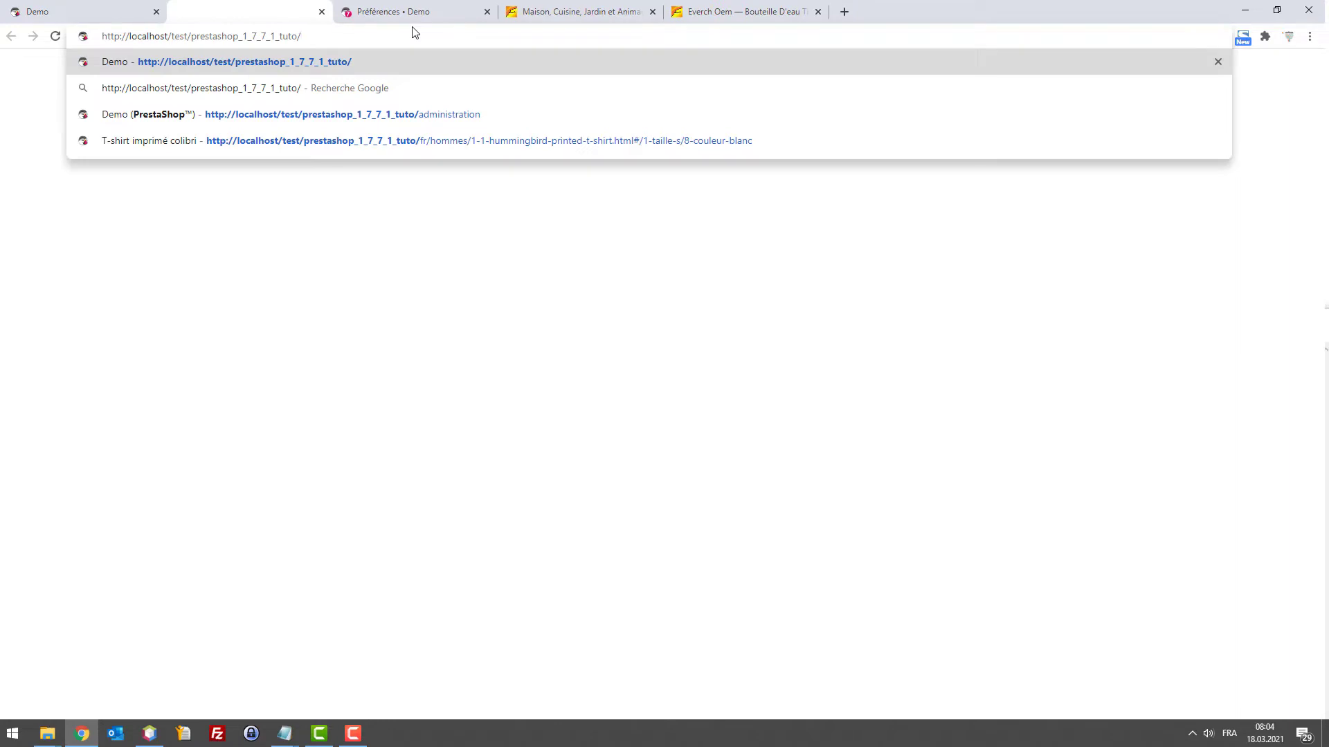
type("modules")
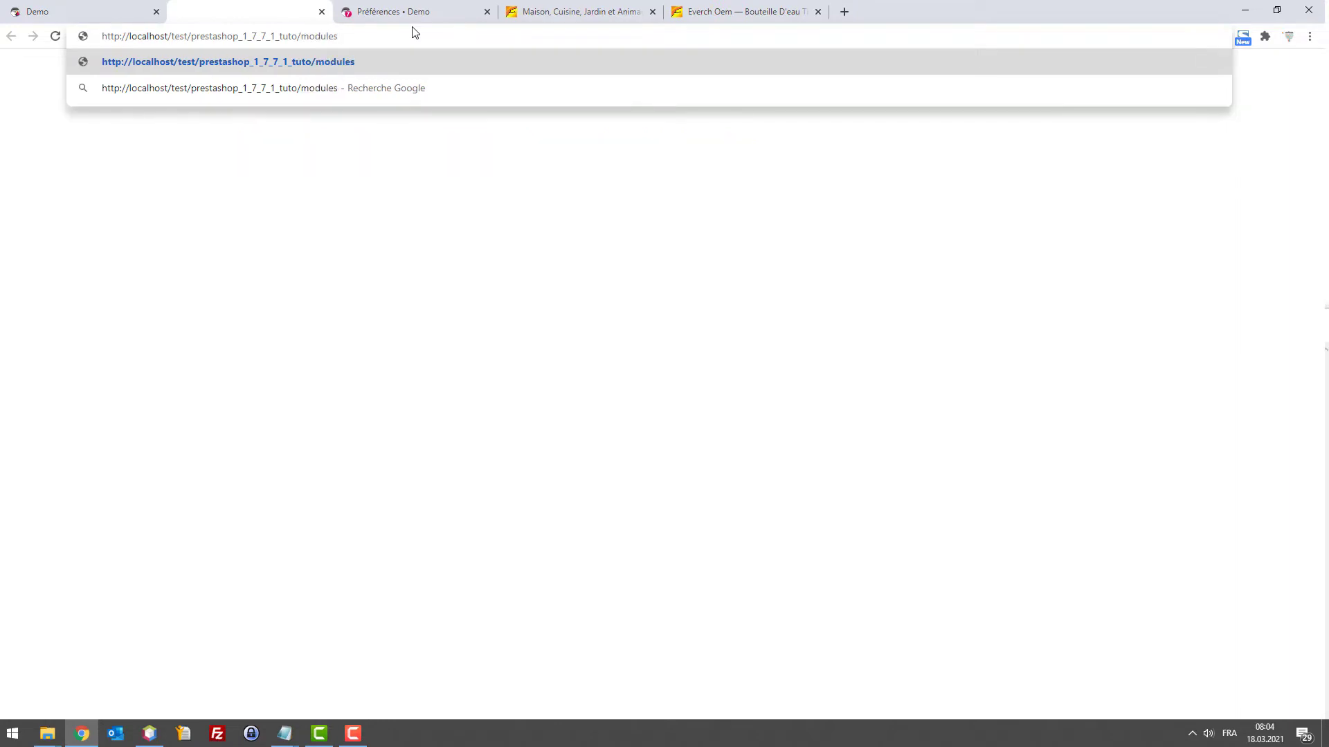
type("/")
type("script")
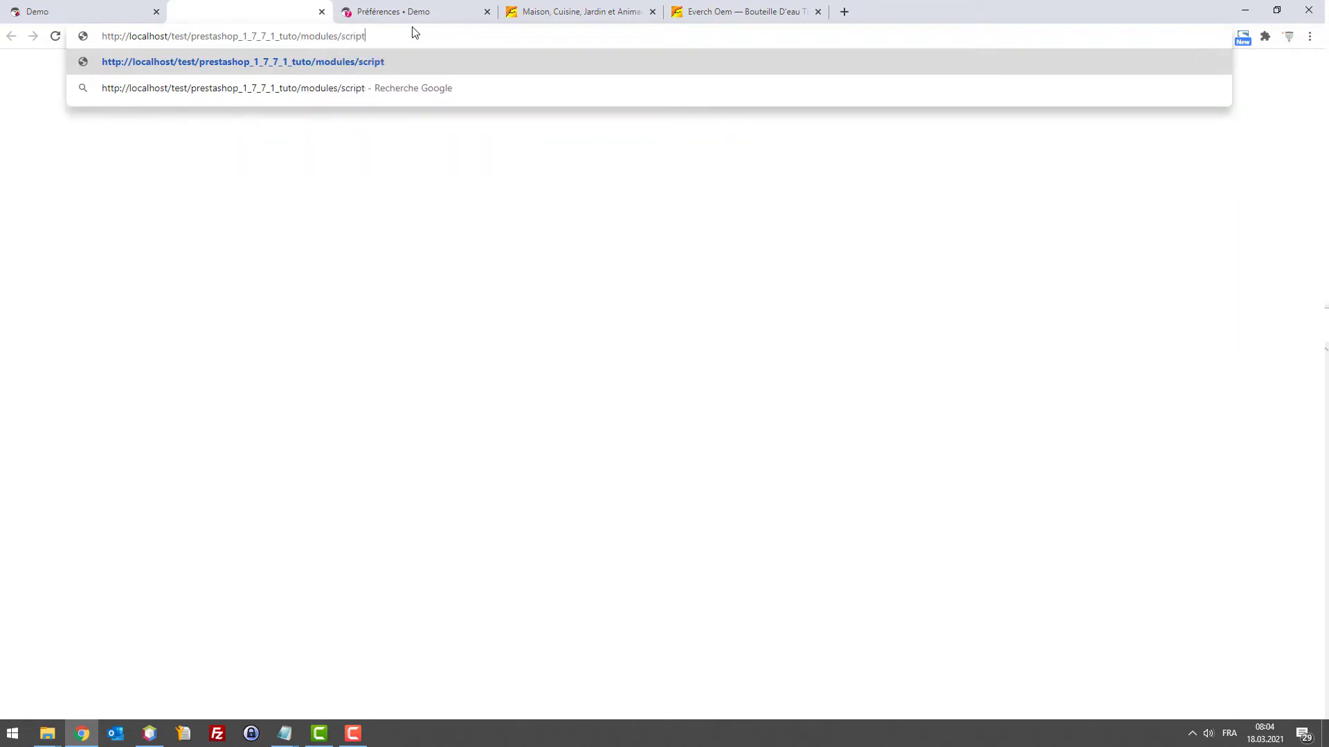
type("s/supercart.")
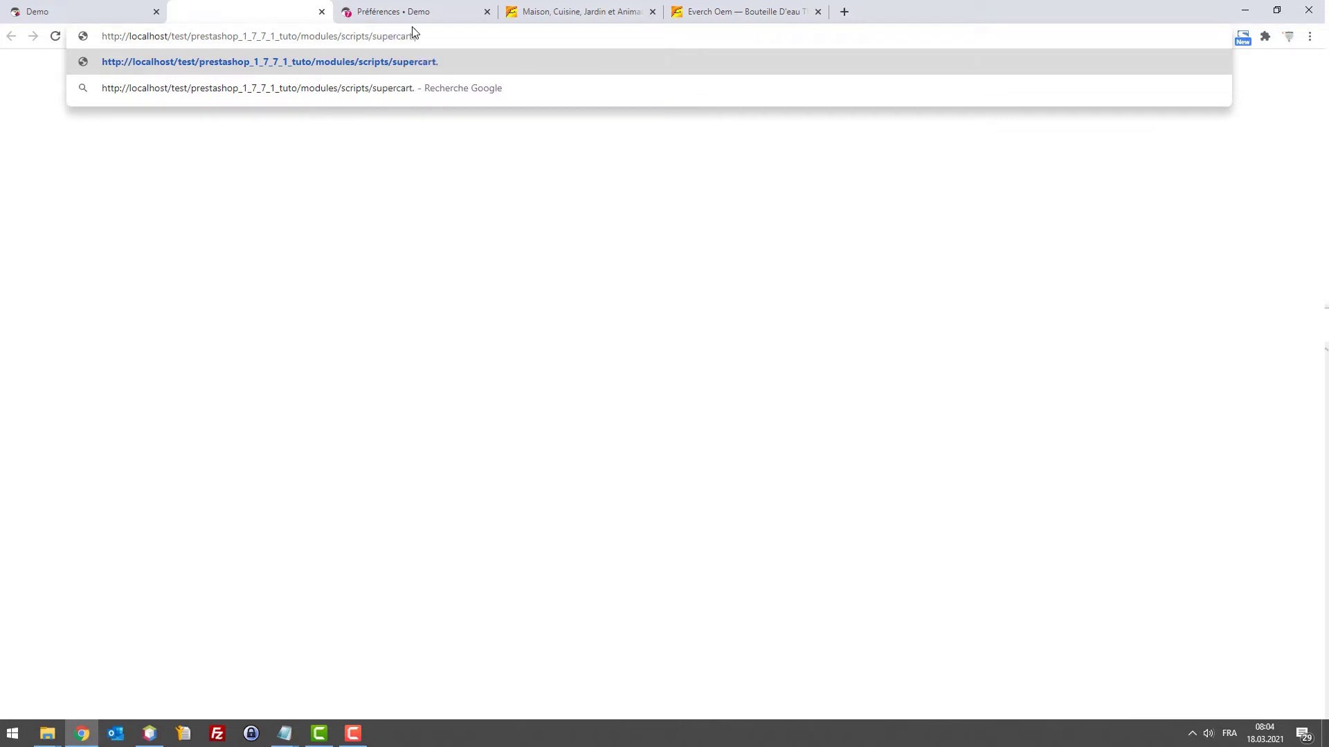
type("php?token=")
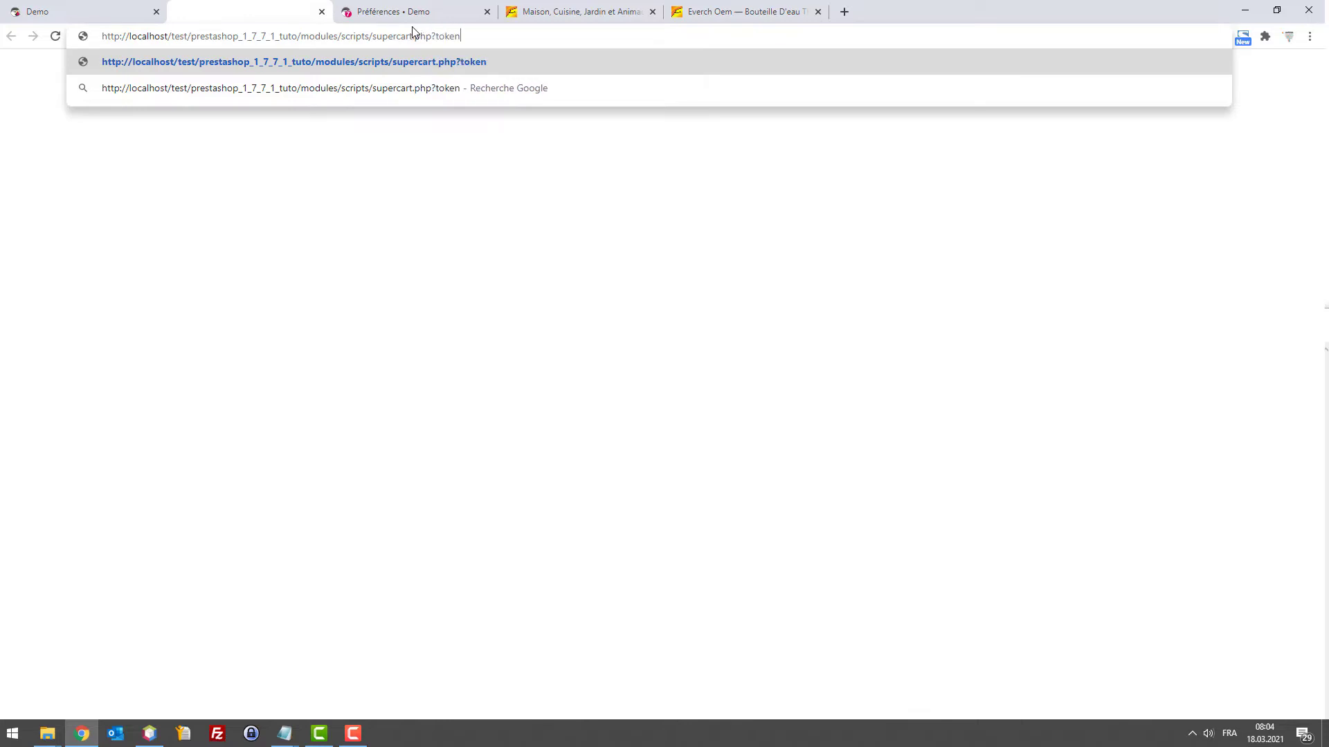
key("BackSpace")
key("BackSpace")
key("BackSpace")
key("BackSpace")
key("BackSpace")
key("BackSpace")
key("BackSpace")
key("Return")
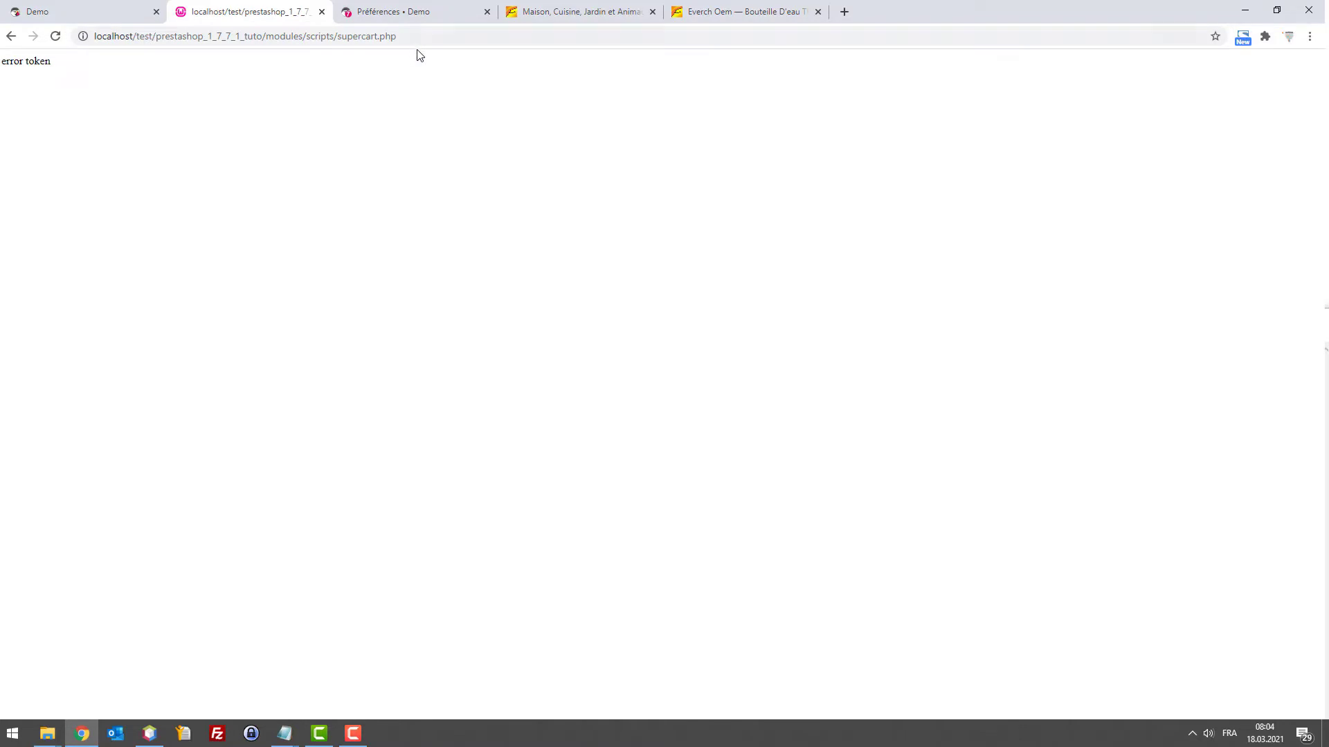
Reload supercart.php with ?token= set to the token value copied from the code
left_click(439, 36)
left_click(483, 32)
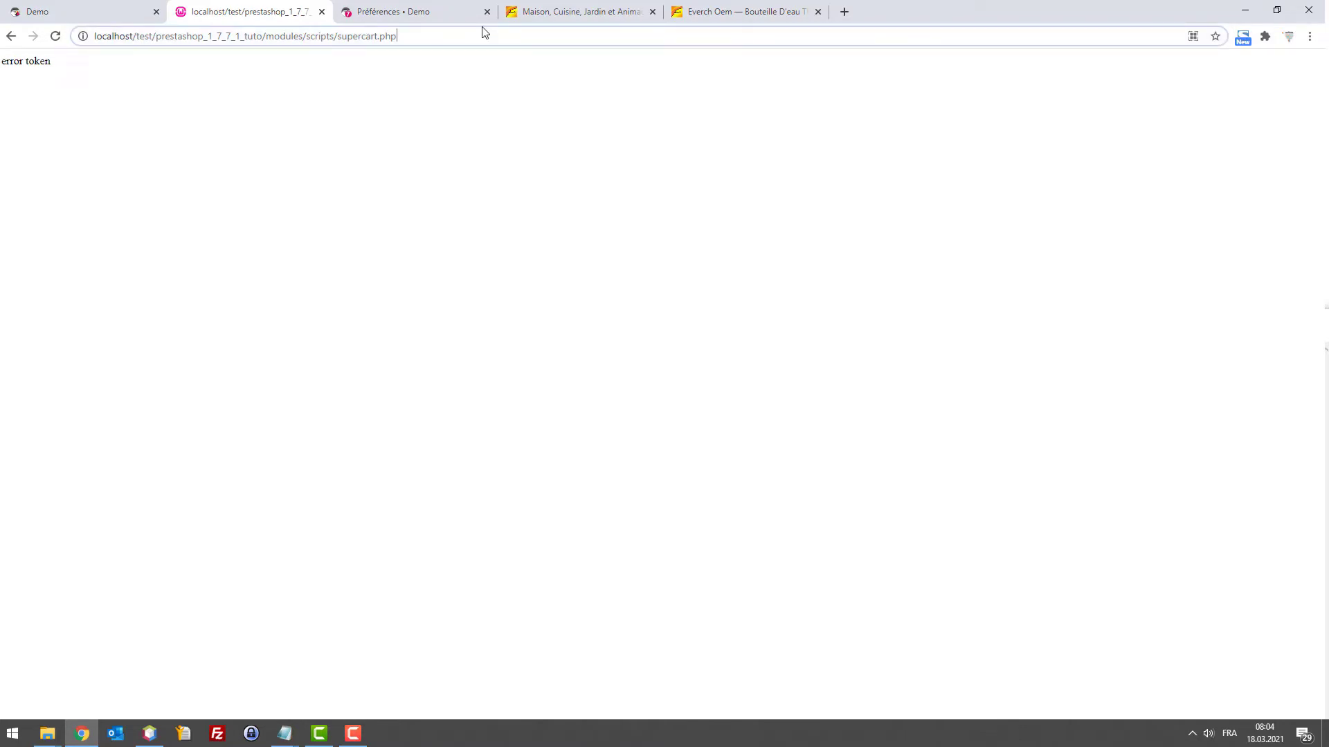
type("?")
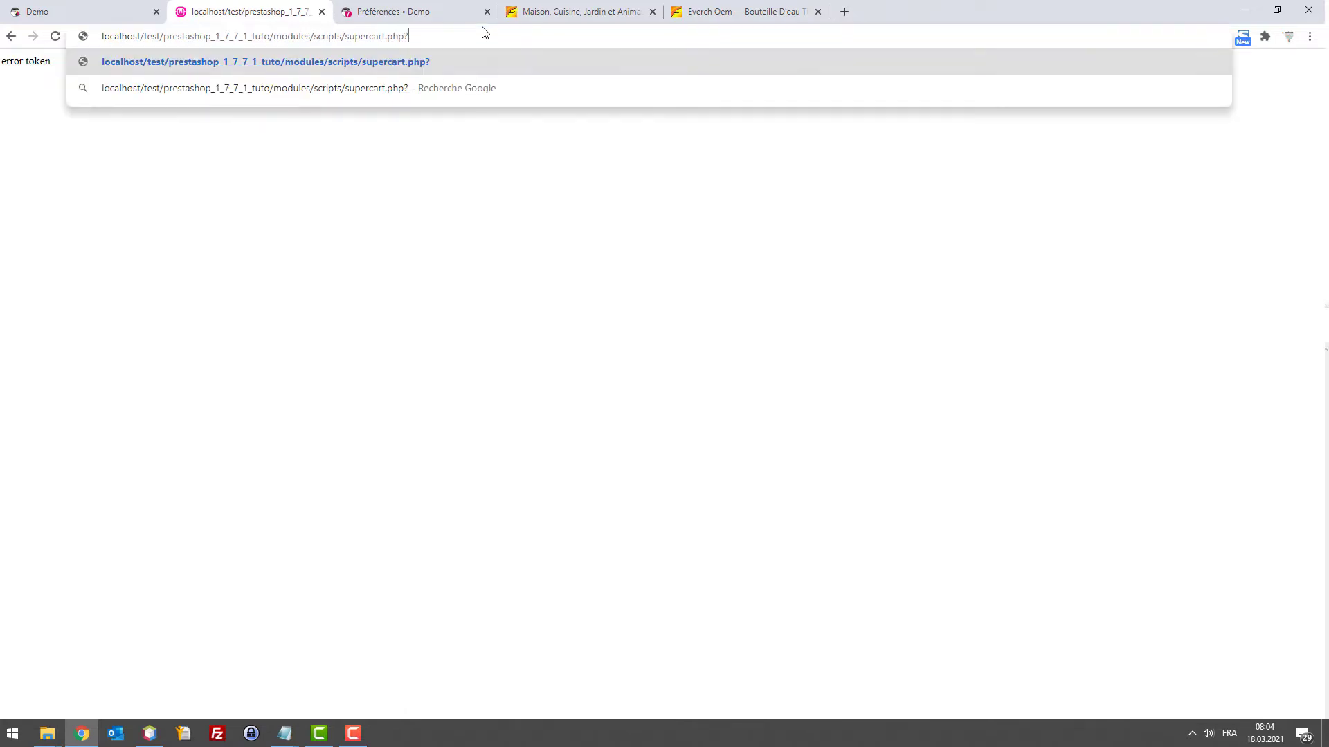
type("token=")
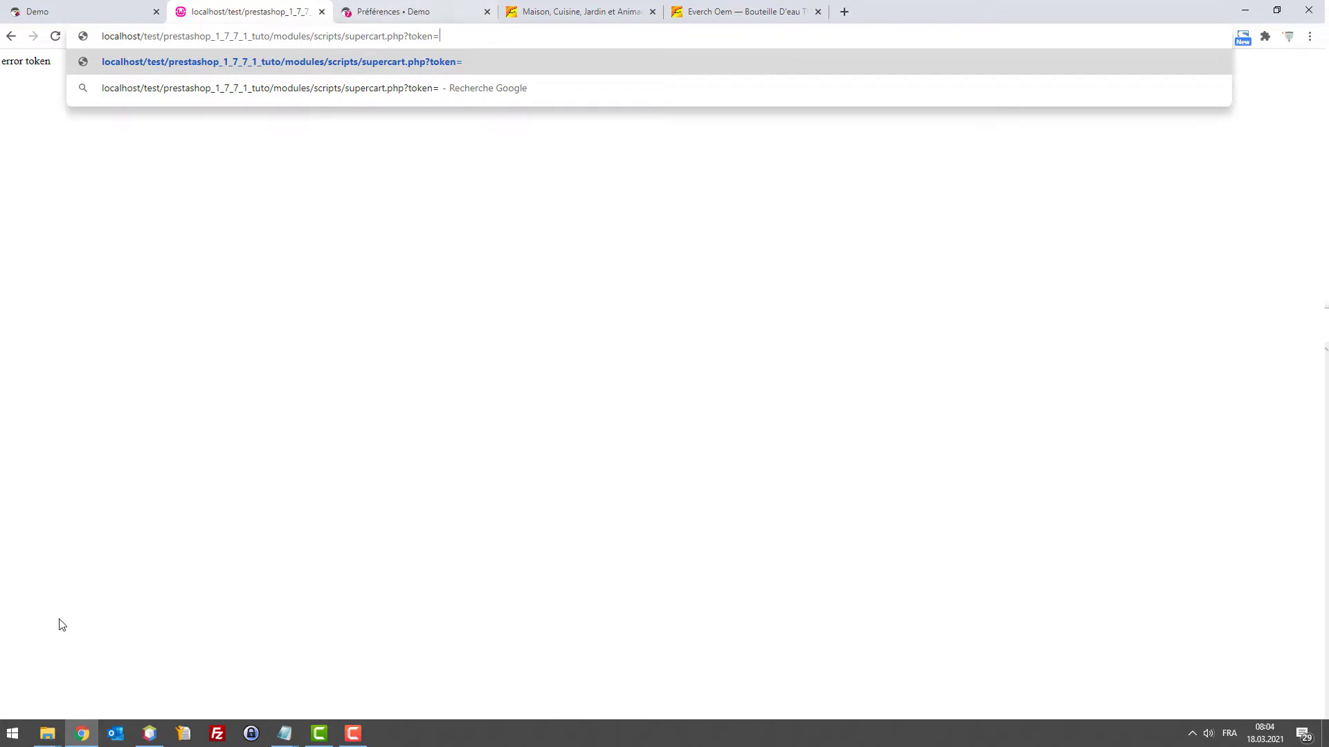
left_click(149, 734)
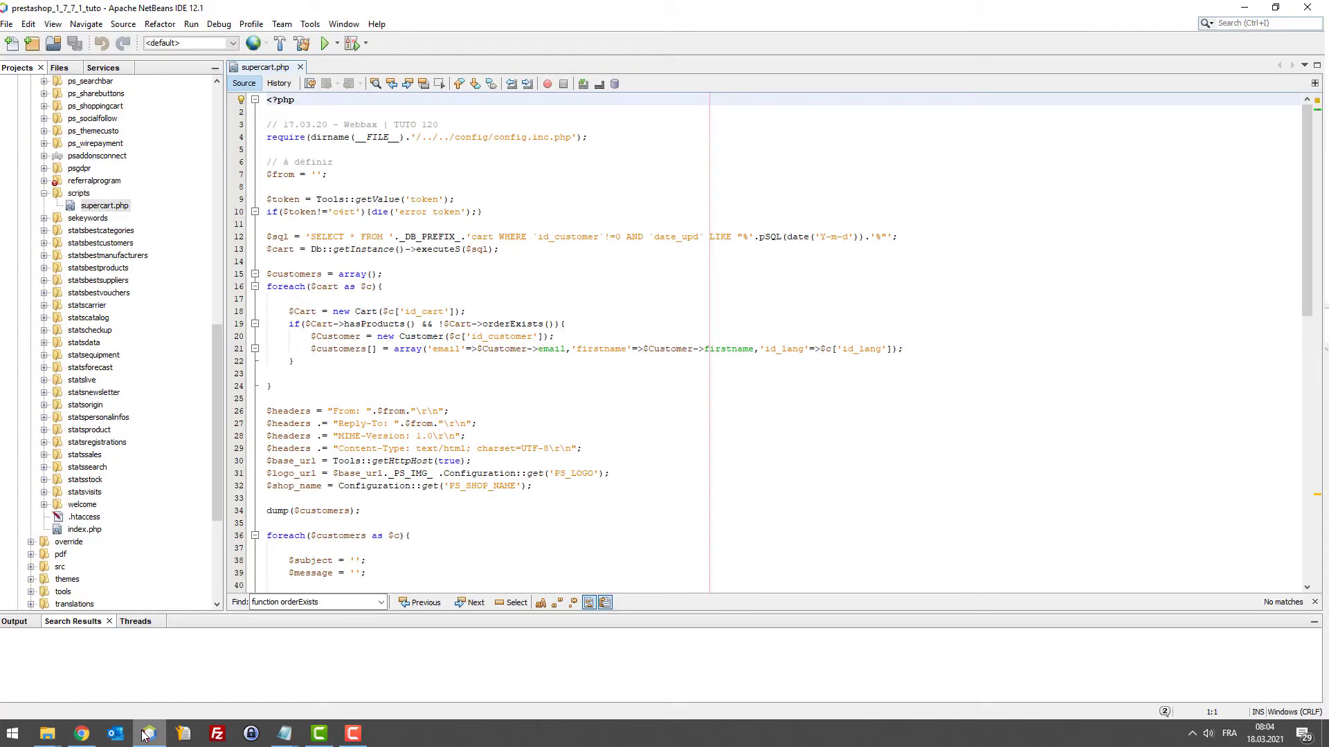
double_click(344, 211)
key("ctrl+c")
left_click(1243, 7)
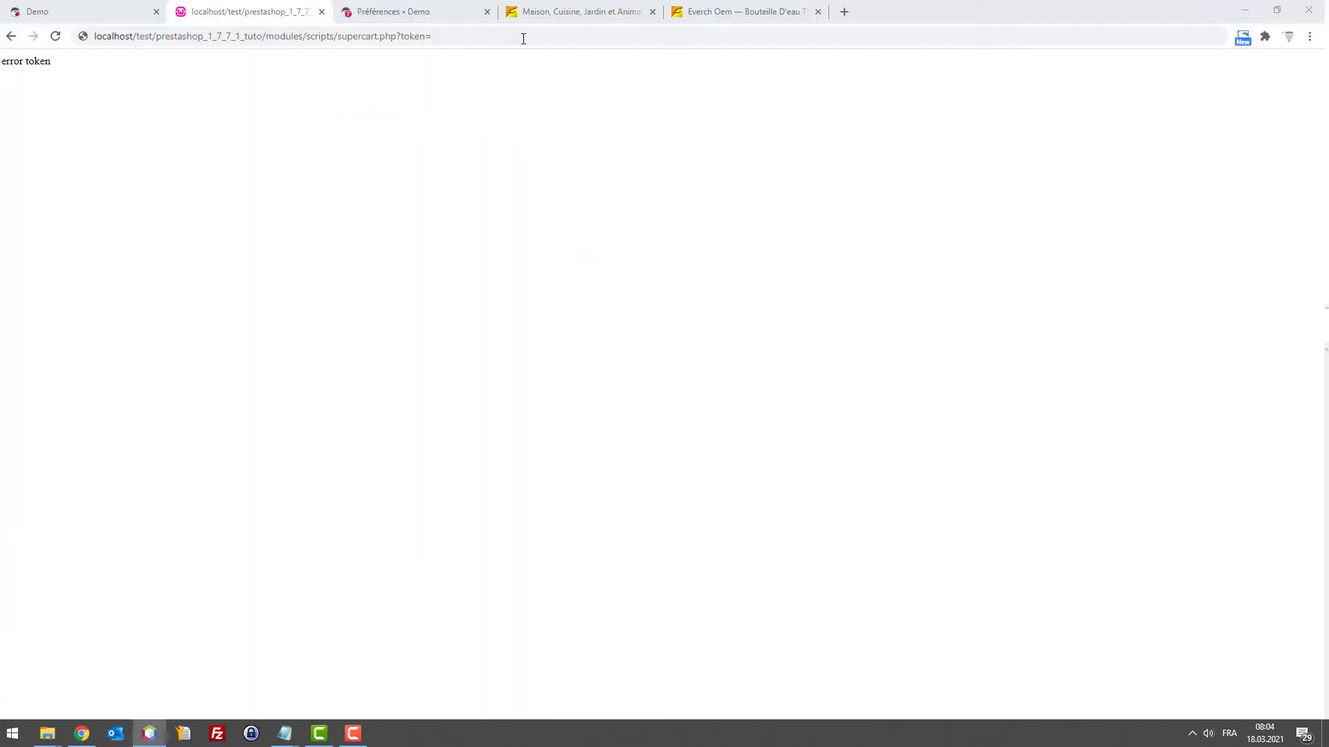
key("ctrl+v")
key("Return")
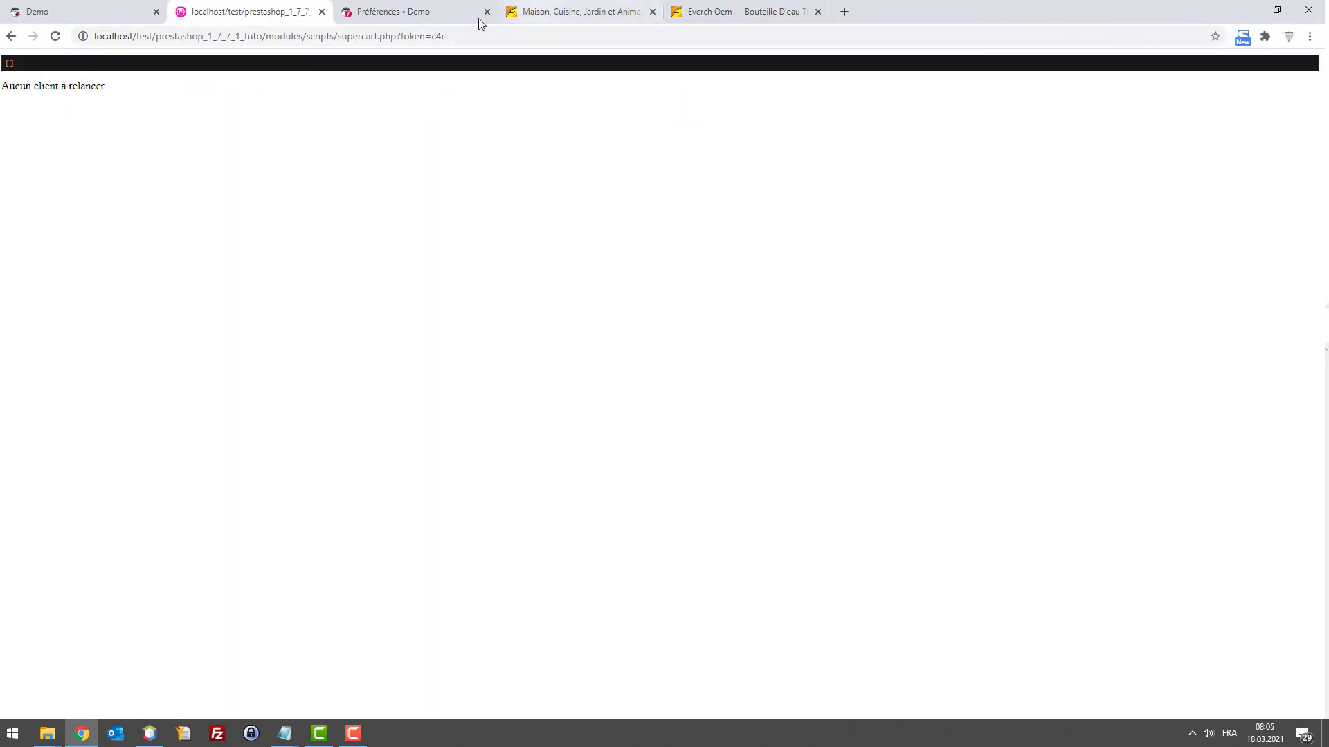
left_click_drag(1, 66, 18, 67)
left_click(31, 78)
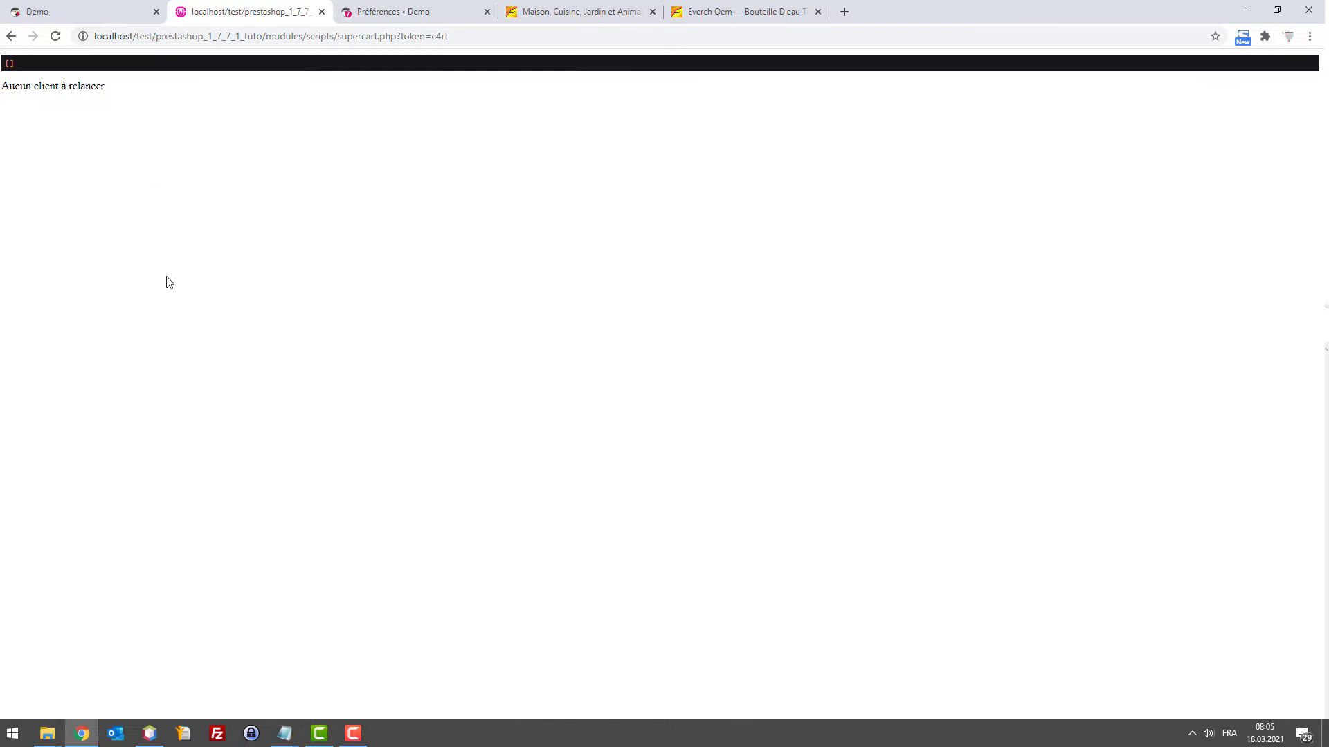
left_click(104, 12)
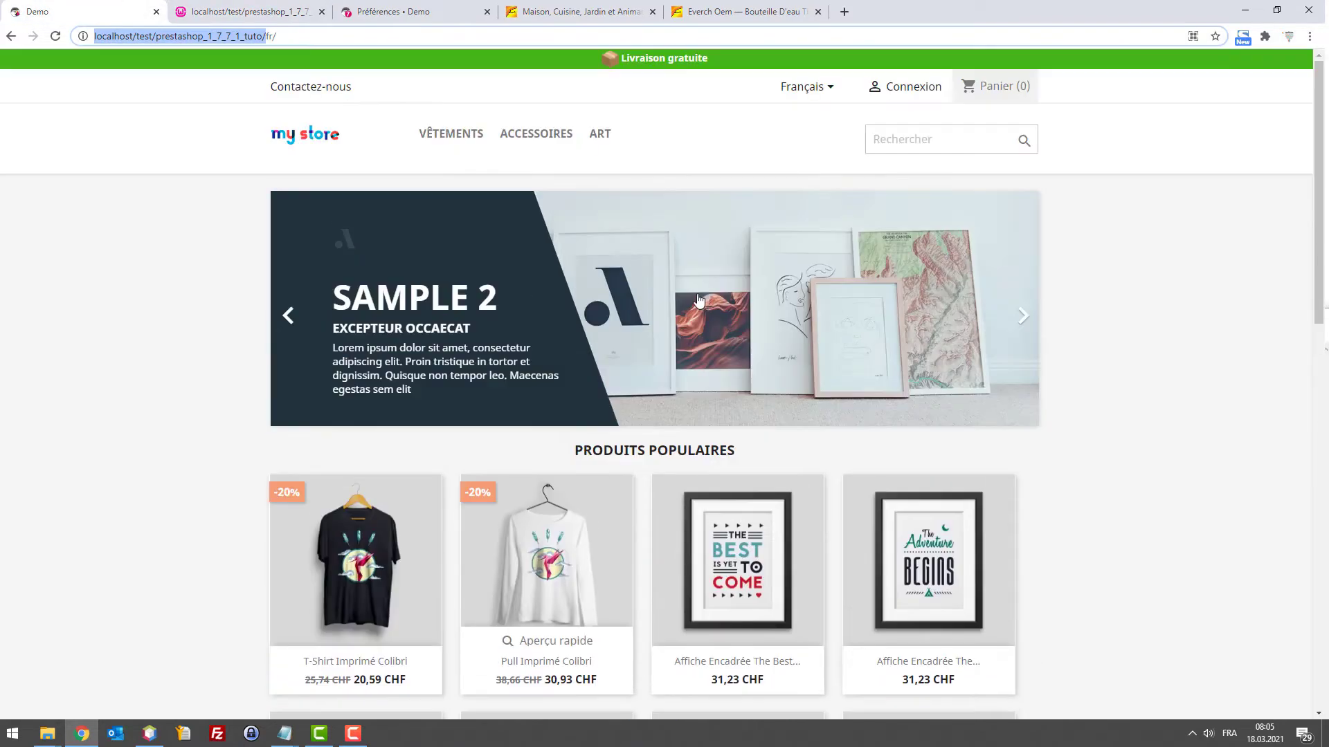
Add The Best is yet to come poster to the cart and view the cart
left_click(714, 548)
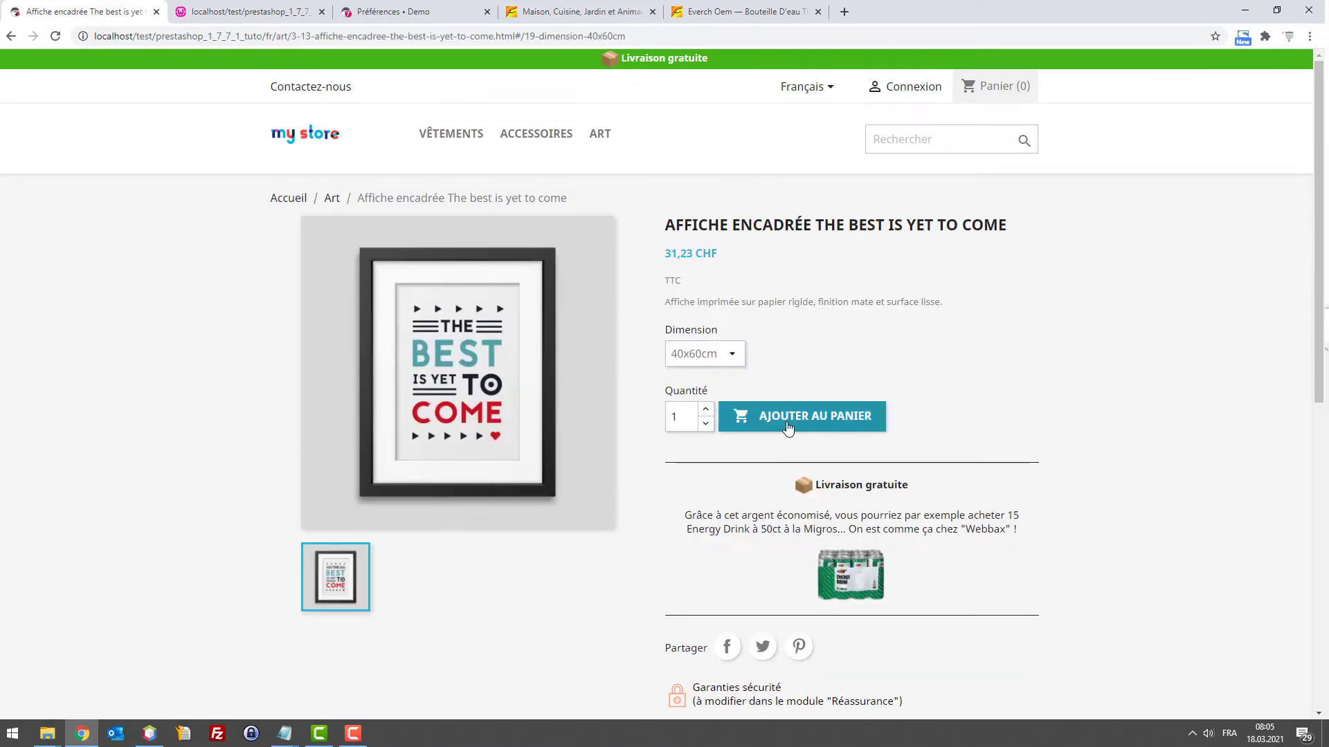
left_click(787, 419)
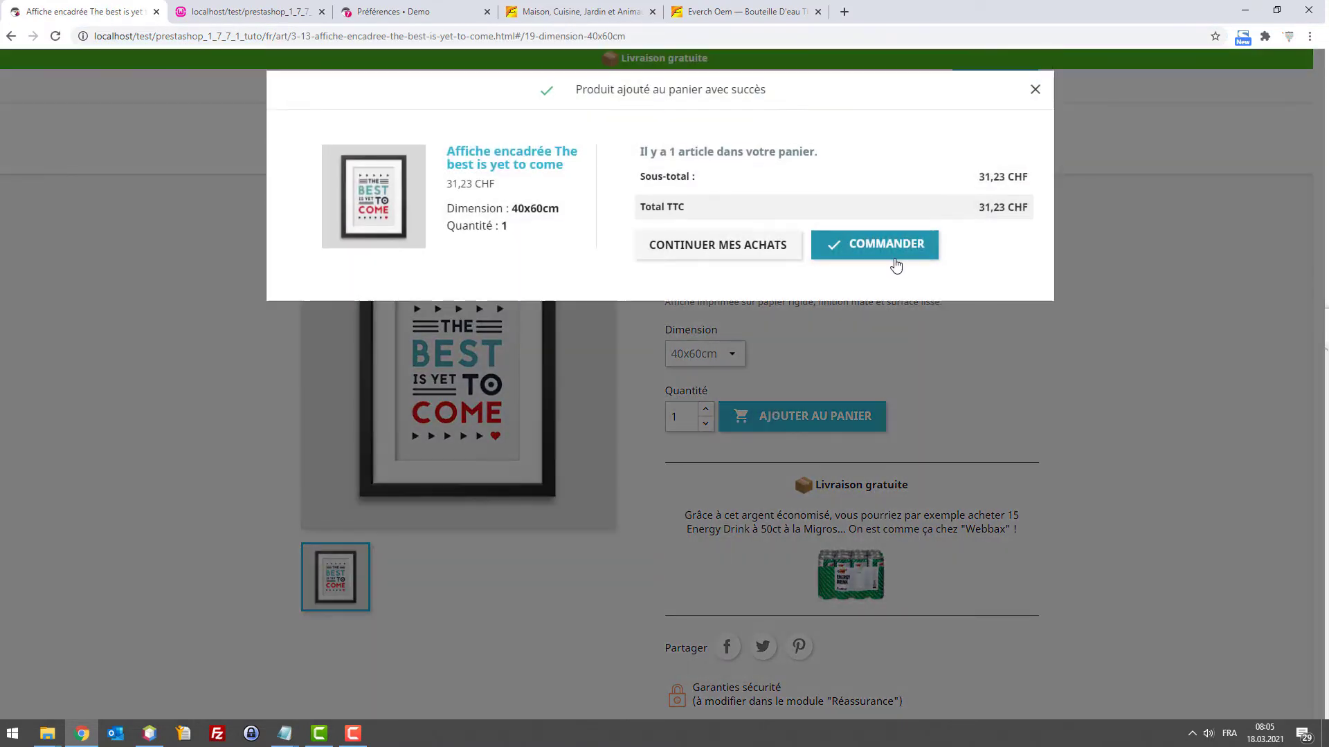
left_click(894, 255)
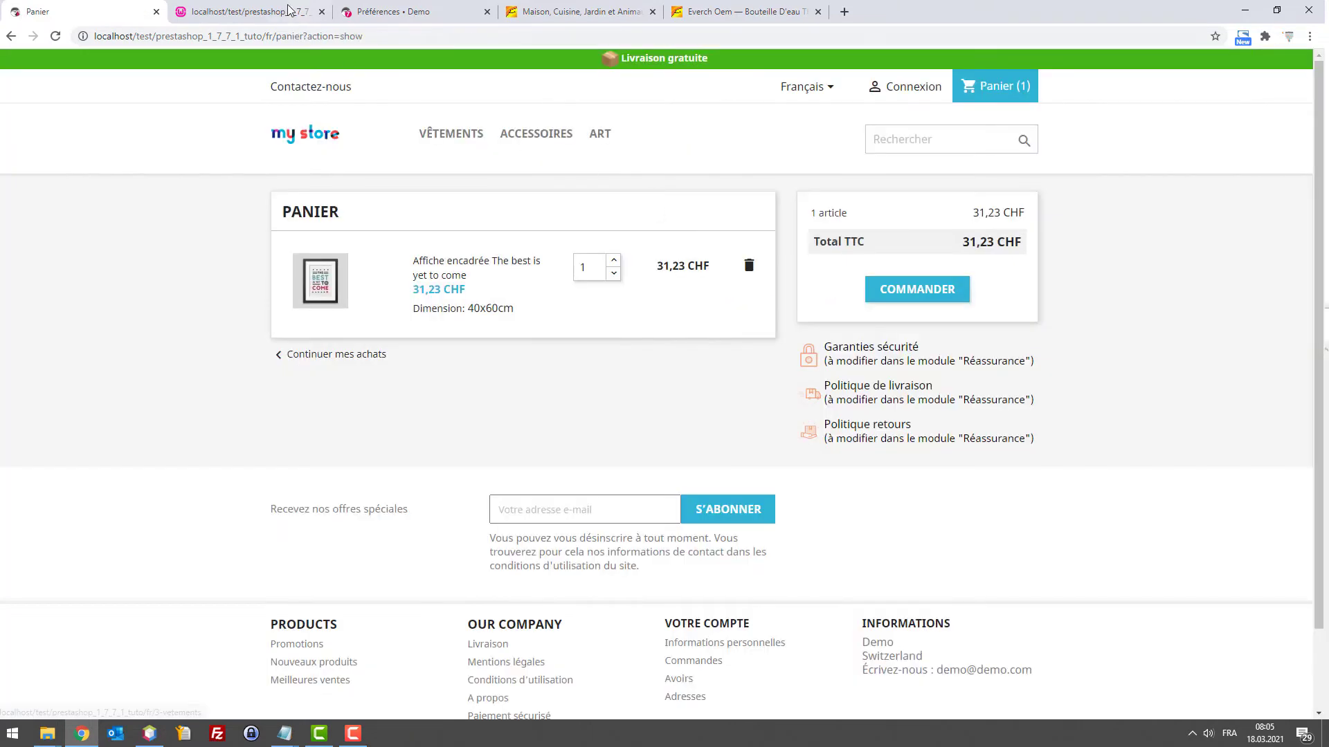
left_click(253, 8)
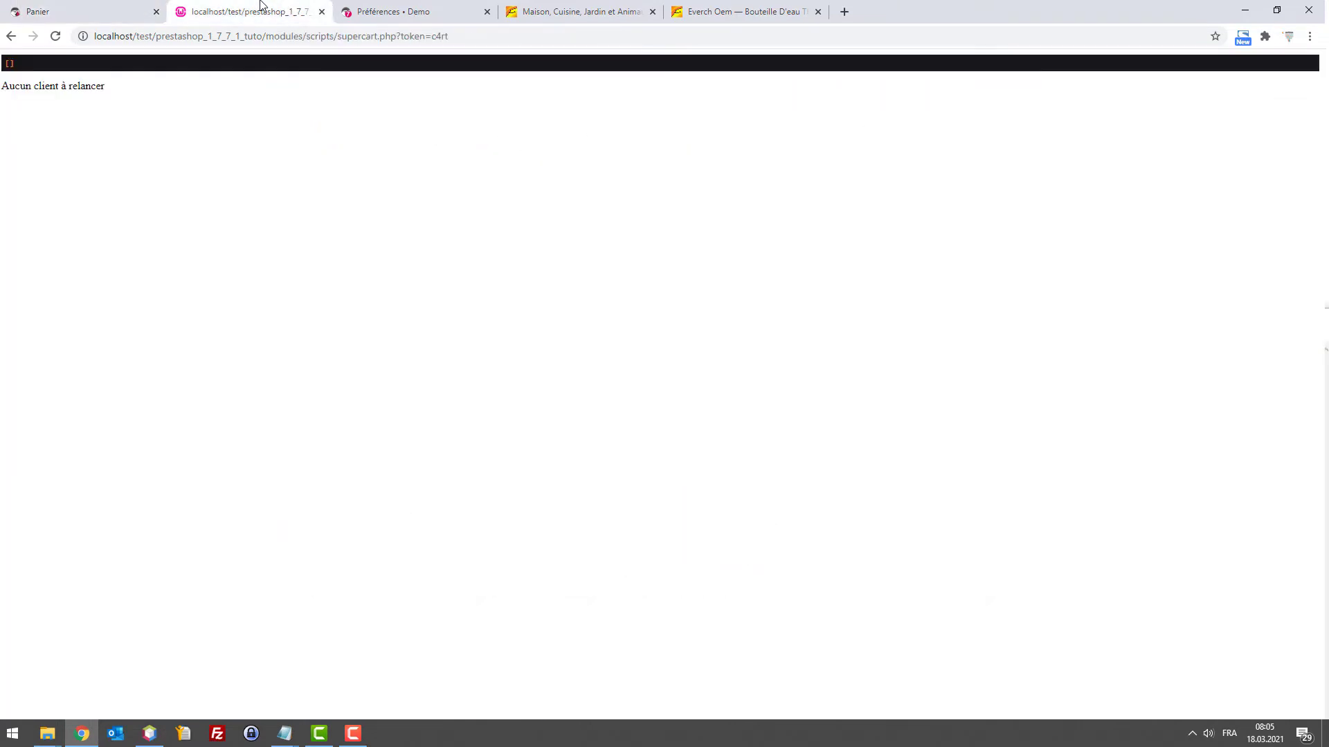
left_click(132, 9)
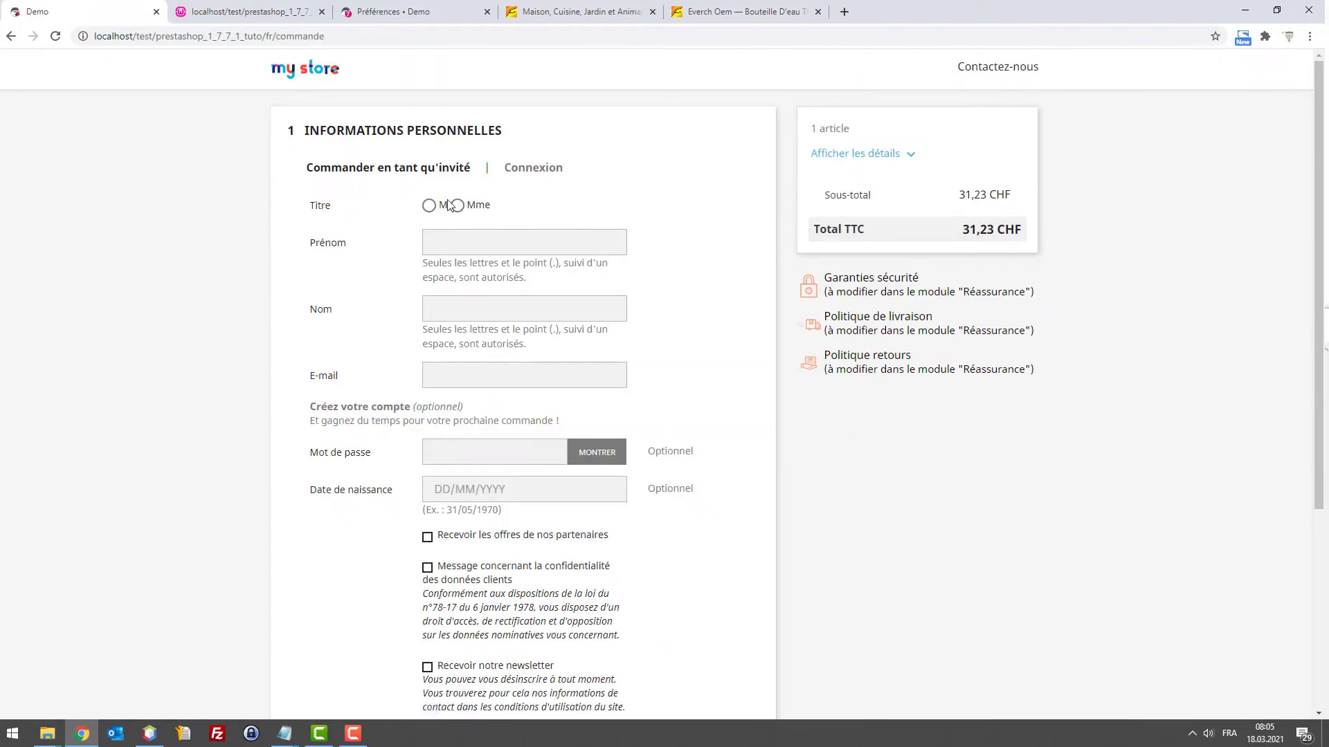
Start checkout with title M and the customer's first and last name, clearing the mistyped e-mail
left_click(448, 205)
left_click(537, 236)
key("Tab")
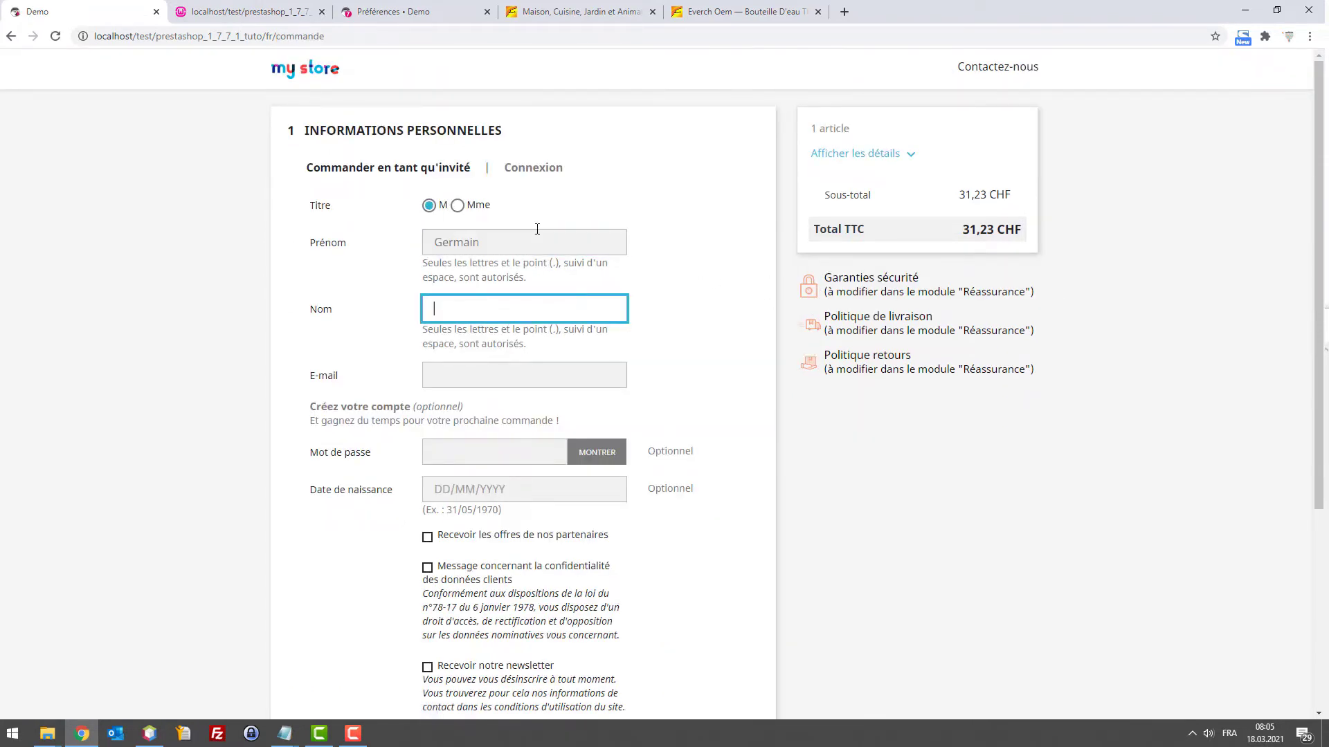
key("Tab")
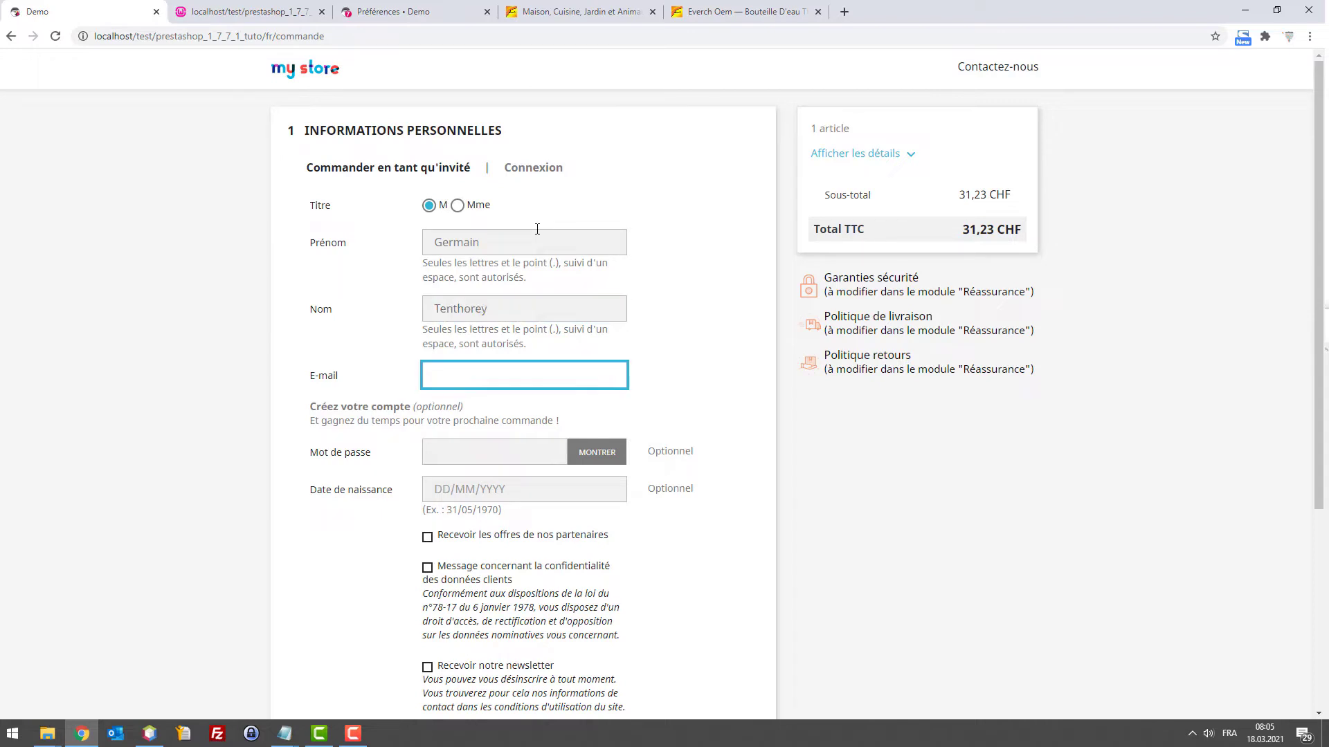
key("ctrl+a")
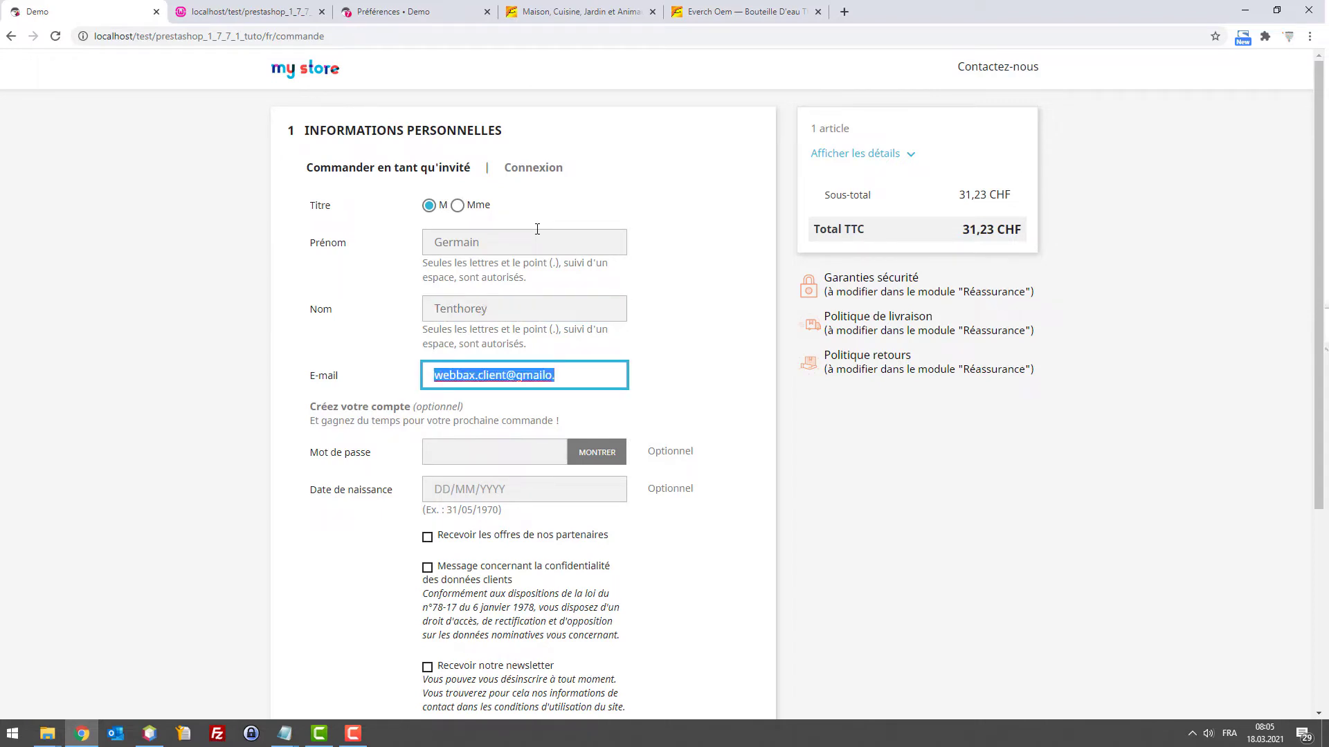
key("BackSpace")
key("ctrl+t")
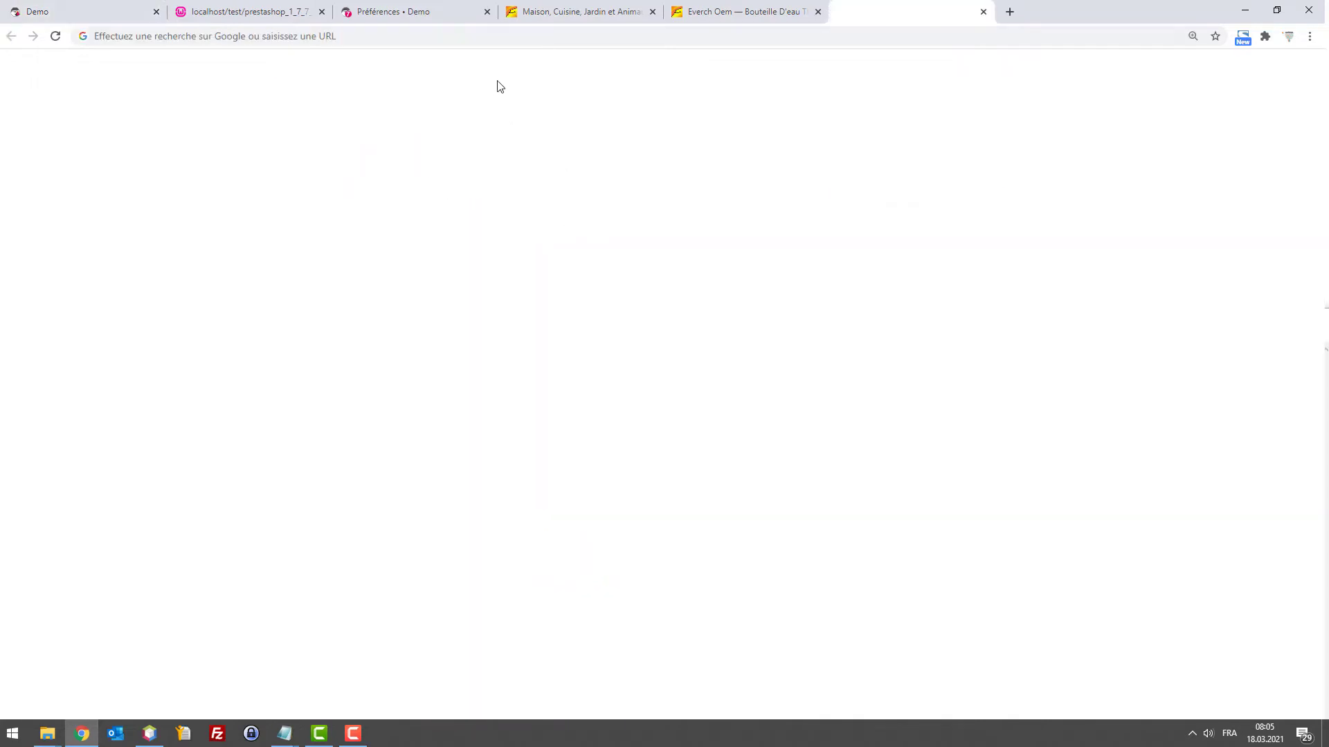
Search 'mail temporaire', open Mohmal, and copy a randomly generated temporary e-mail address
left_click(471, 38)
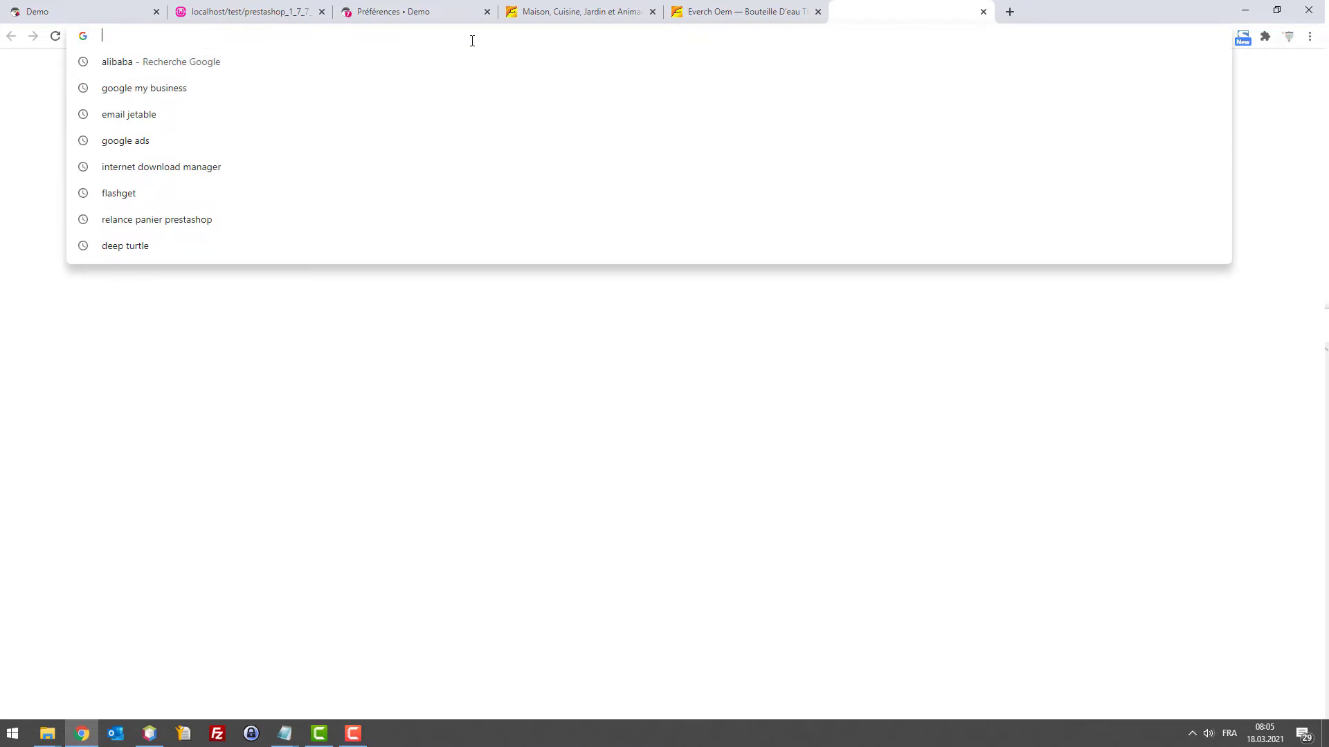
type("mail temporaire")
key("Return")
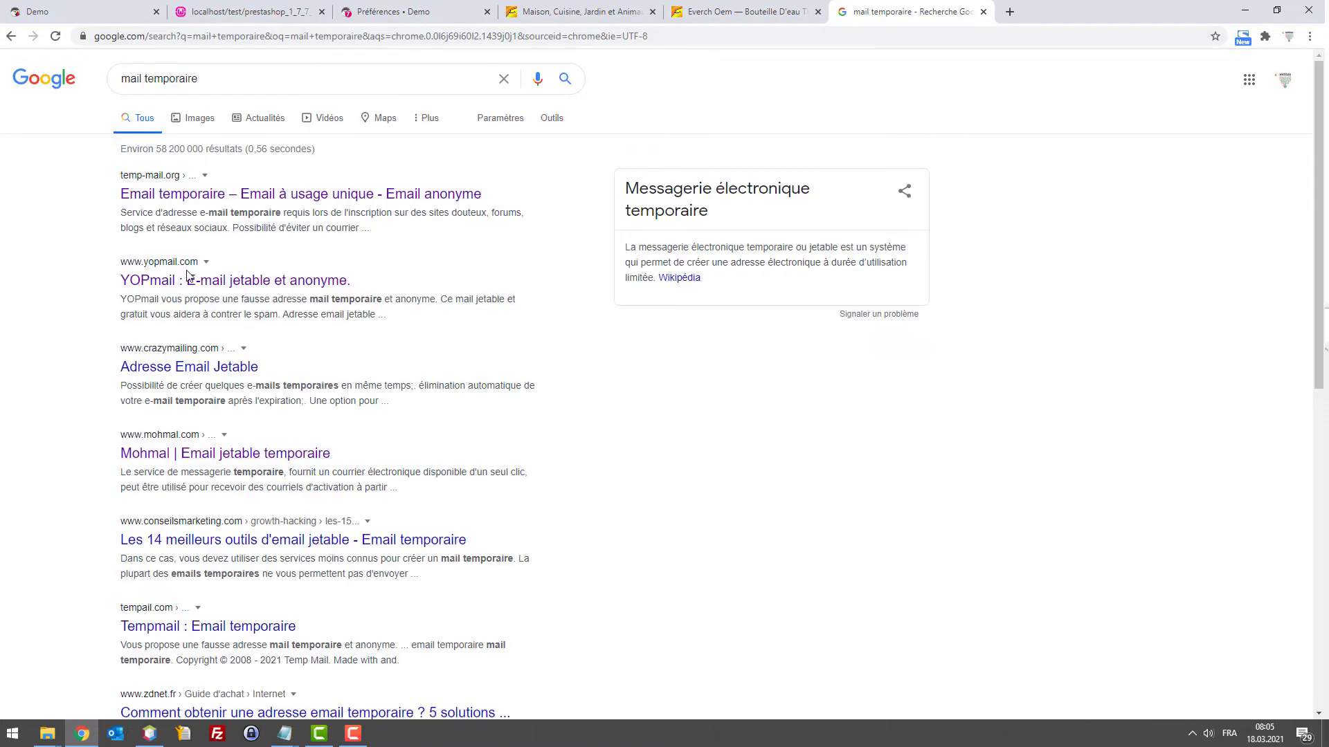
left_click(211, 459)
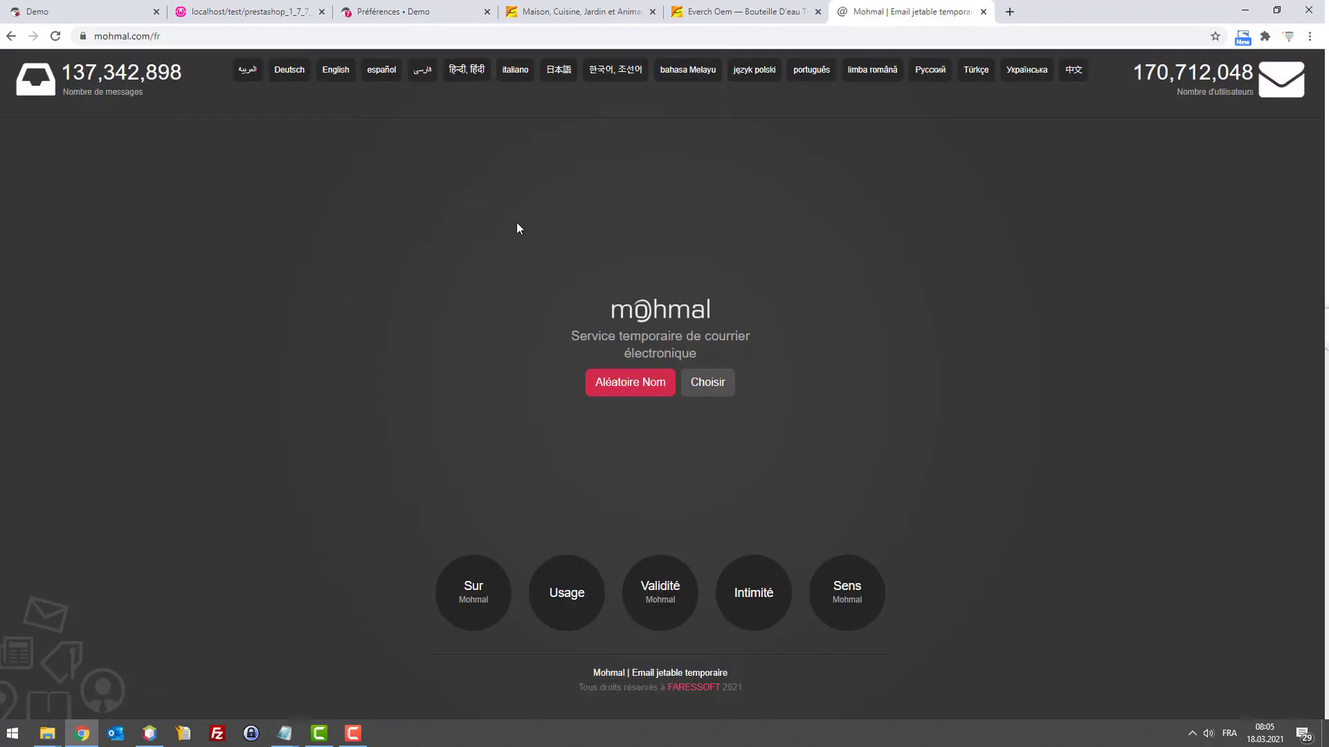
left_click(637, 385)
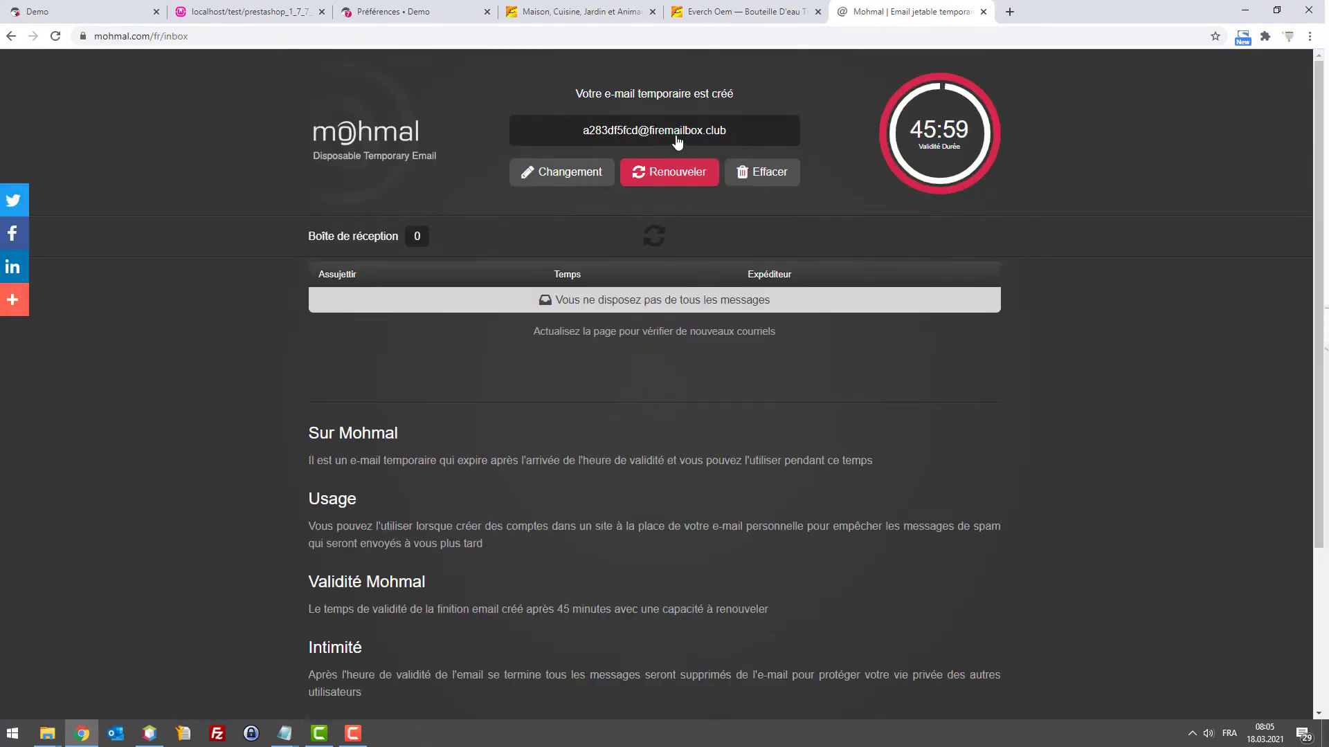
left_click(675, 141)
left_click(75, 11)
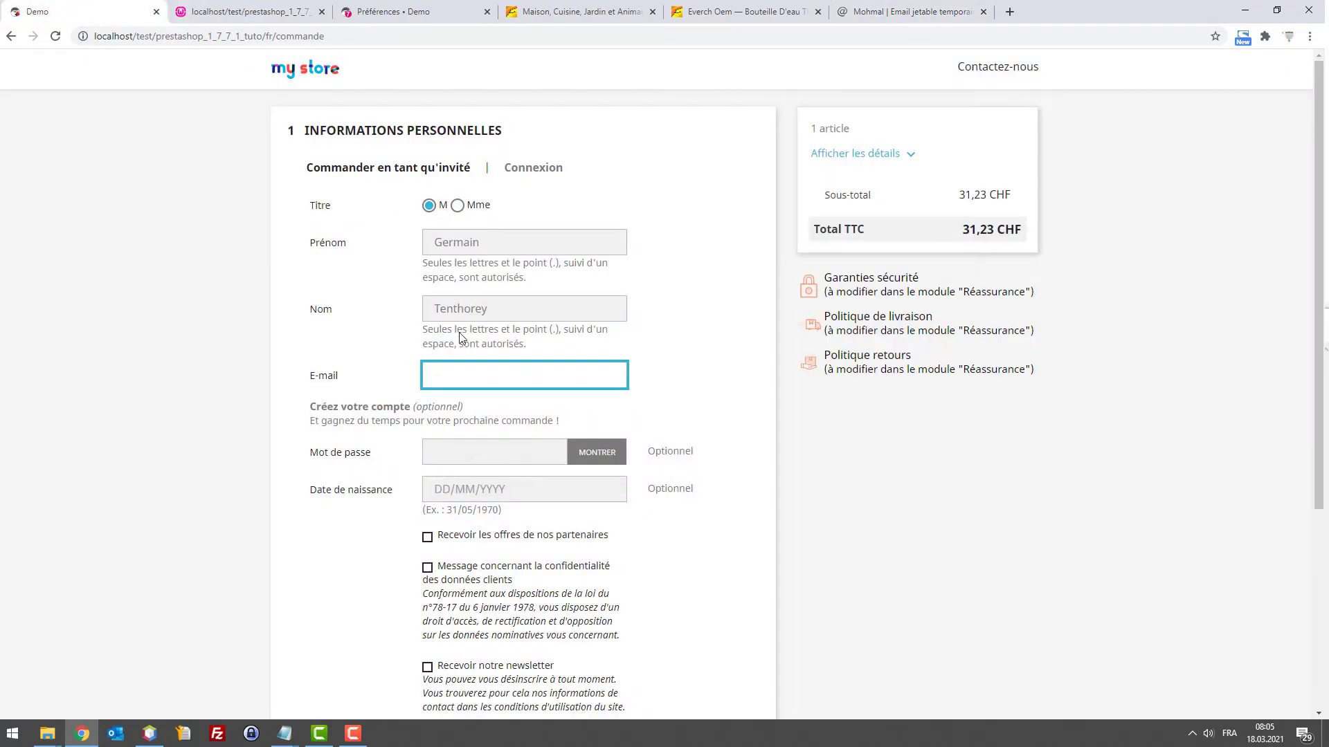
Enter the temporary e-mail and a password, accept terms and privacy, and continue to Adresses
key("ctrl+v")
scroll(502, 453, "down", 1)
left_click(479, 385)
type("a")
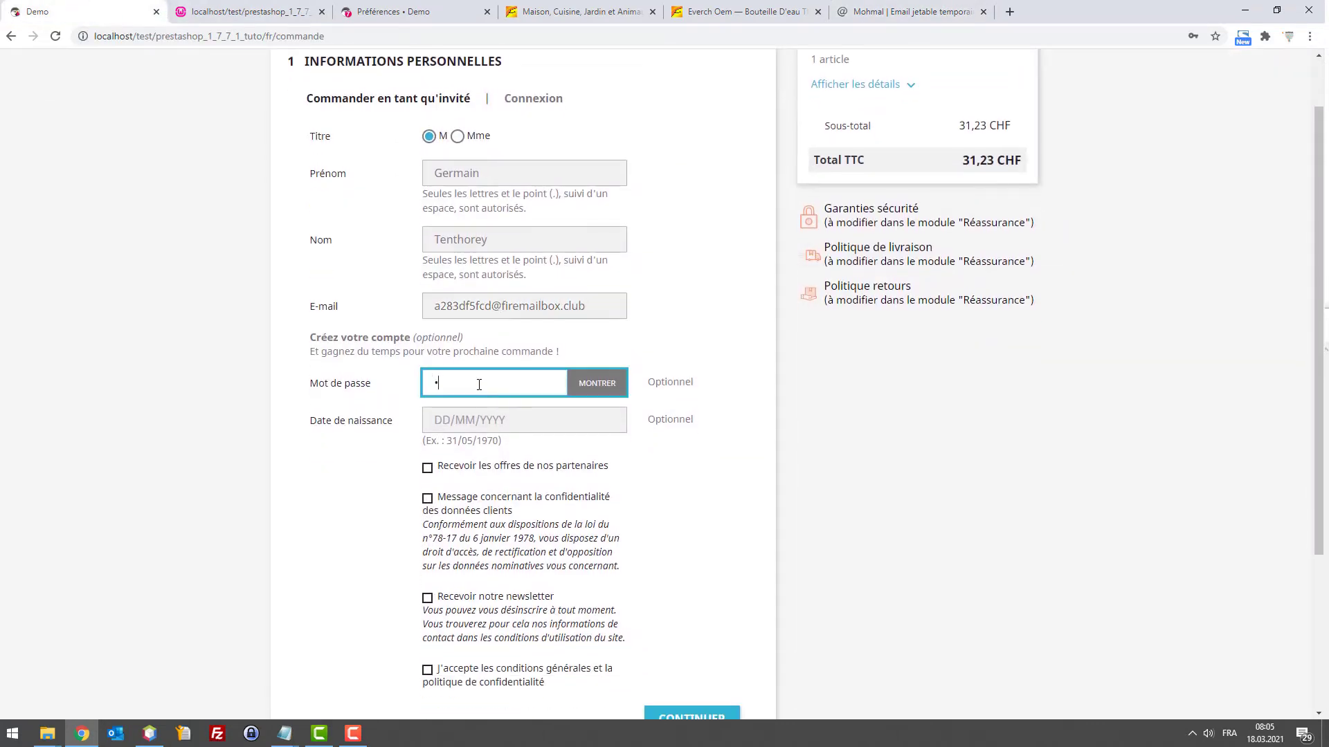
scroll(479, 384, "down", 3)
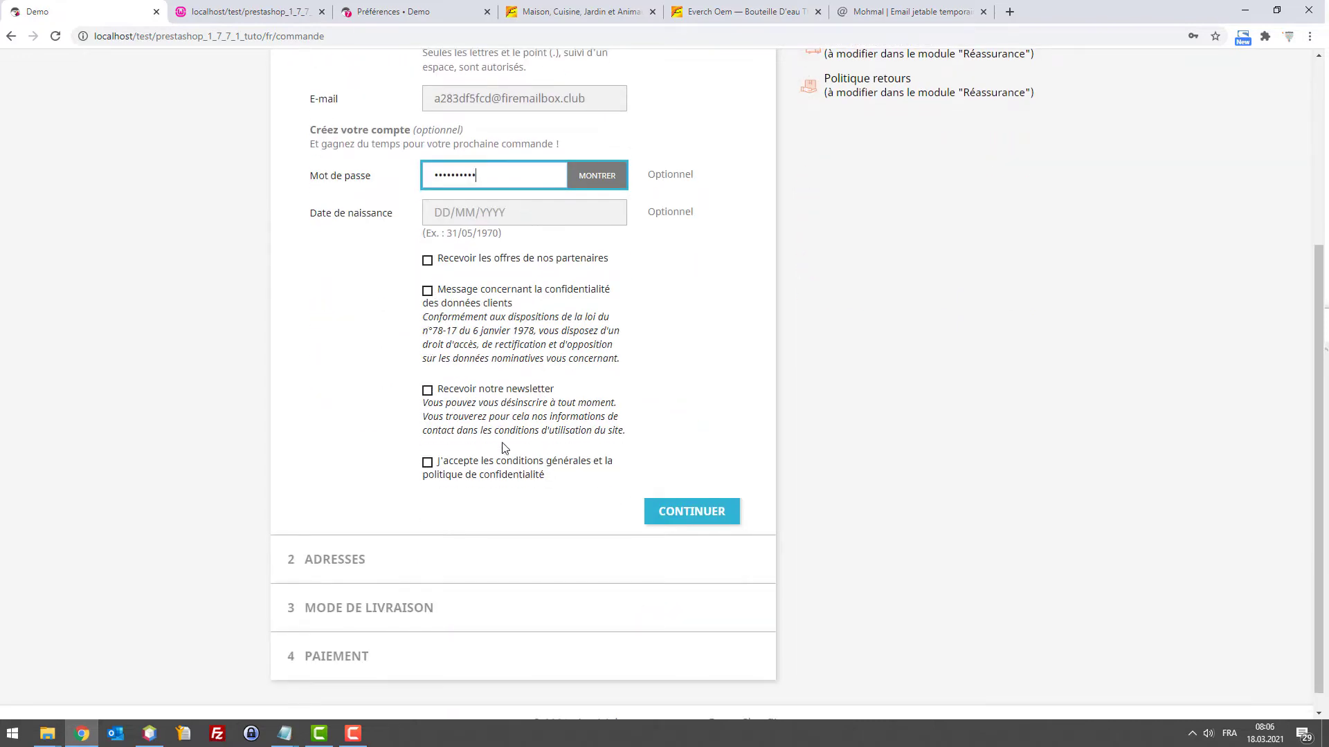
left_click(426, 463)
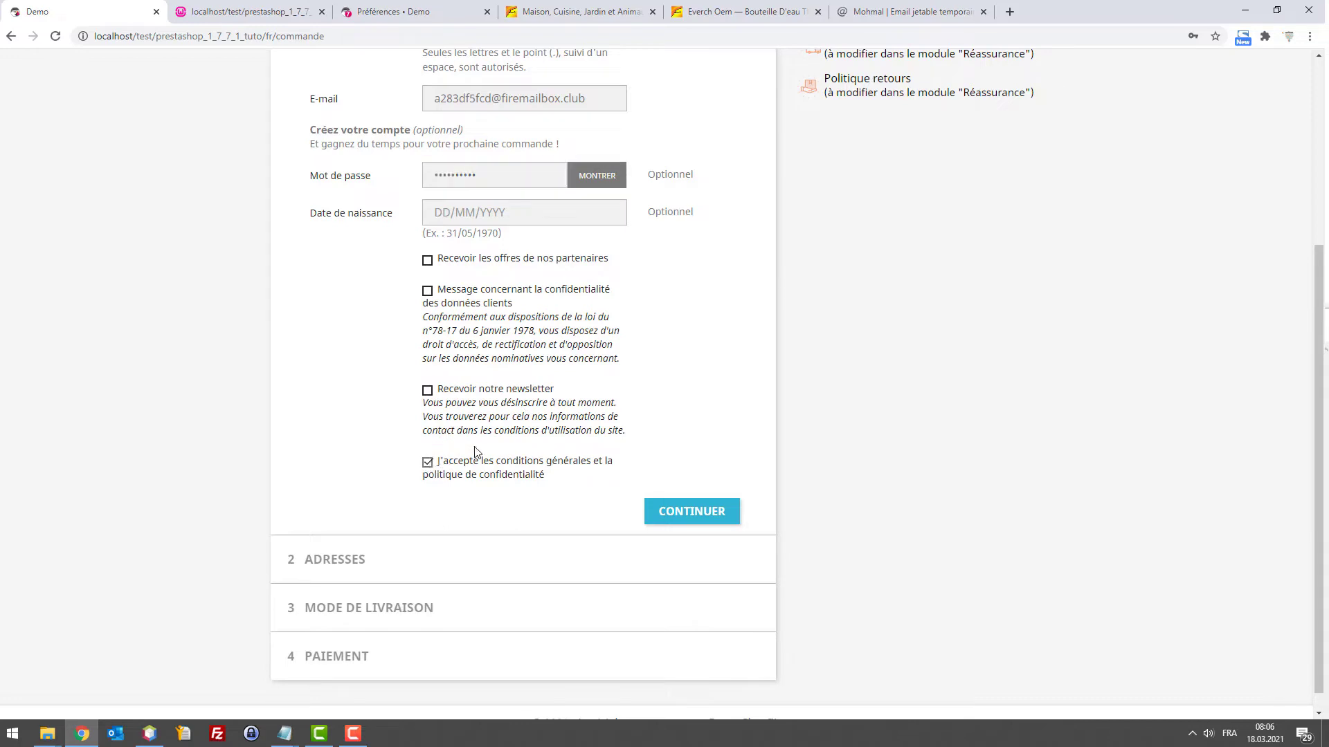
left_click(427, 291)
left_click(688, 512)
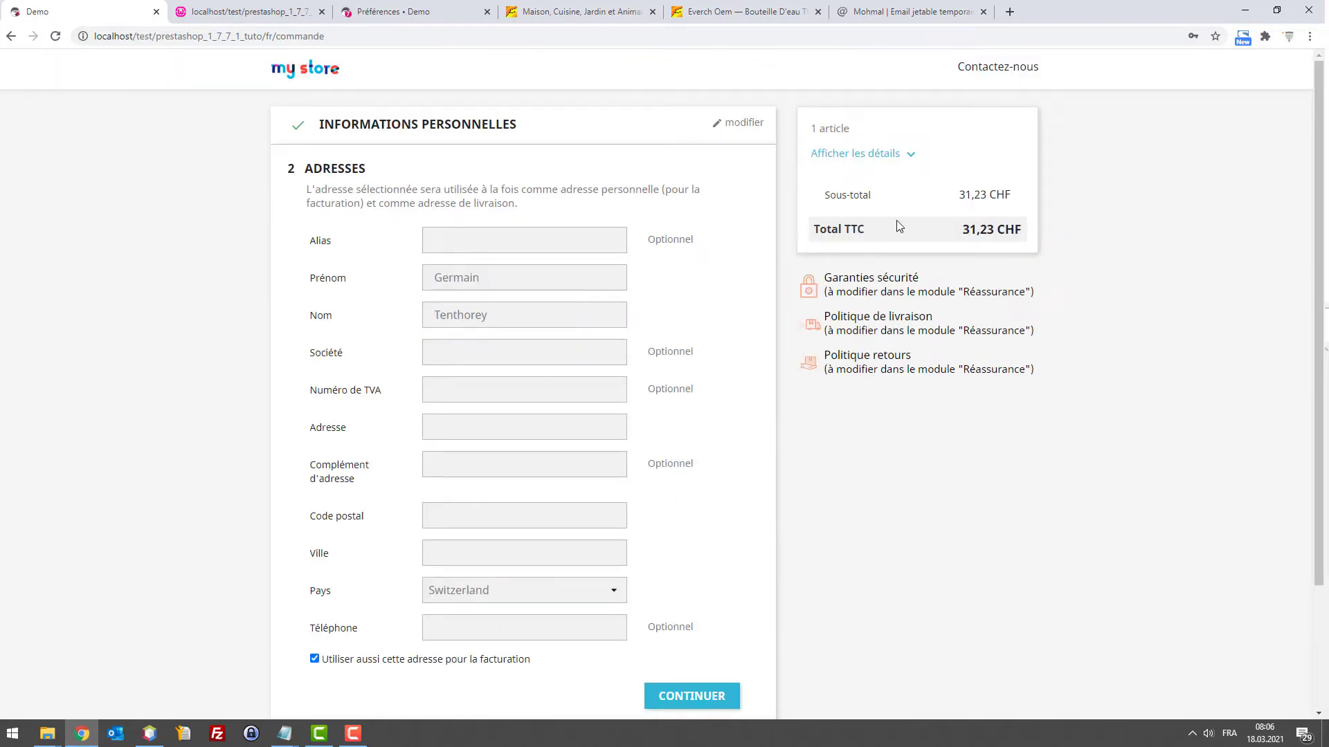
left_click(243, 9)
Reload supercart.php to print the 'Votre panier semble dormir ;)' reminder, then return to the $from code
key("F5")
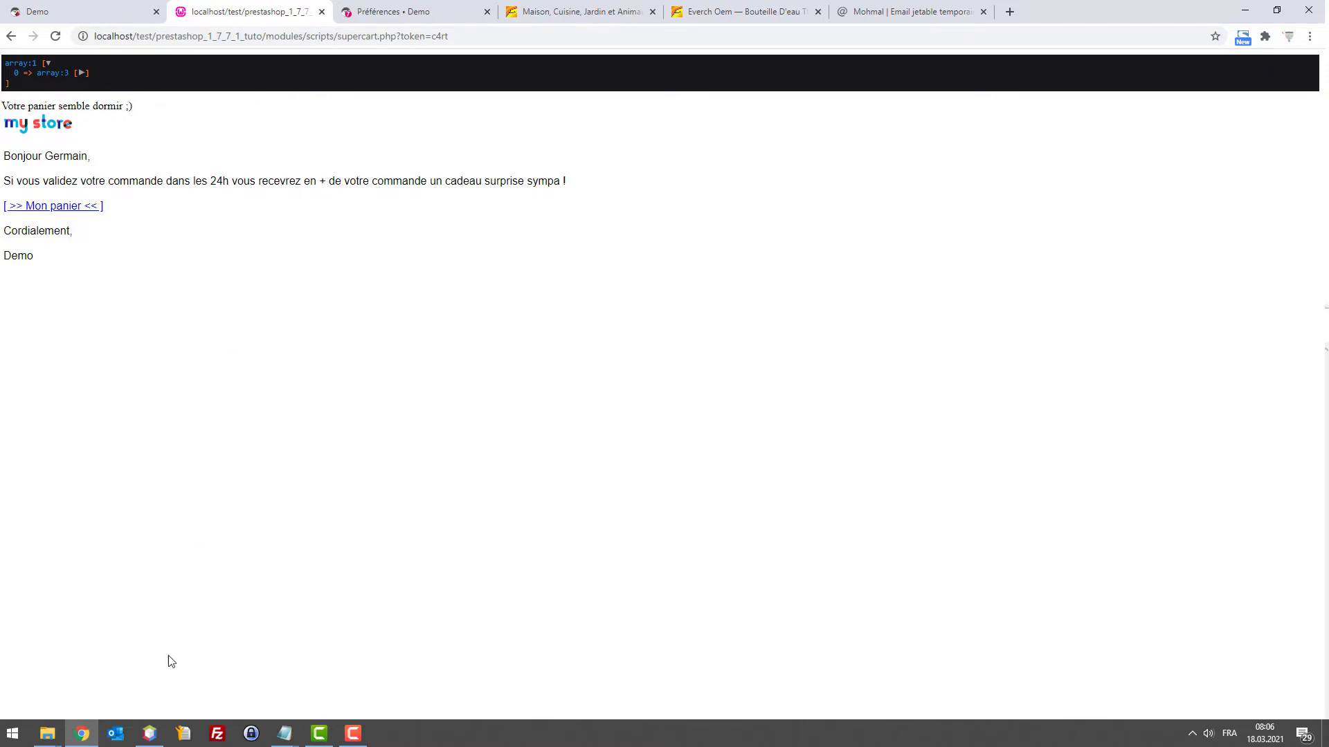
left_click(150, 733)
left_click(313, 165)
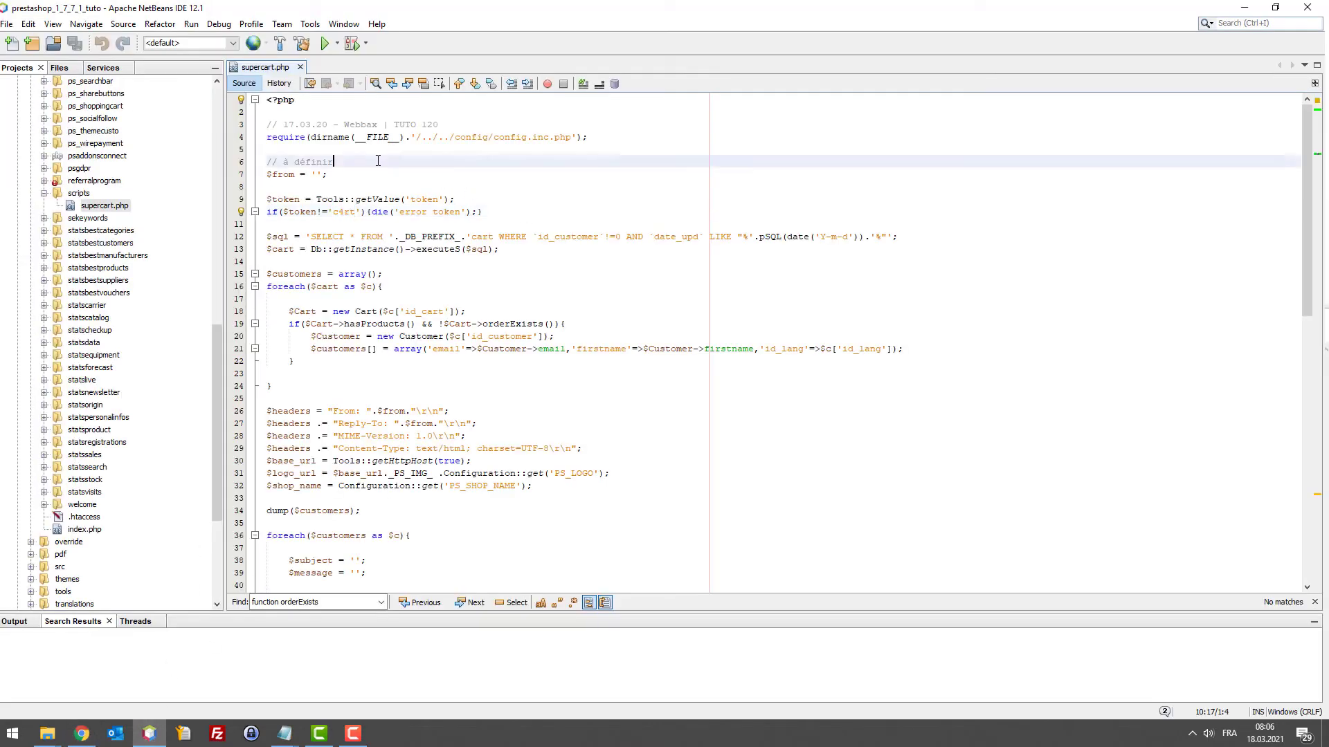
left_click(315, 175)
left_click_drag(387, 175, 270, 179)
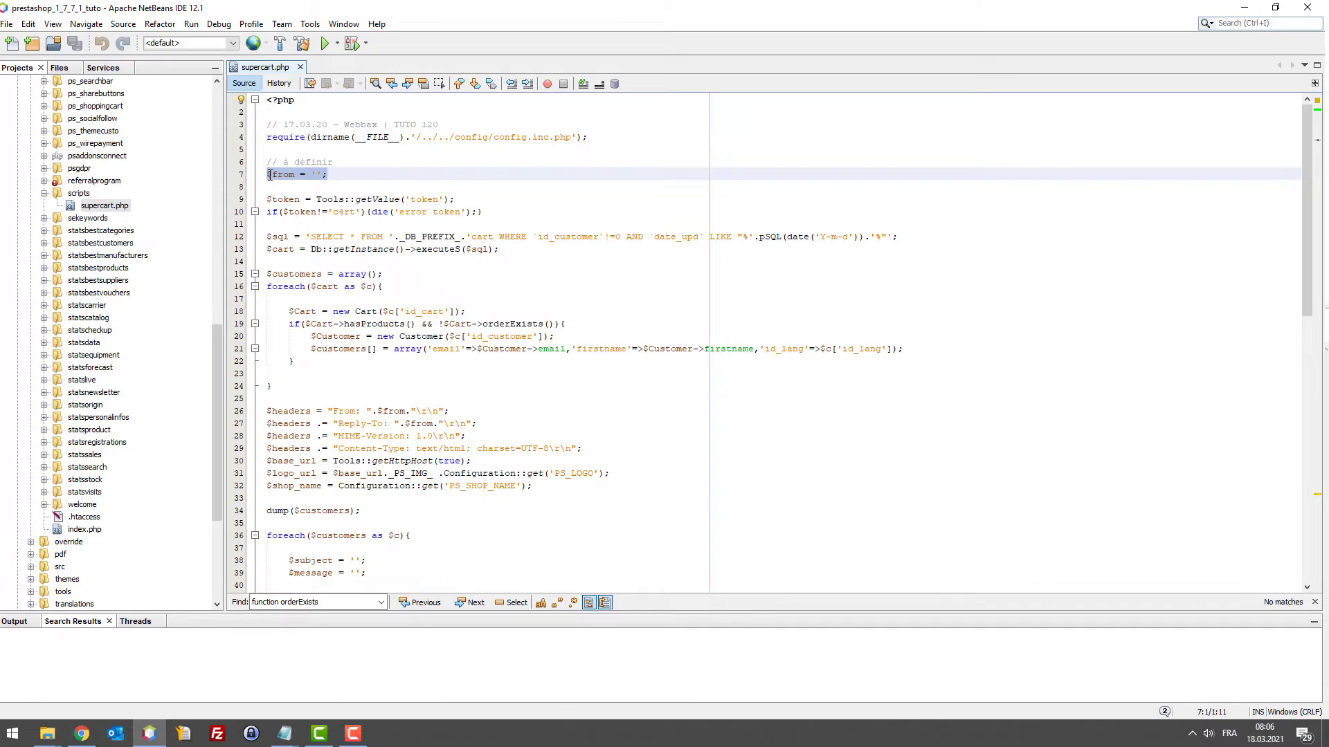
left_click(383, 179)
left_click_drag(383, 180, 267, 174)
left_click(328, 173)
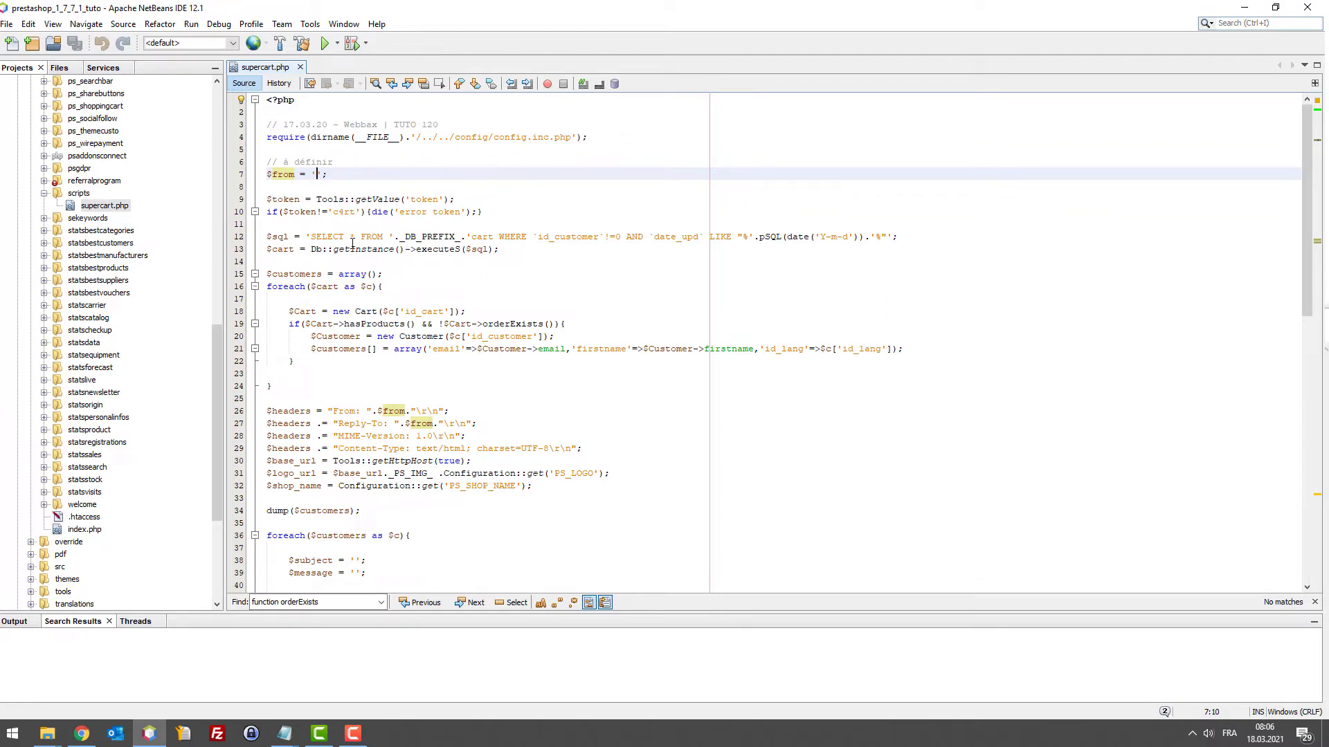
left_click_drag(270, 237, 587, 237)
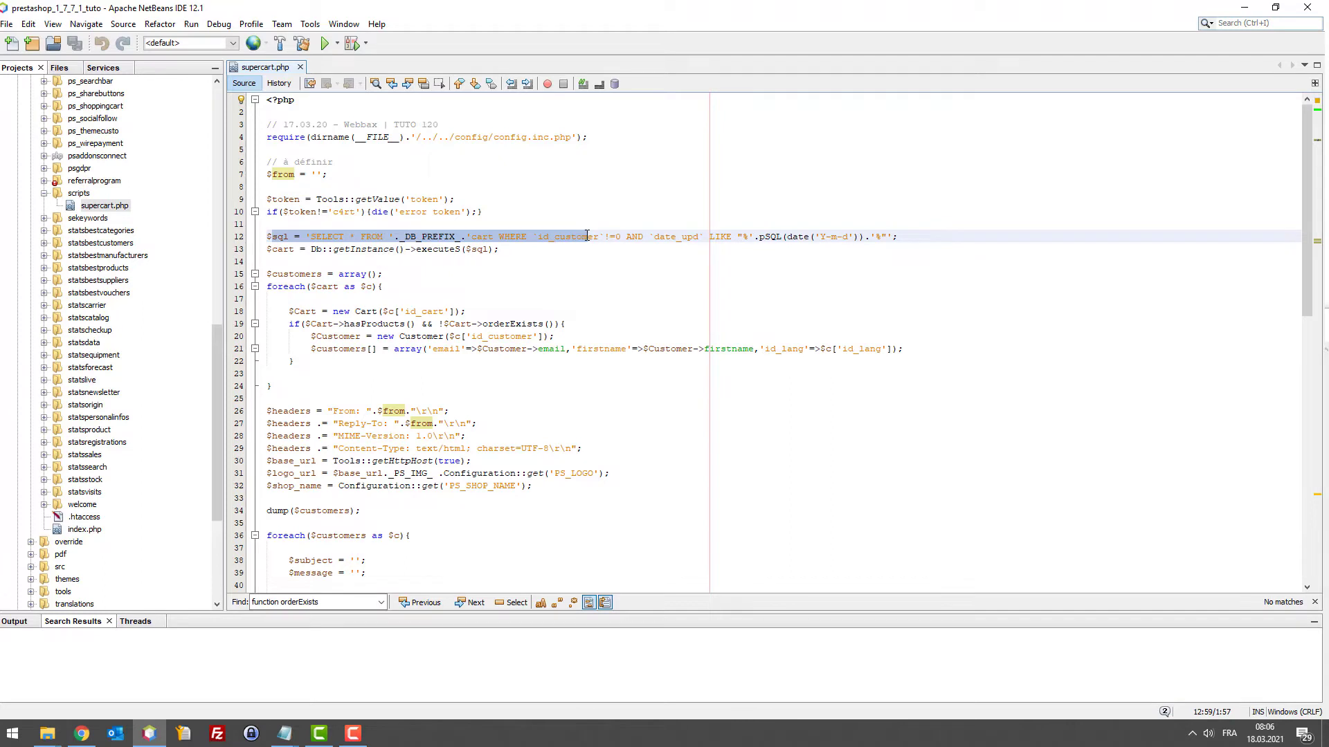
left_click_drag(601, 233, 909, 234)
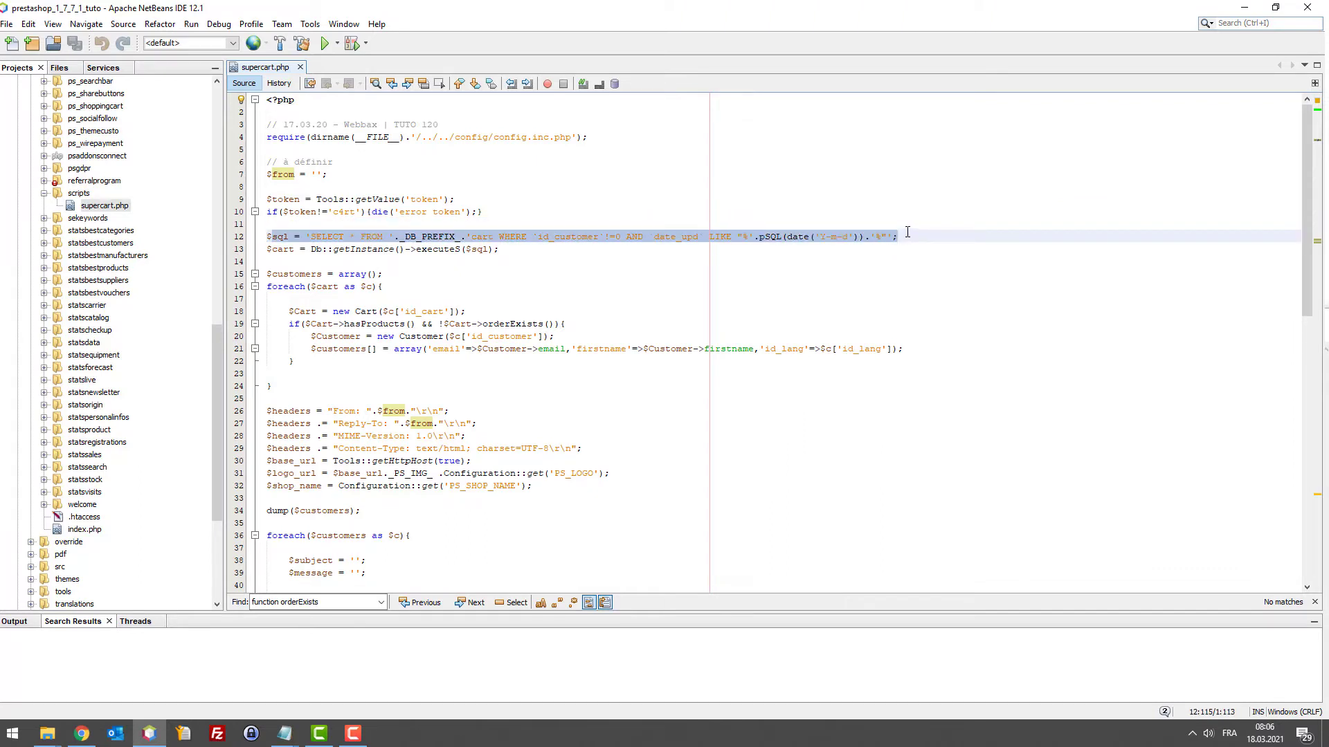
left_click_drag(906, 230, 903, 236)
left_click(797, 237)
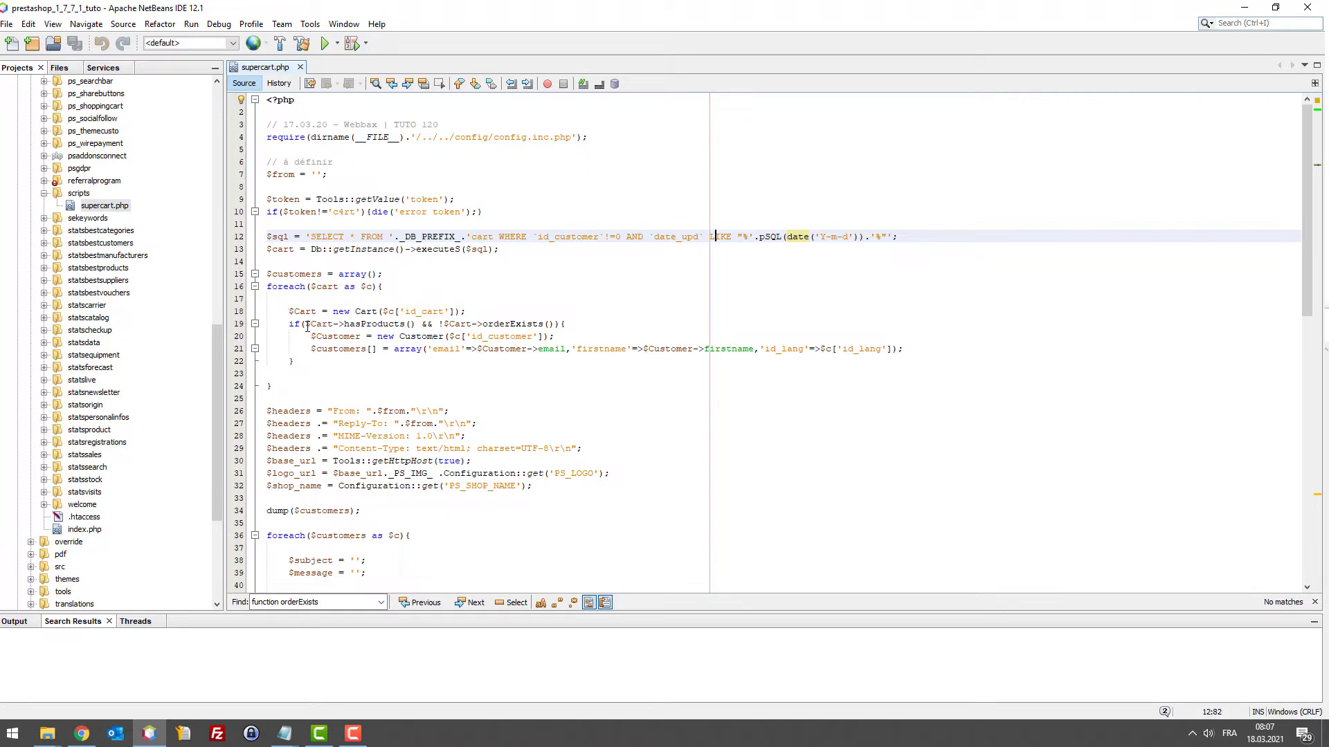
left_click_drag(311, 324, 417, 324)
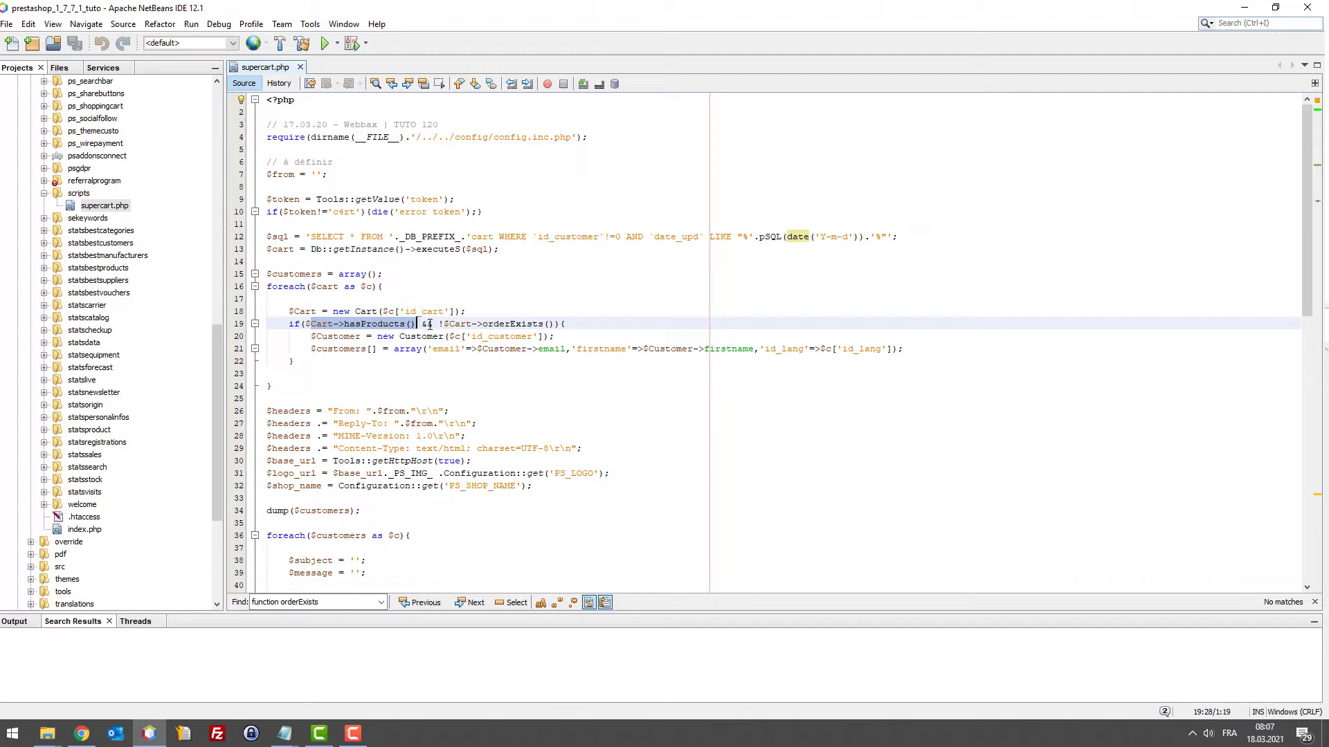
left_click_drag(438, 324, 556, 324)
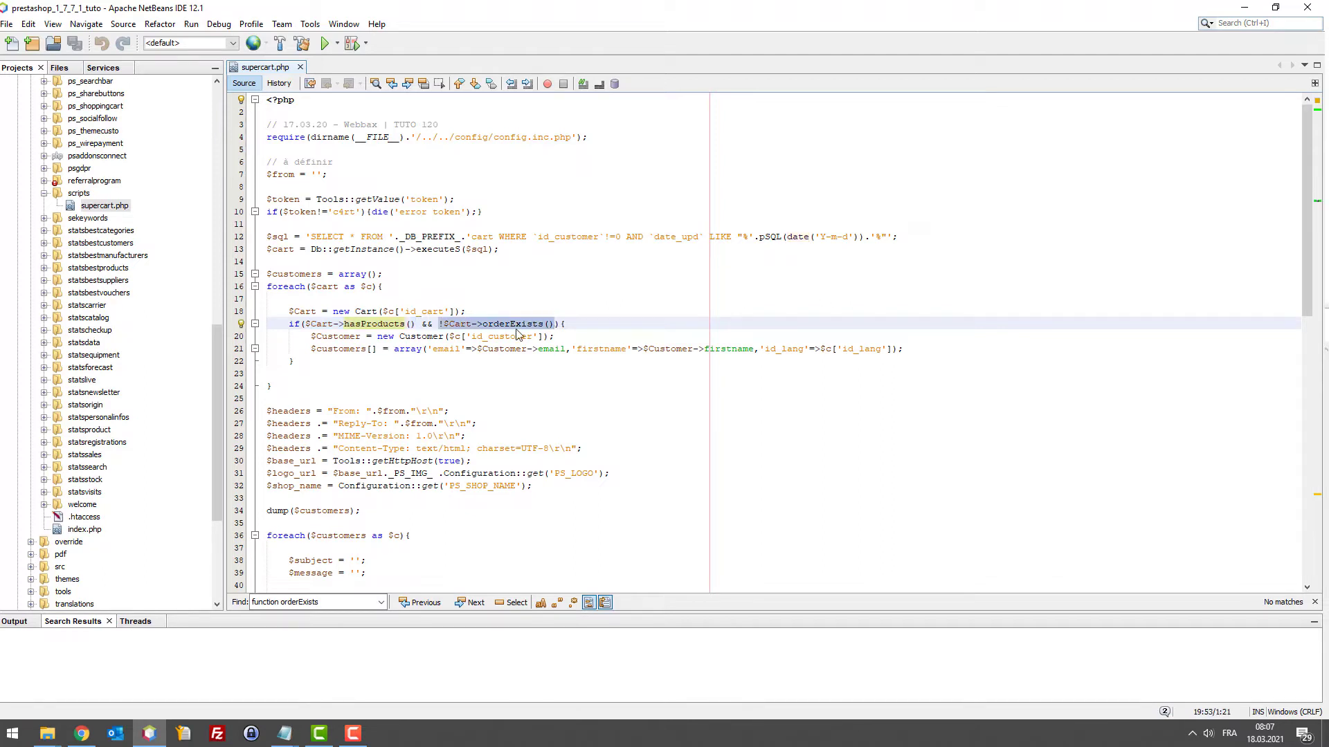
left_click_drag(311, 337, 632, 349)
left_click(317, 287)
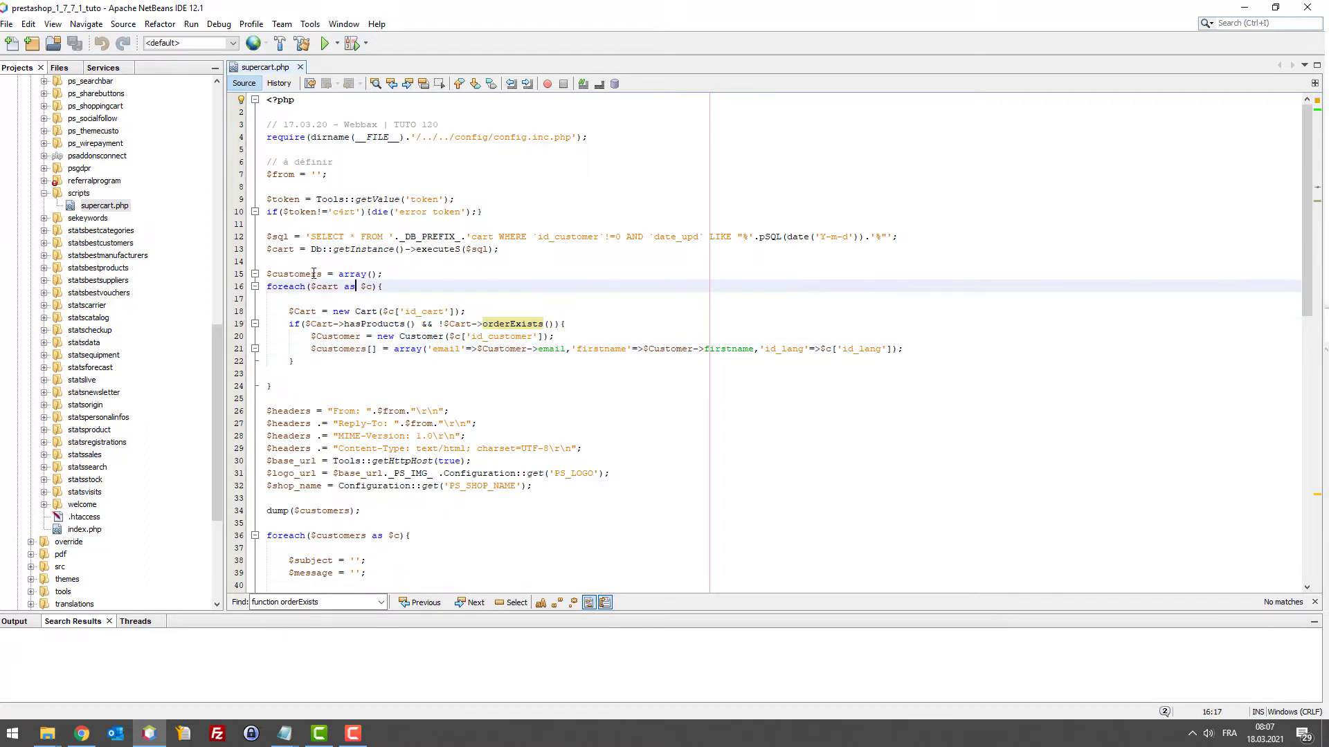
left_click_drag(318, 275, 284, 274)
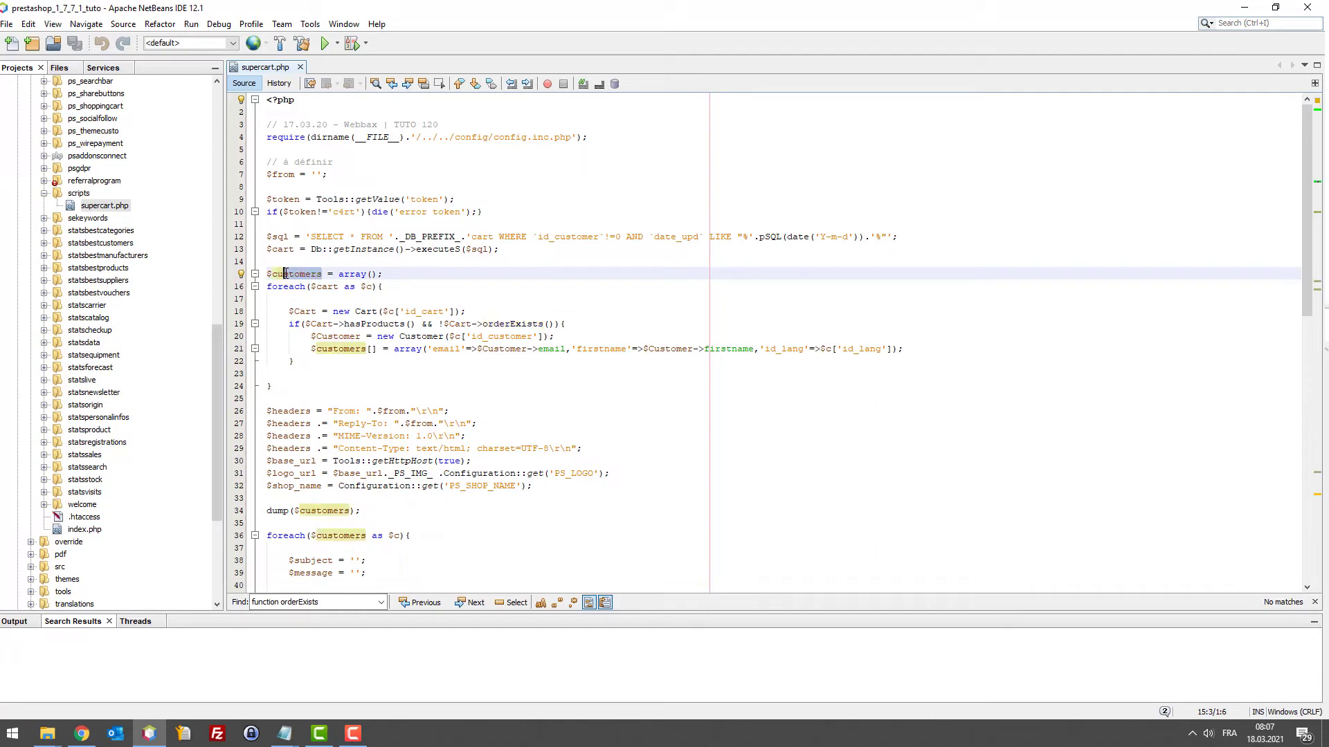
left_click(336, 348)
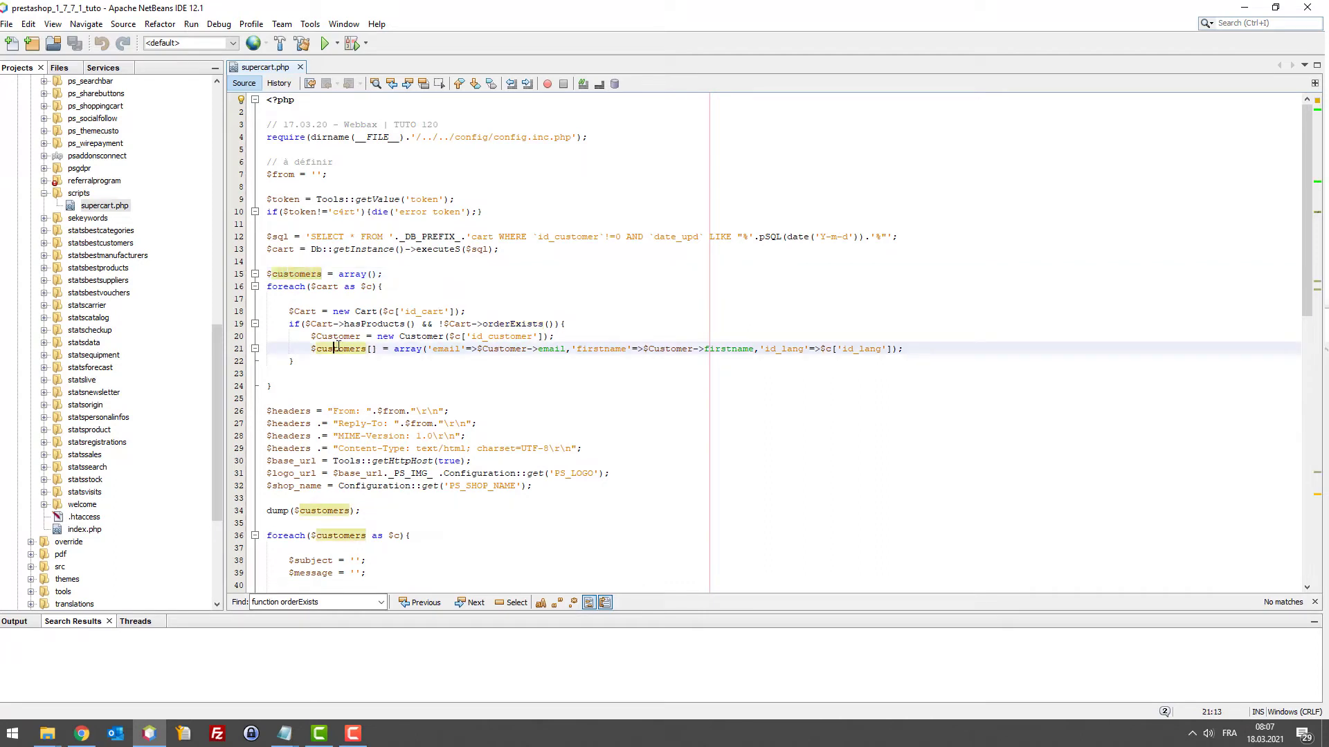
double_click(446, 349)
double_click(604, 349)
double_click(450, 349)
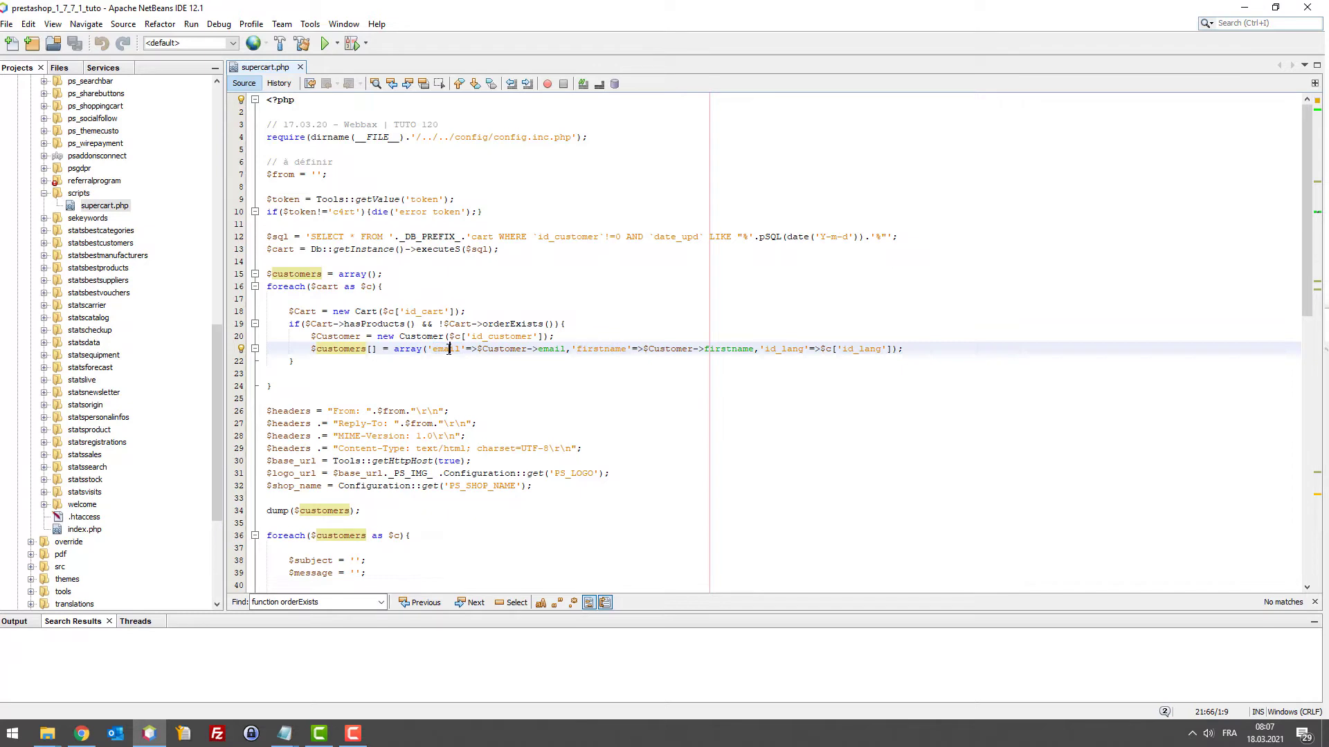
double_click(788, 349)
scroll(789, 350, "down", 2)
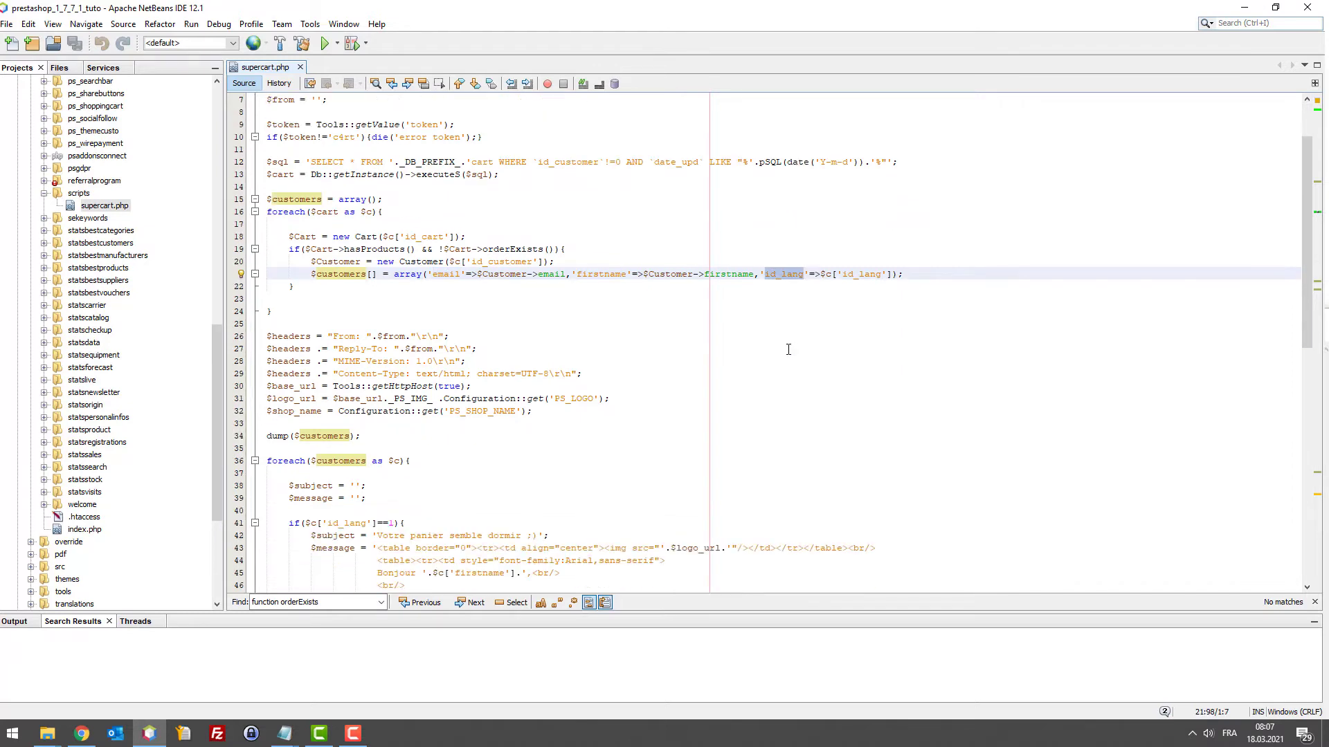
scroll(773, 341, "down", 2)
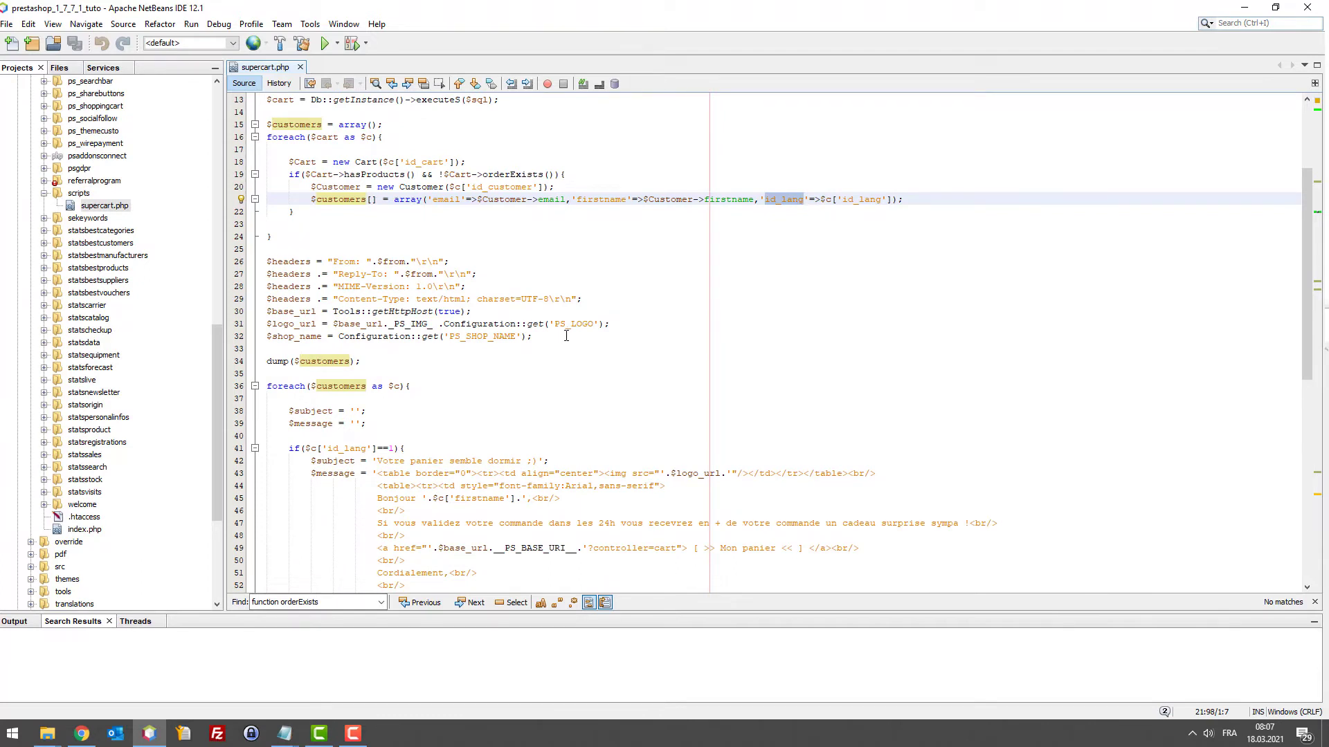
left_click_drag(565, 347, 485, 263)
left_click(618, 304)
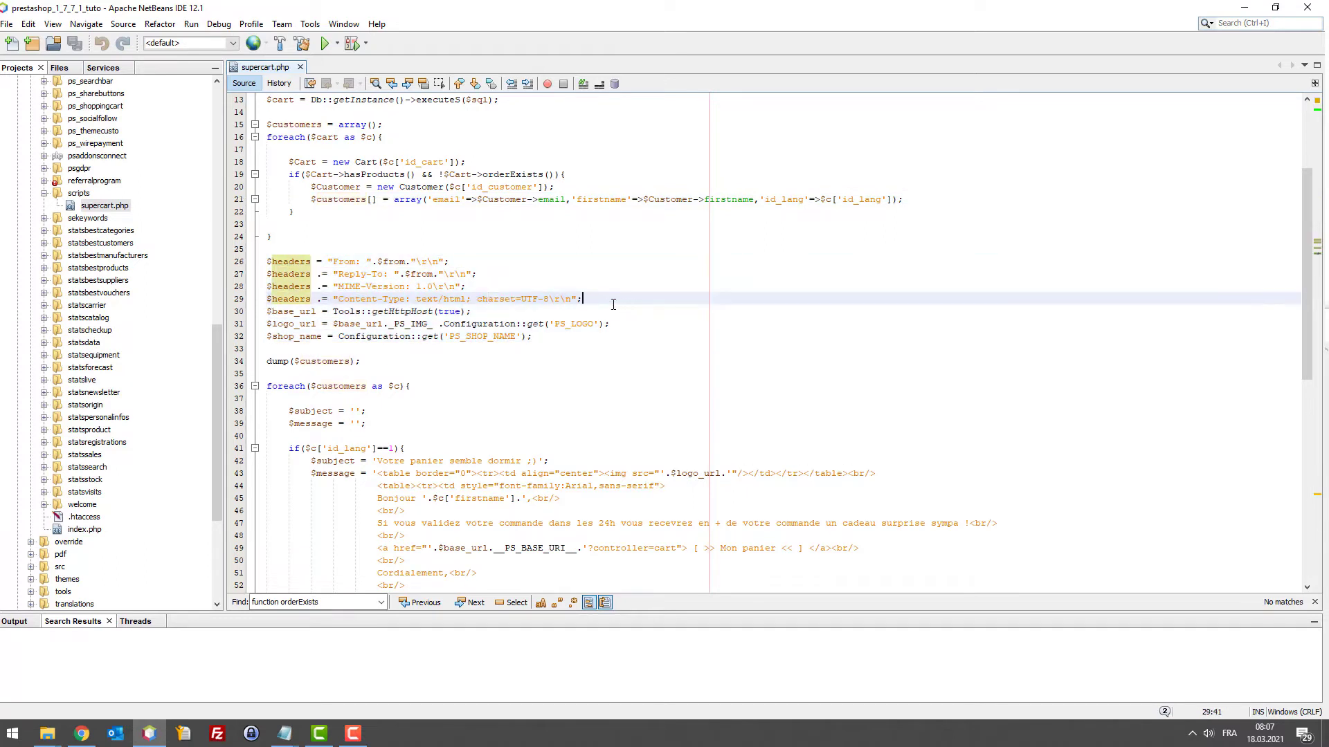
key("shift+Up")
key("shift+Up")
key("shift+Up")
key("shift+Home")
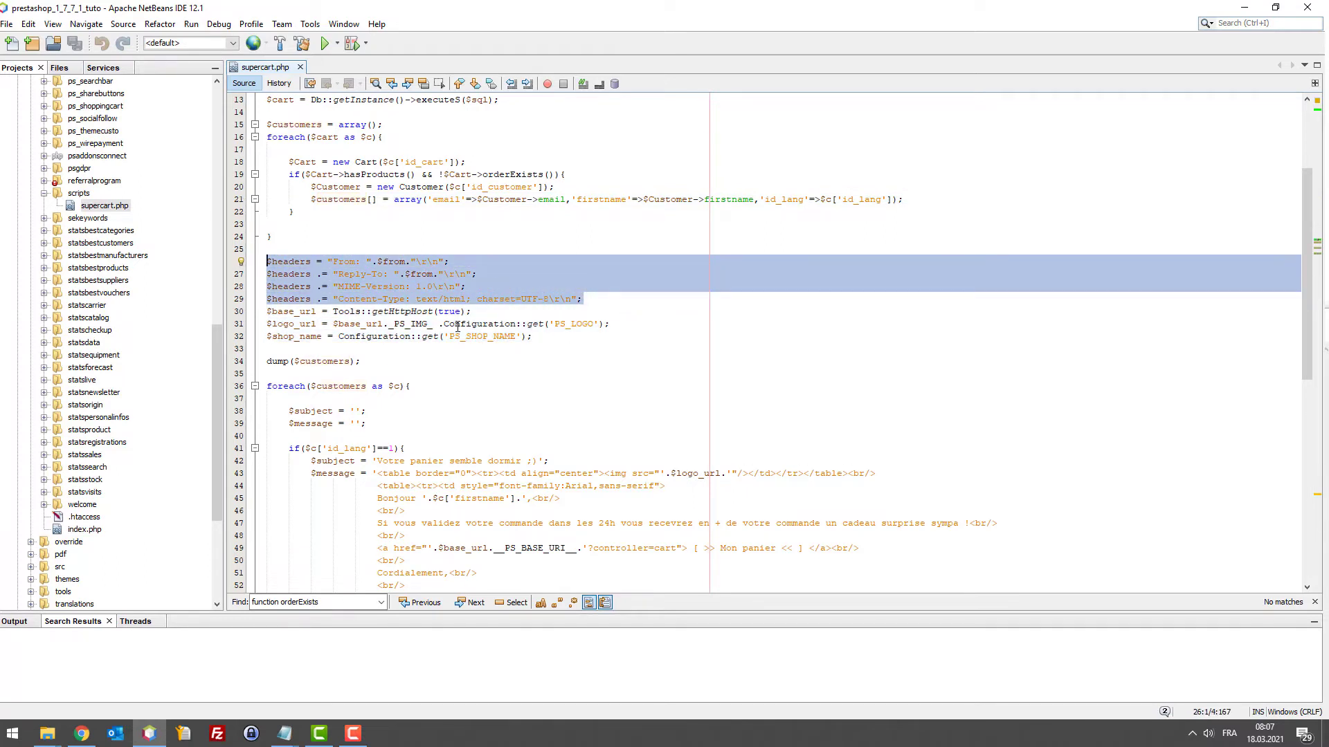
left_click_drag(472, 311, 268, 312)
left_click_drag(610, 324, 444, 324)
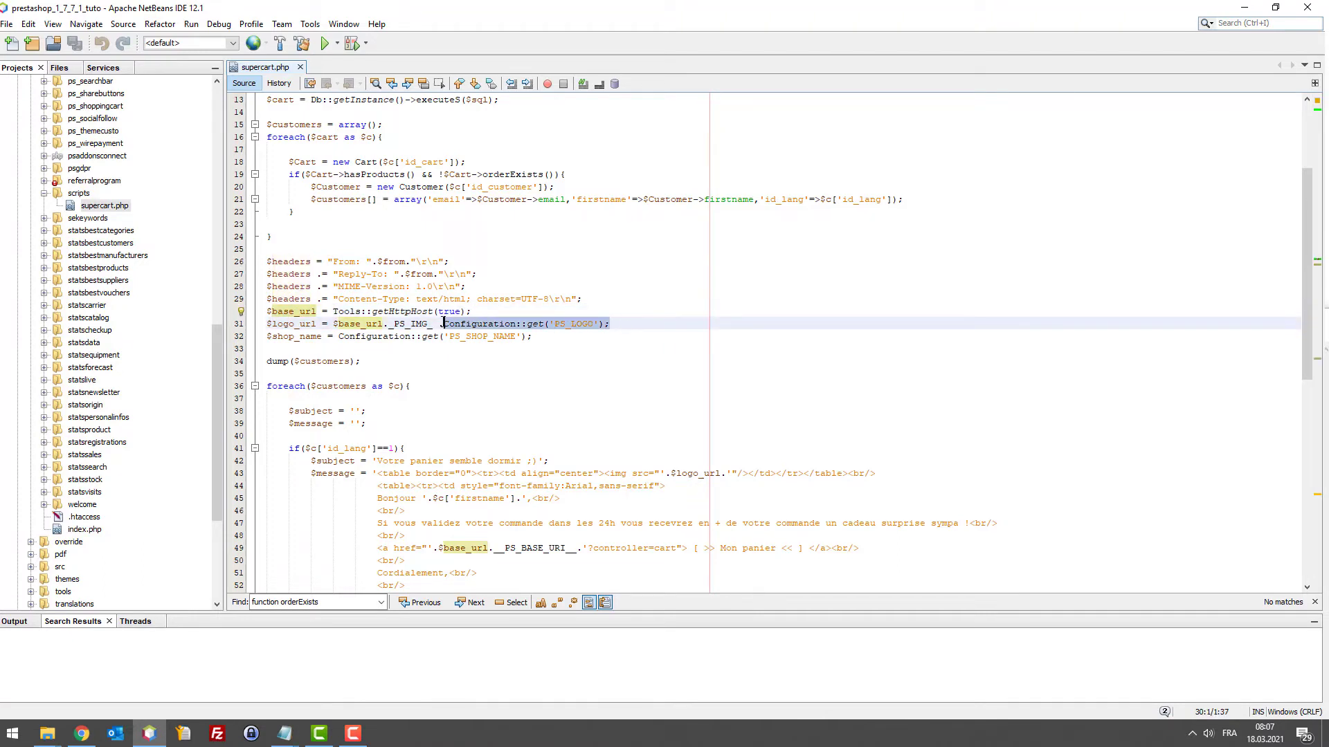
left_click(471, 311)
left_click_drag(609, 324, 268, 311)
triple_click(265, 337)
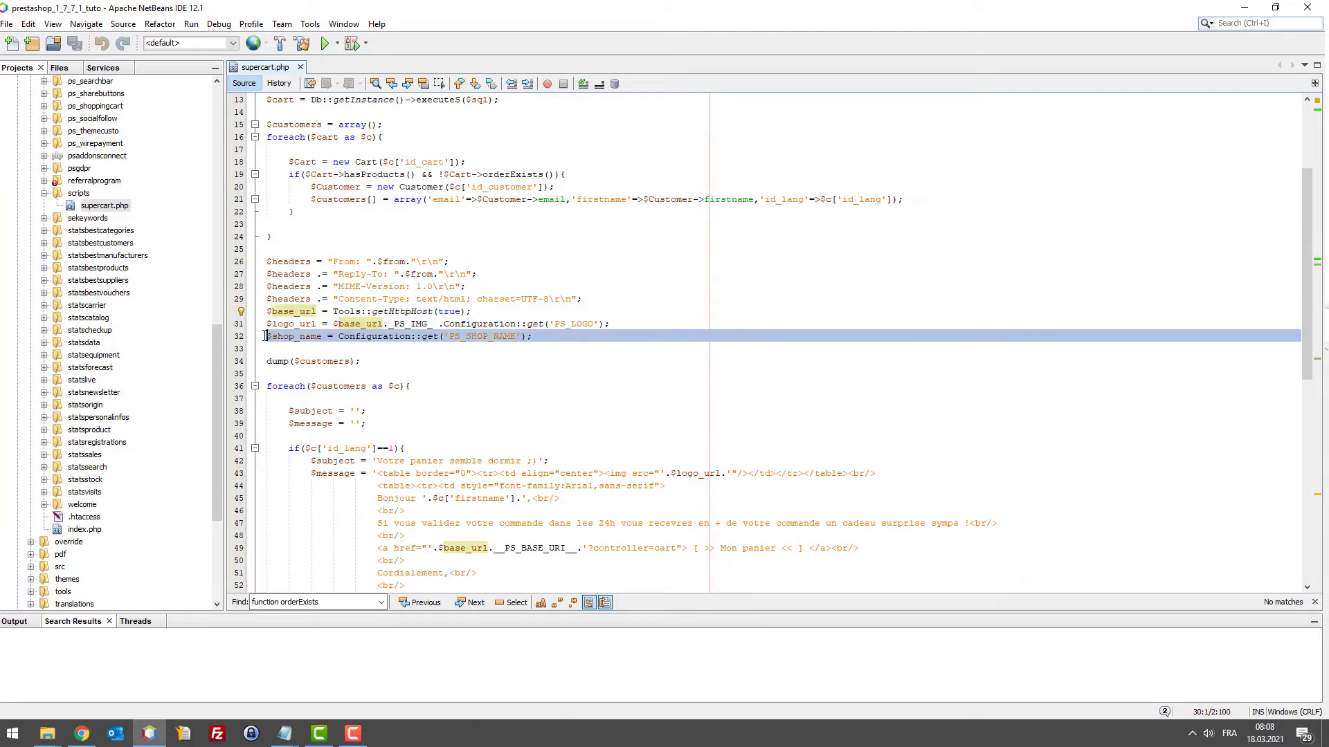
scroll(384, 365, "down", 2)
scroll(374, 334, "down", 1)
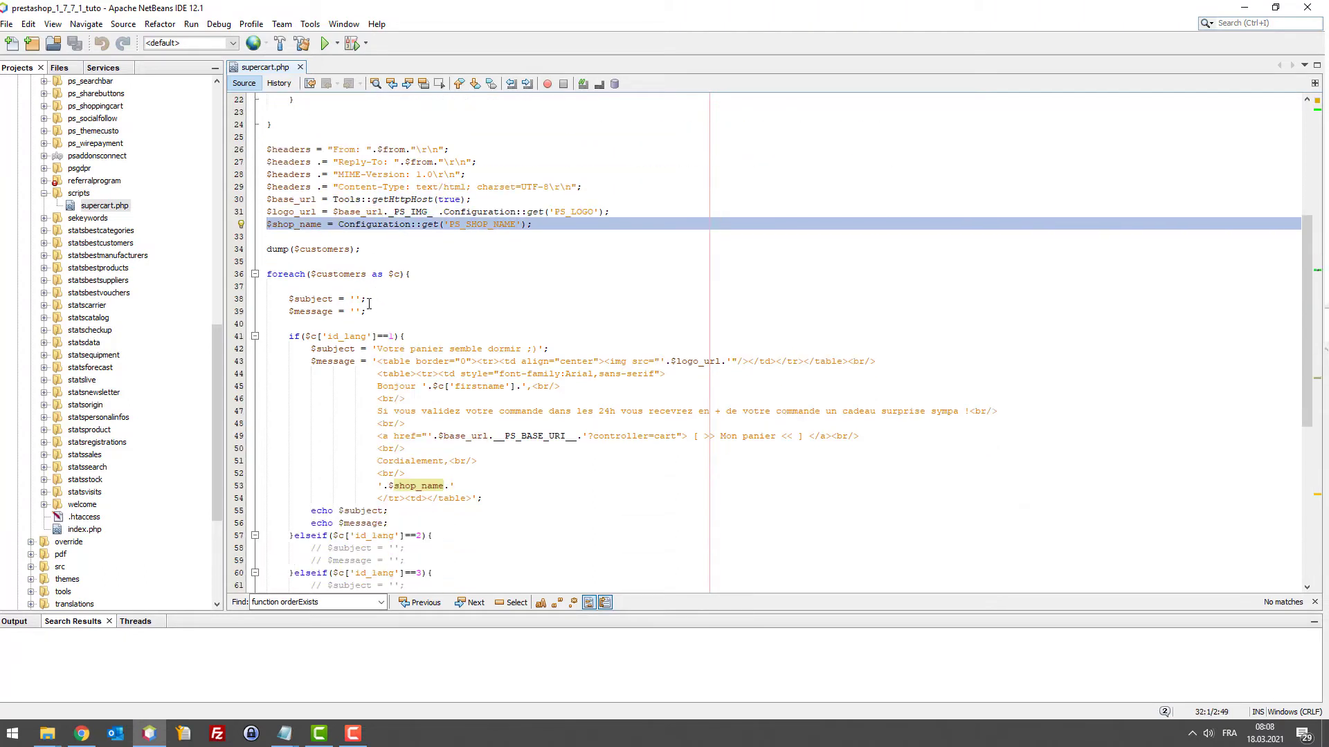
triple_click(438, 271)
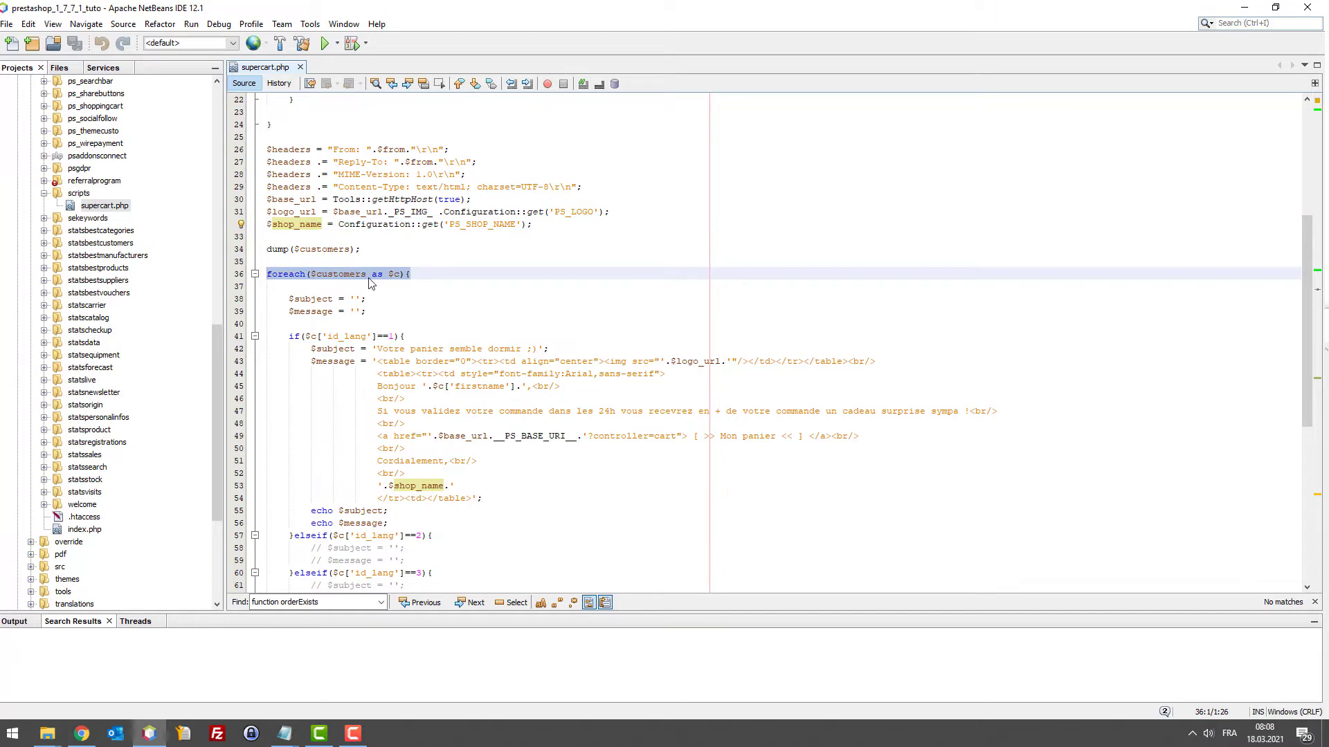
left_click(425, 284)
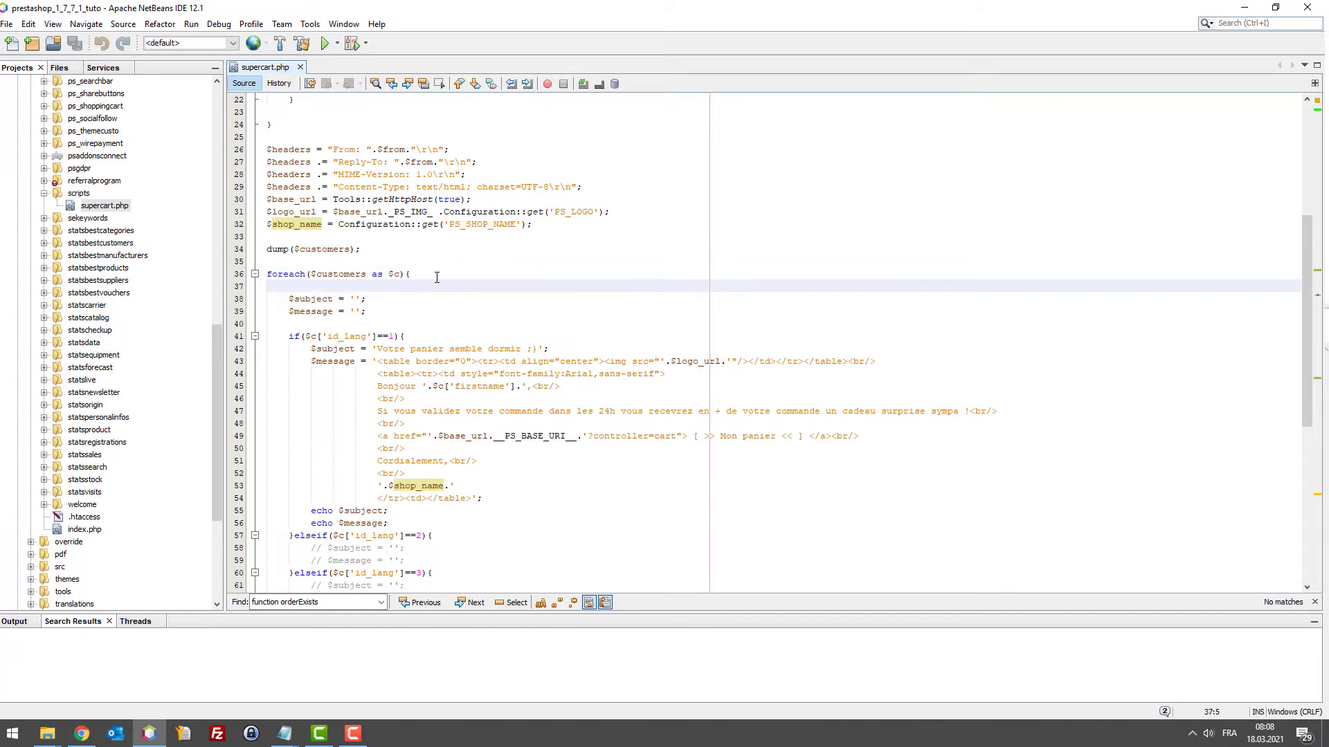
left_click(407, 275)
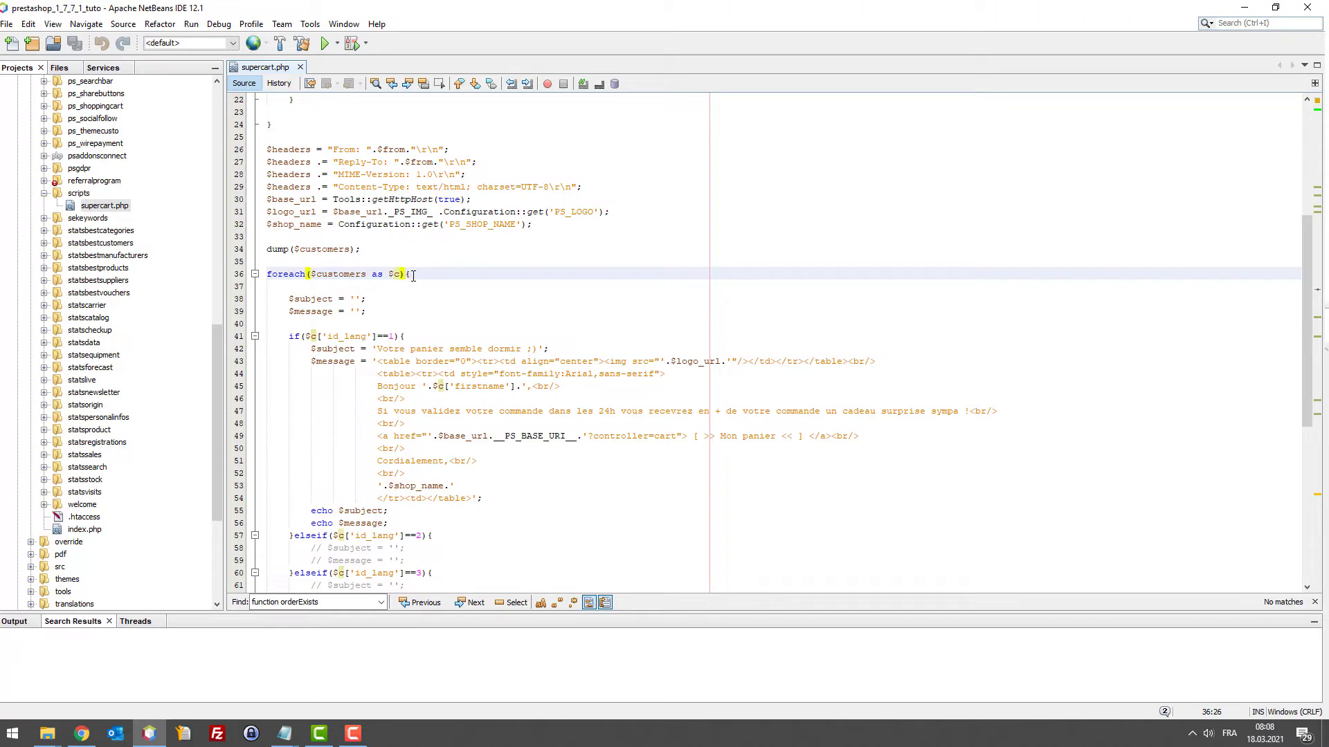
double_click(302, 303)
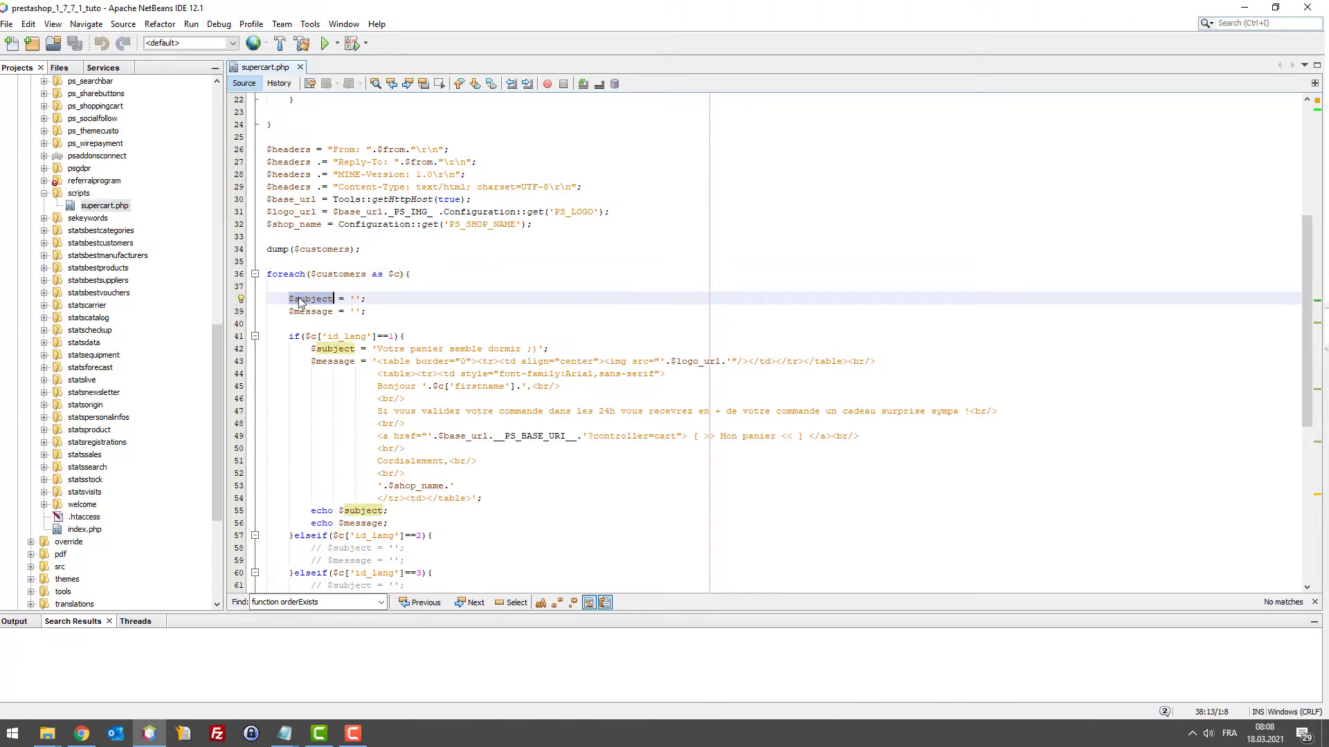
key("Down")
key("Home")
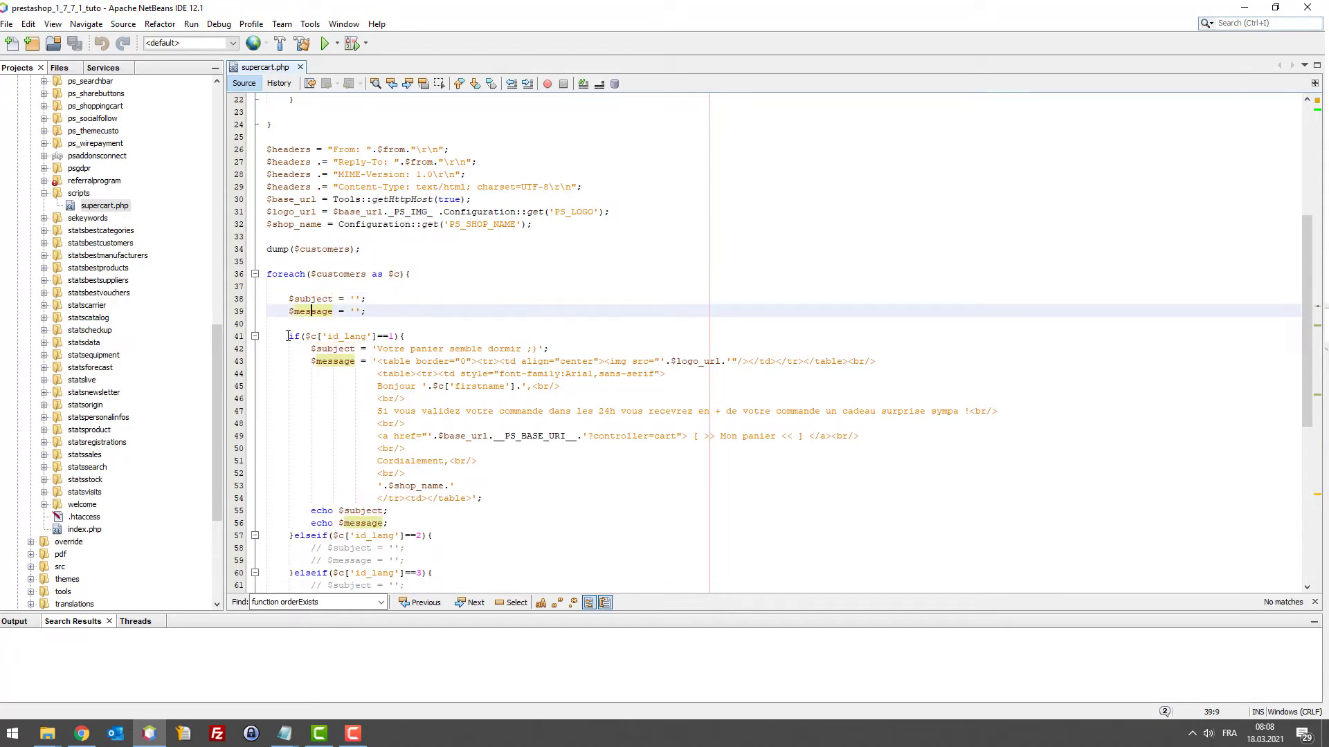
left_click_drag(288, 336, 407, 337)
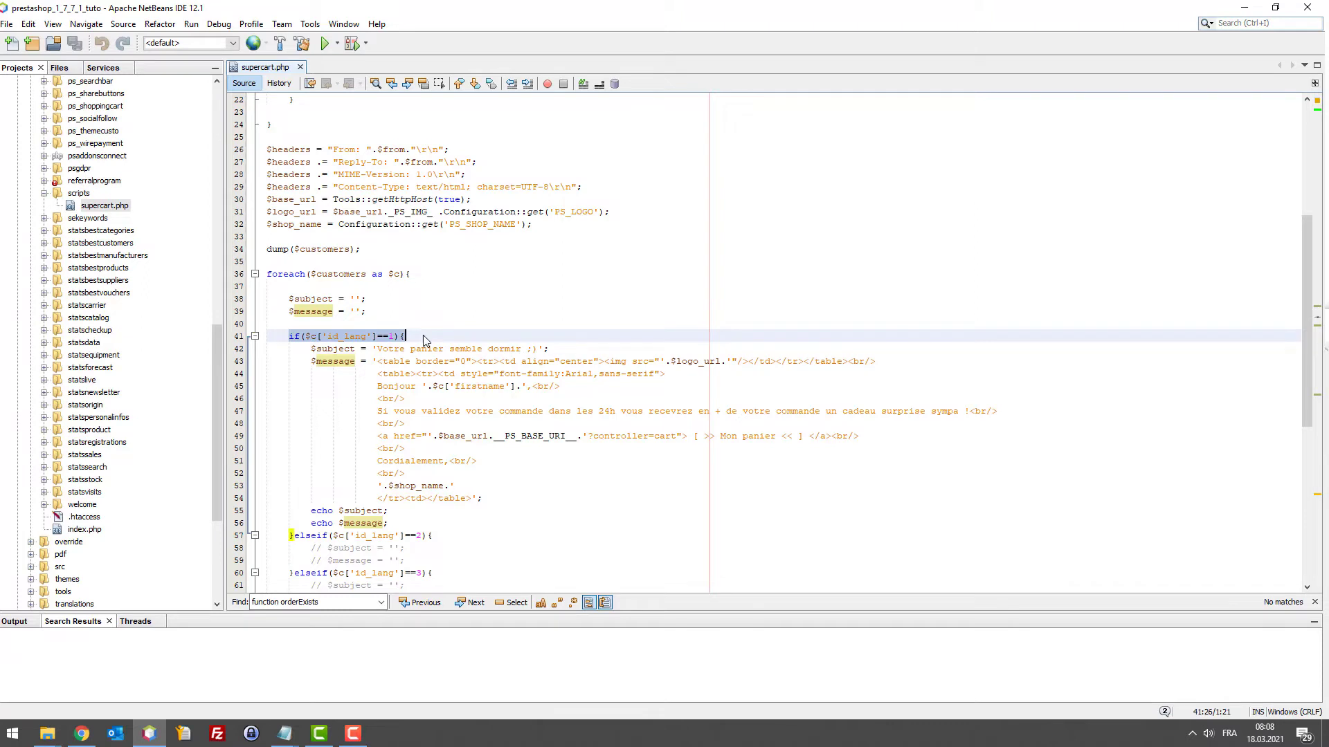
left_click(339, 336)
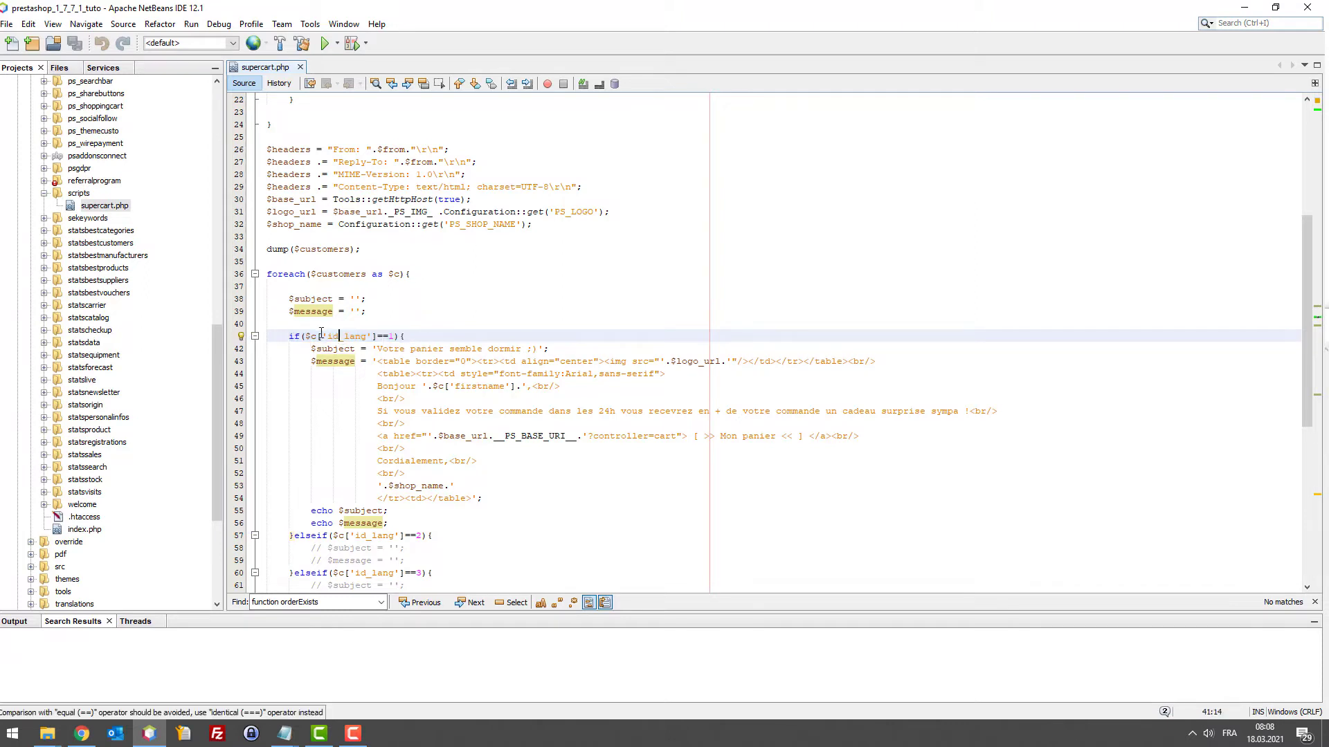
double_click(311, 336)
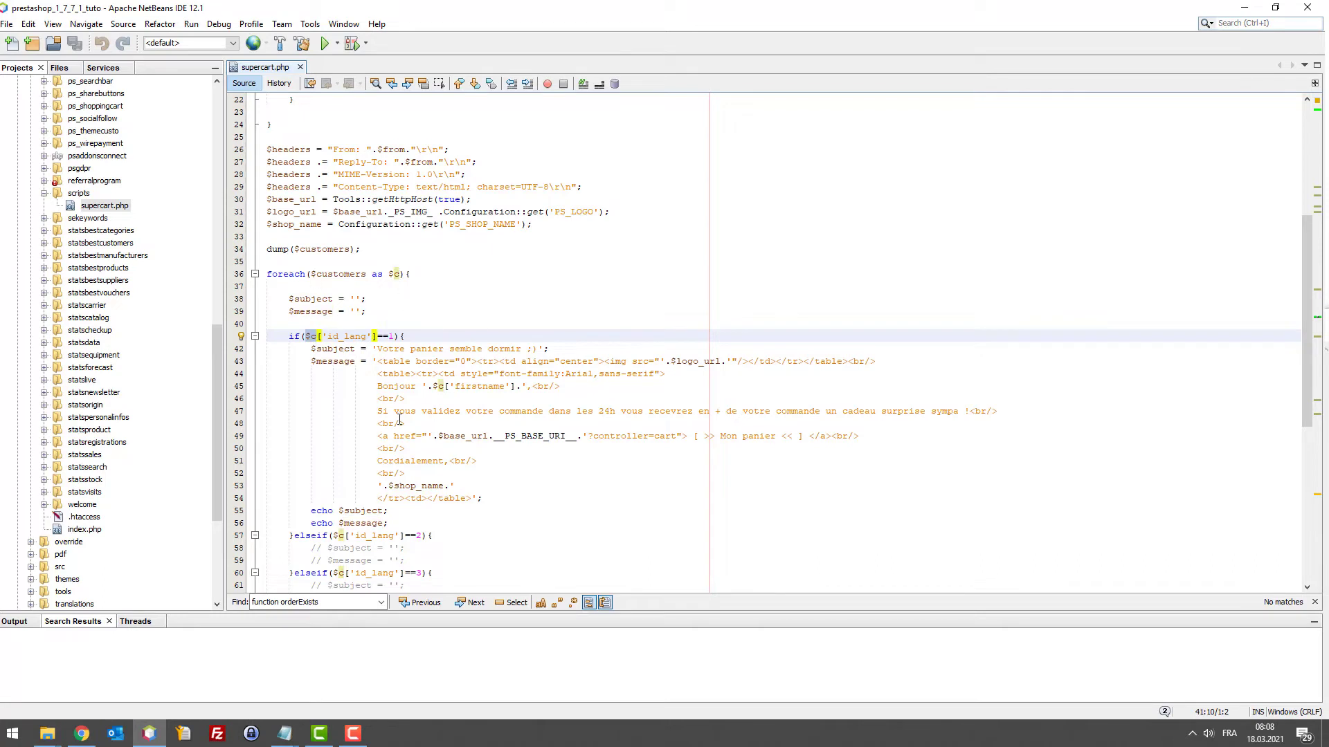
left_click(317, 349)
Review the reminder subject on line 42 and the HTML message body on lines 43–54
left_click(383, 349)
key("shift+Right")
key("shift+Right")
key("shift+Right")
key("shift+Right")
key("shift+Right")
key("shift+Right")
key("shift+Right")
key("shift+Right")
key("shift+Right")
key("shift+Right")
key("shift+Right")
key("shift+Right")
key("shift+Right")
key("shift+Right")
key("shift+Right")
key("shift+Right")
key("shift+Right")
key("shift+Right")
key("shift+Right")
key("shift+Right")
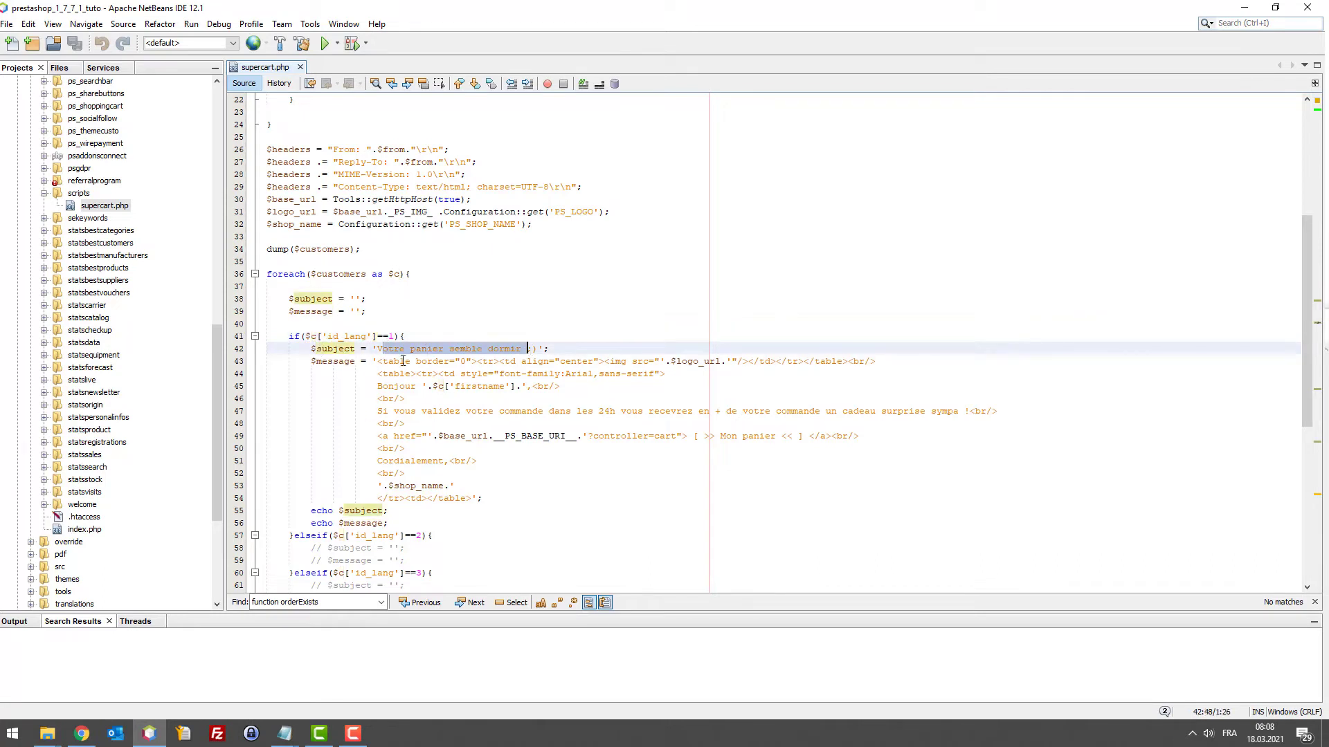
left_click_drag(377, 361, 487, 493)
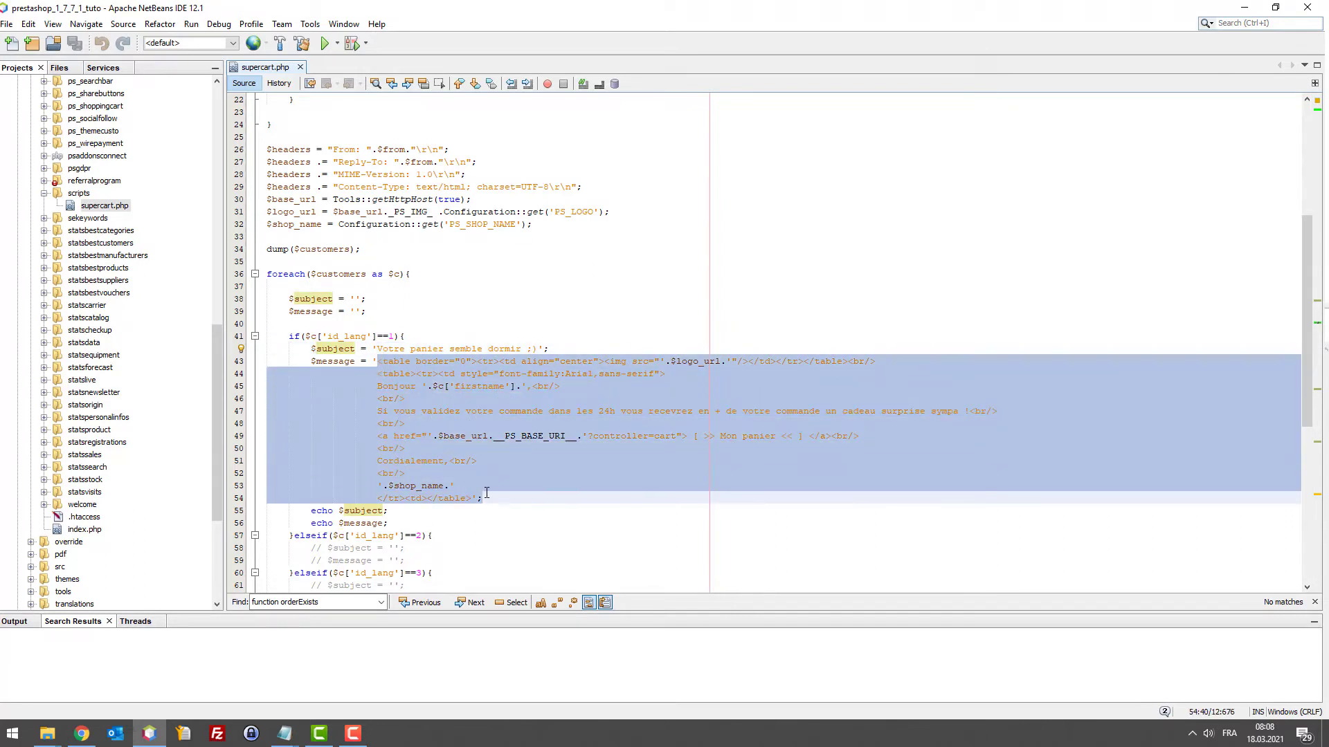
scroll(459, 455, "down", 2)
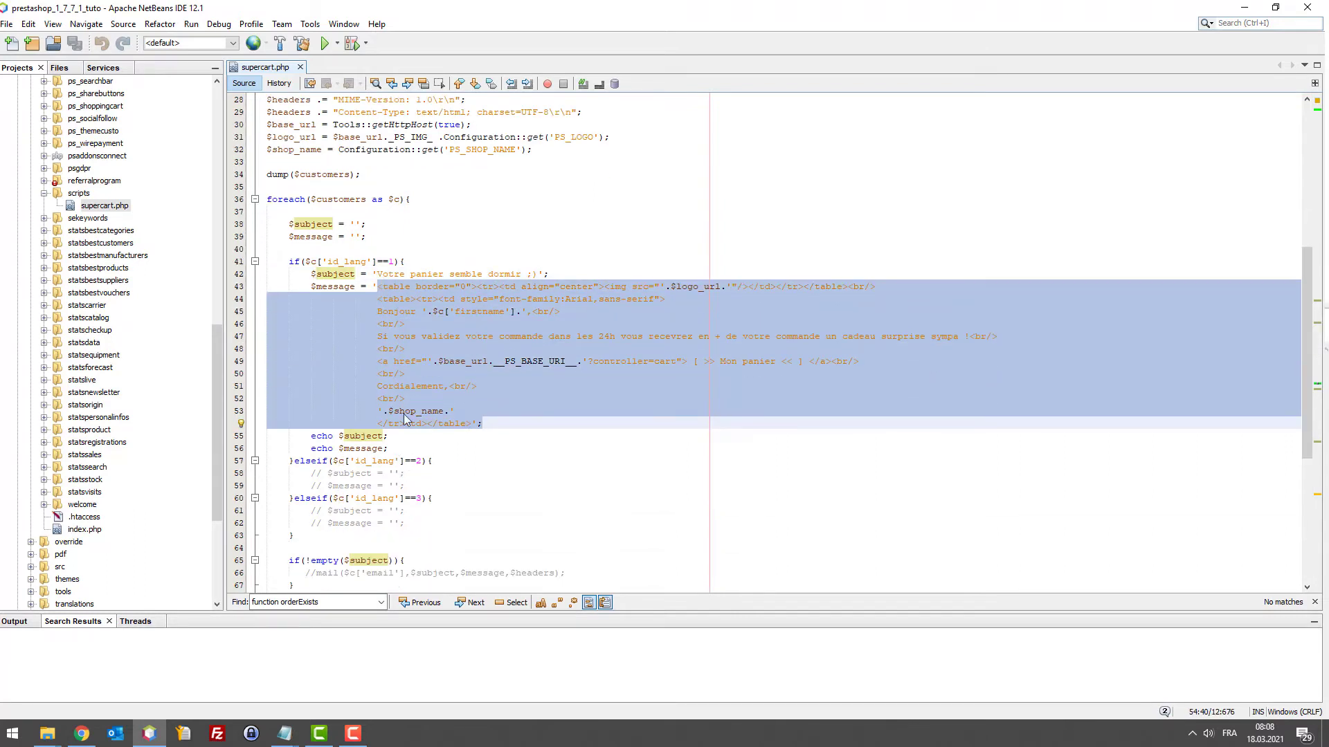
left_click(350, 299)
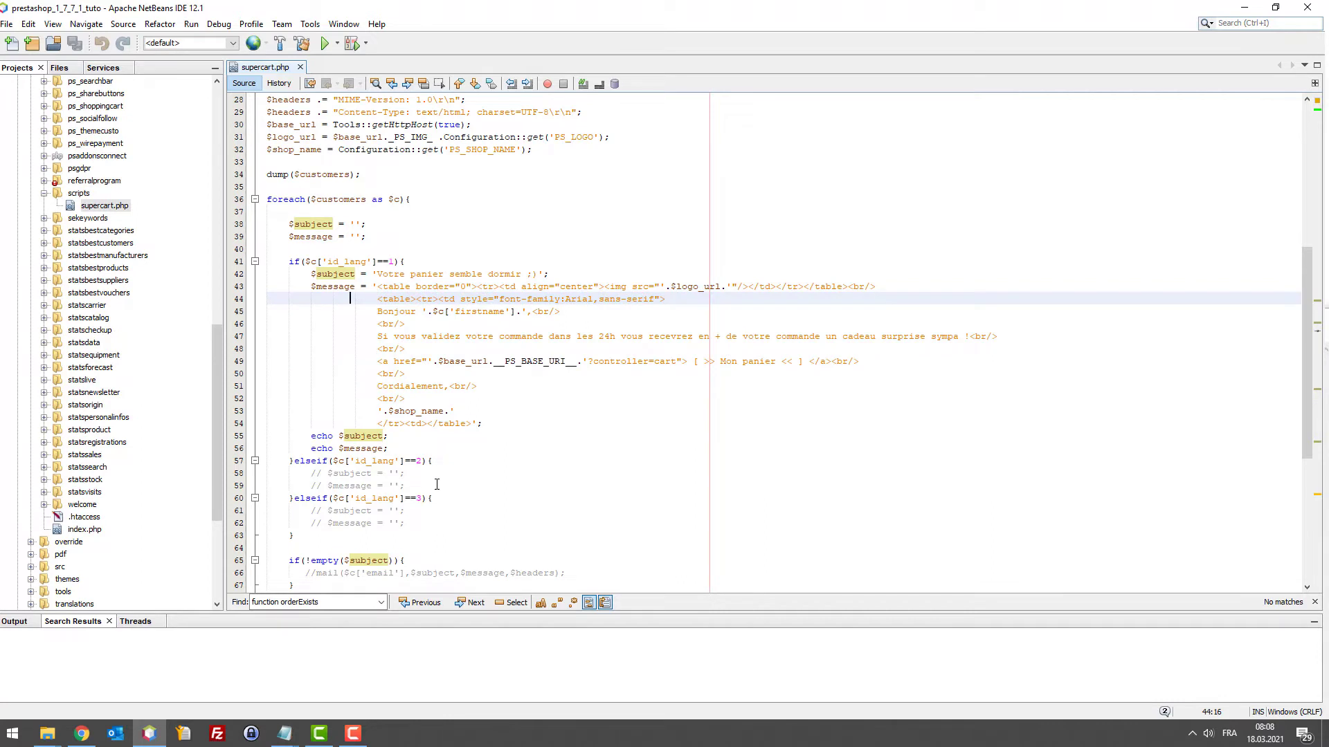
Paste the subject and message into the id_lang 2 branch, undo it, then return to the Préférences tab
left_click(396, 461)
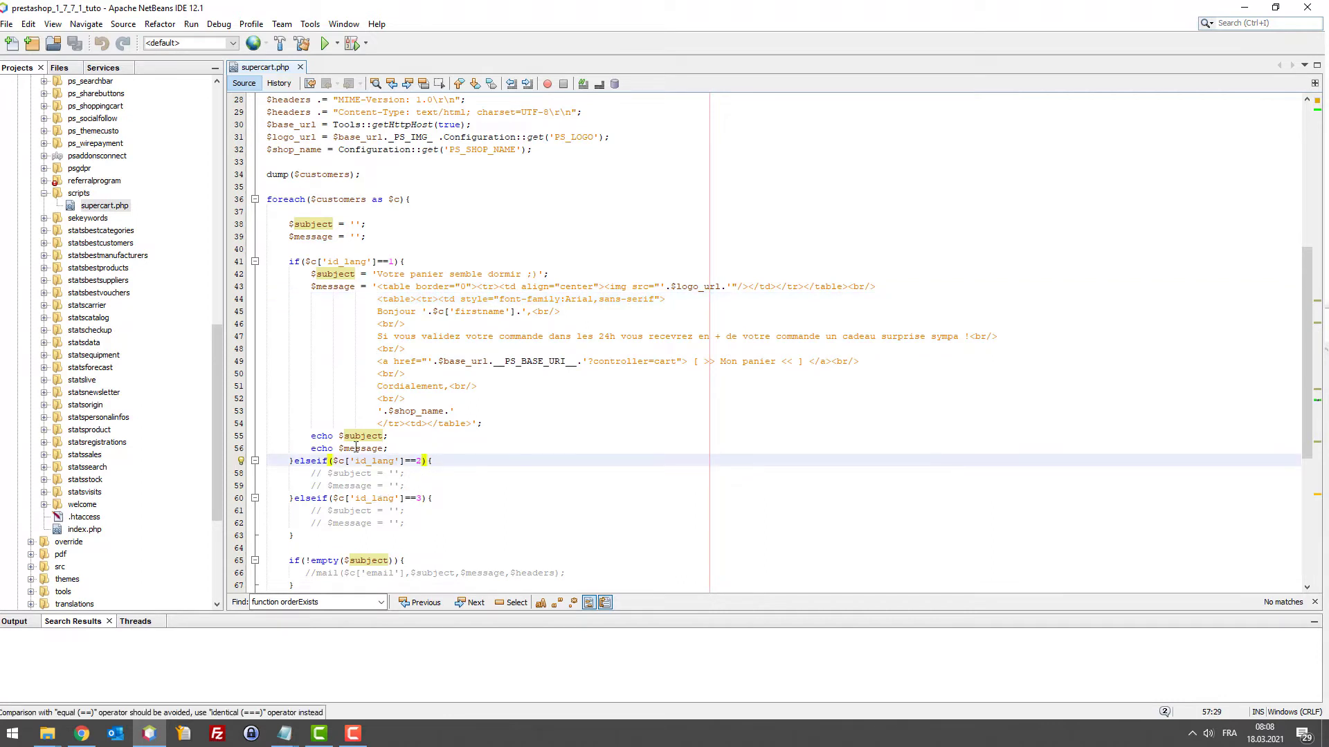
left_click_drag(305, 275, 482, 423)
left_click_drag(405, 482, 310, 473)
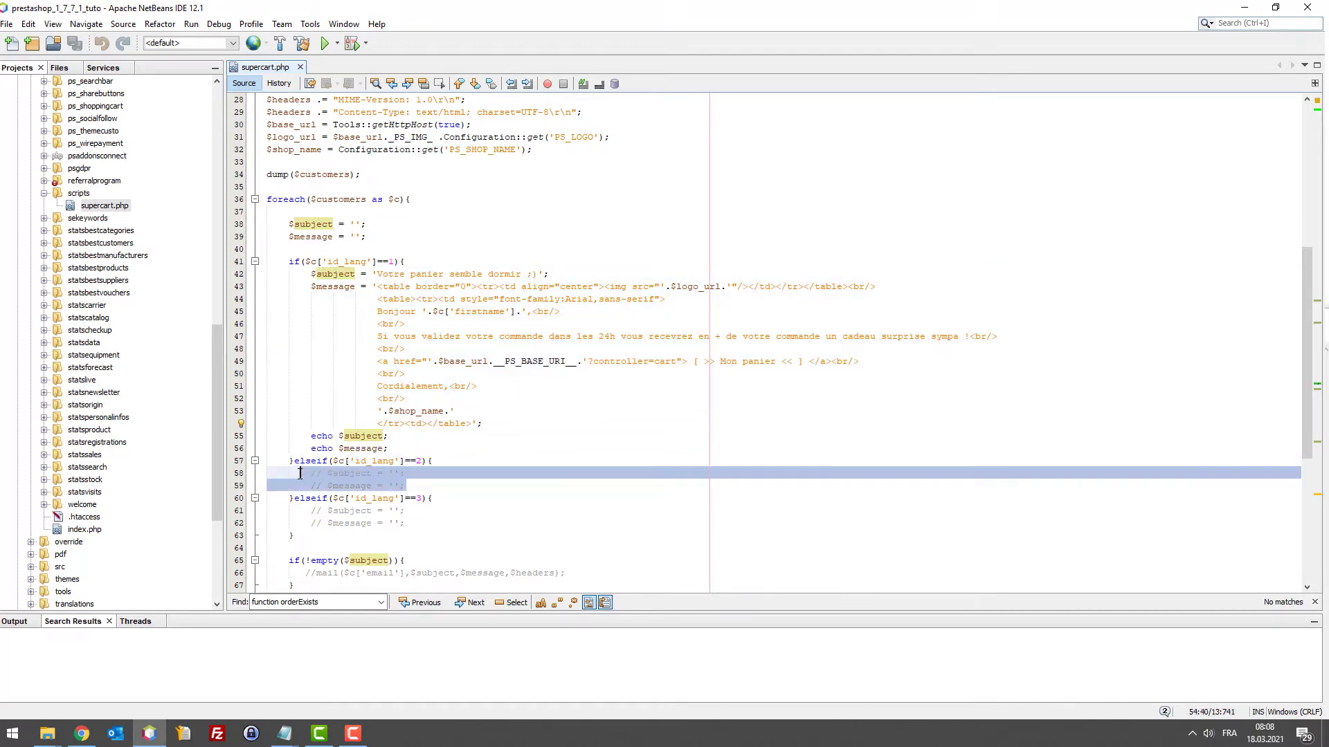
key("ctrl+v")
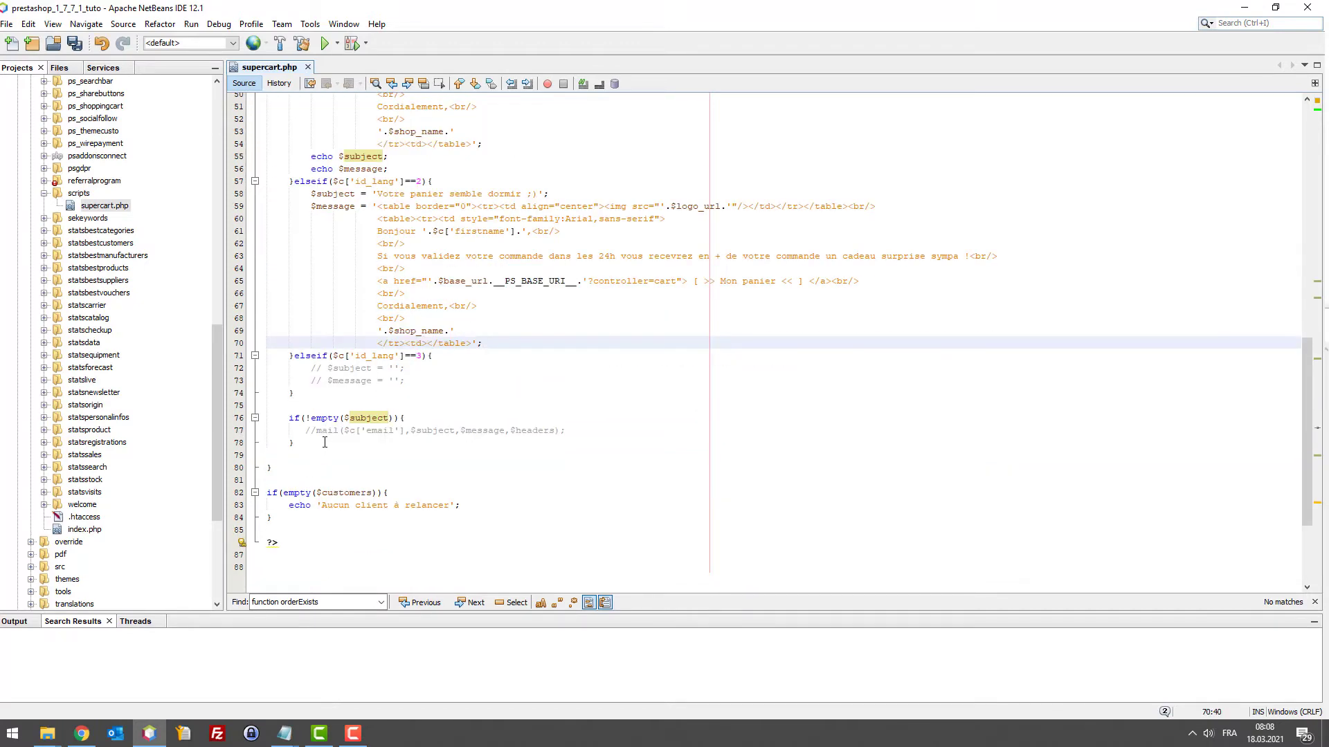
key("ctrl+z")
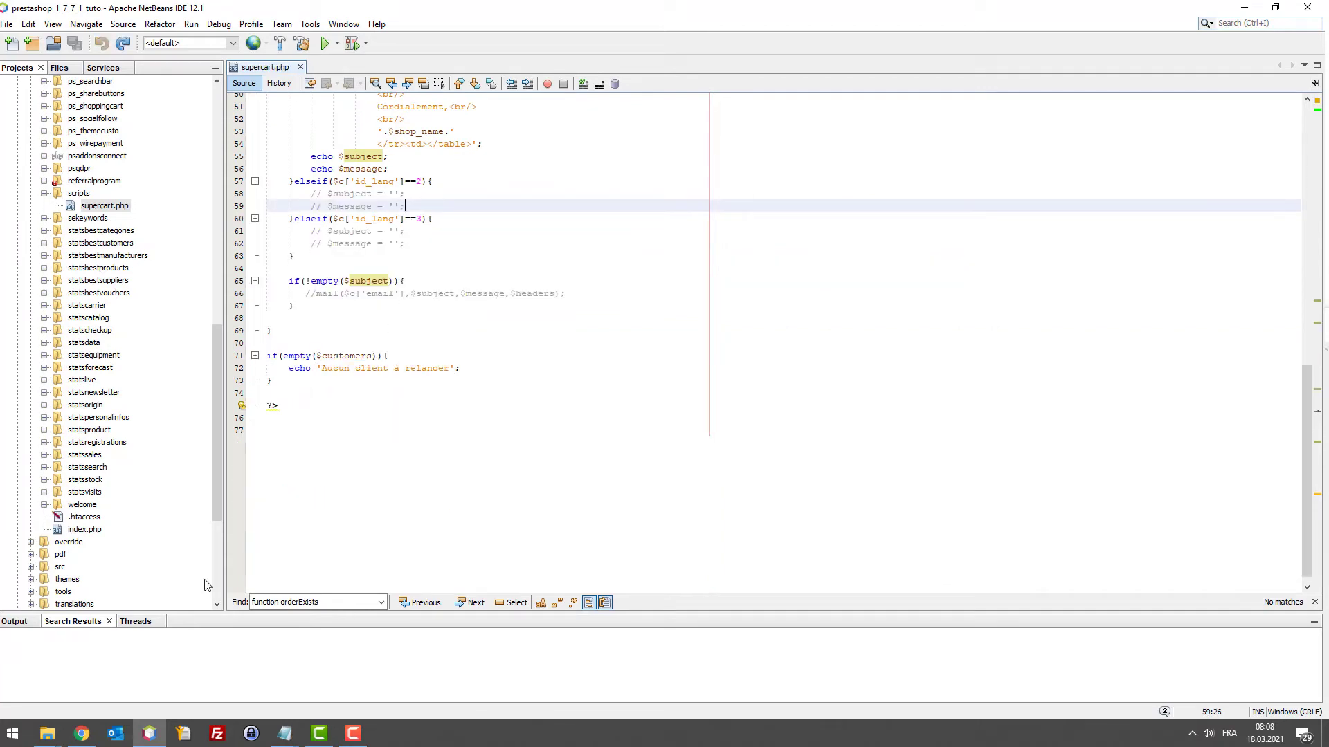
left_click(81, 733)
left_click(360, 14)
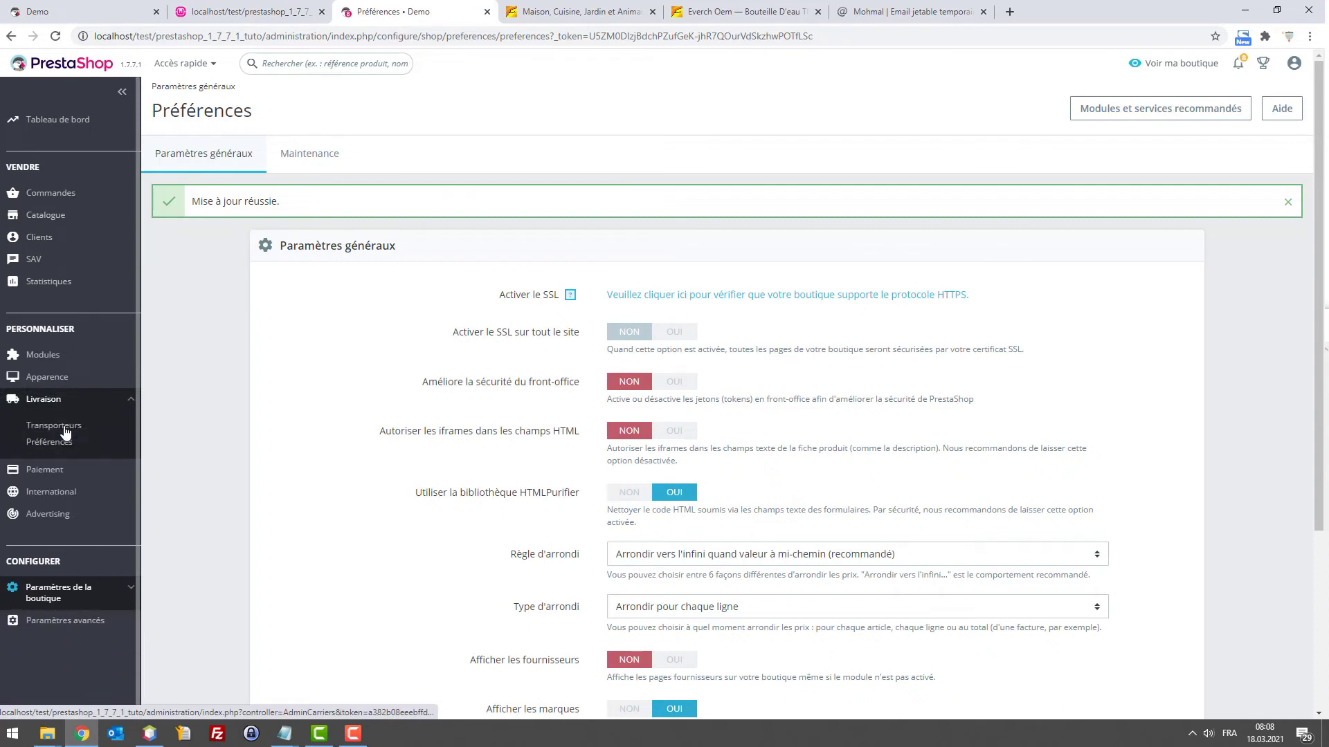
Read the language IDs under Localisation > Langues (French 1, German 2, Italian 3), then return to the supercart.php output
mouse_move(55, 443)
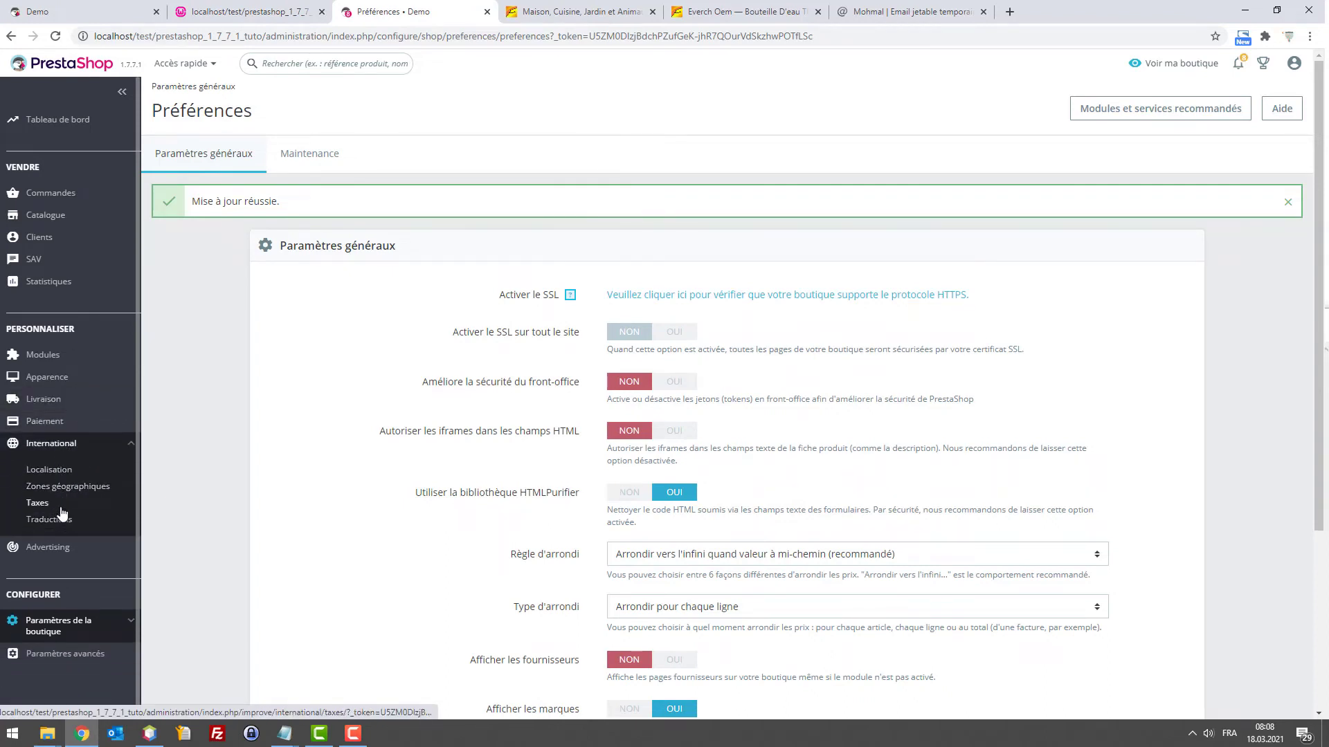
left_click(49, 470)
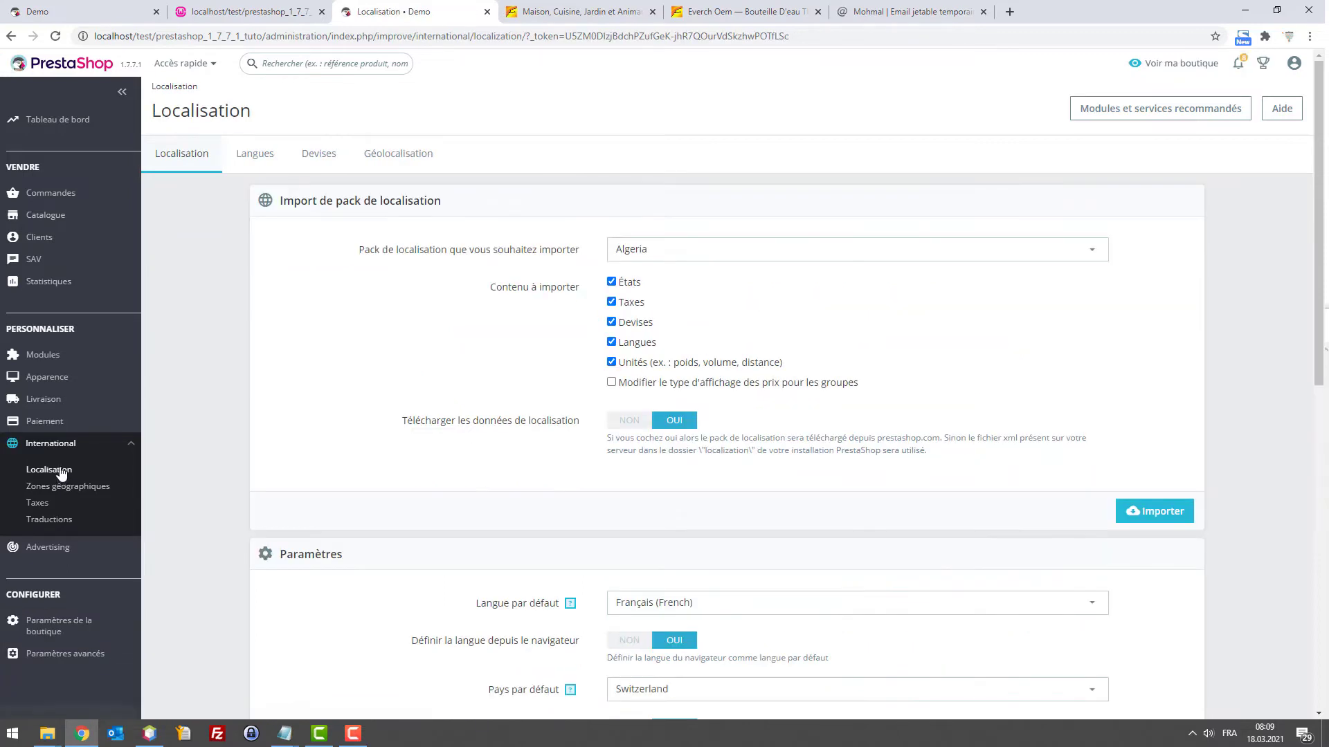
left_click(261, 153)
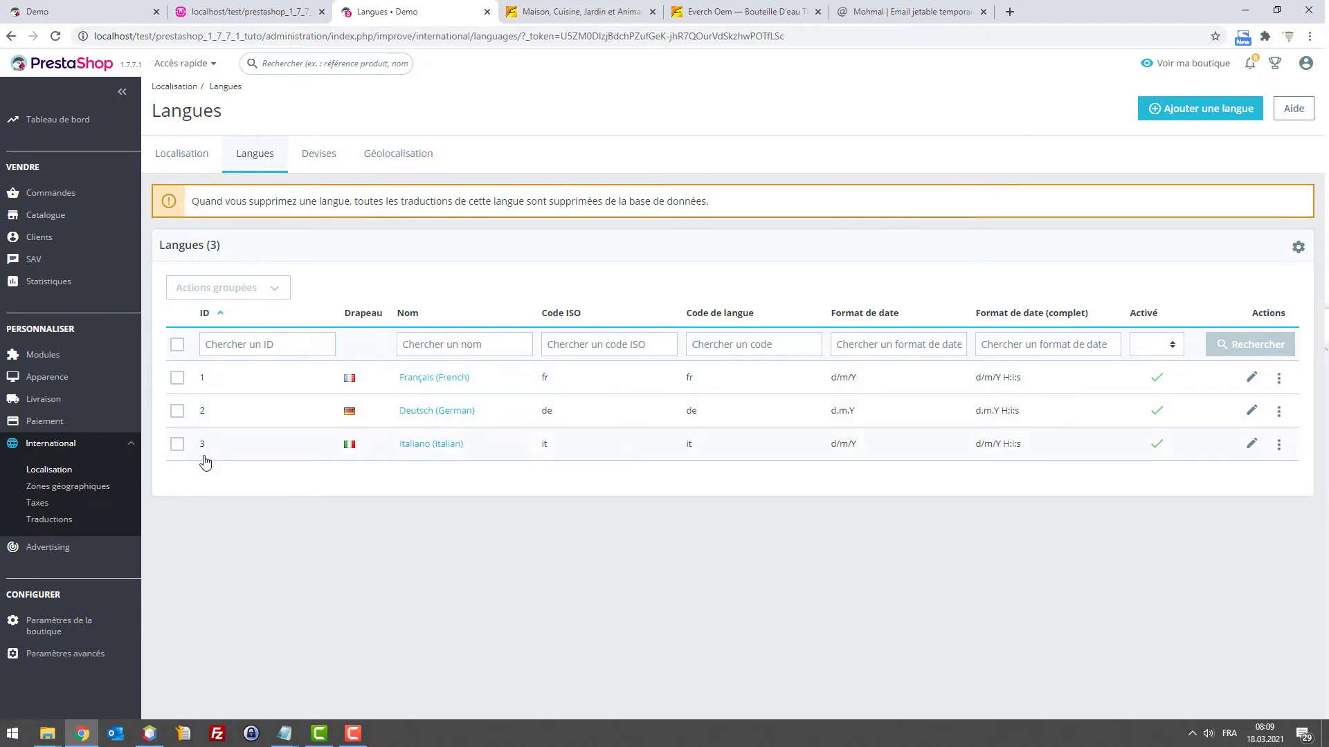
left_click(257, 9)
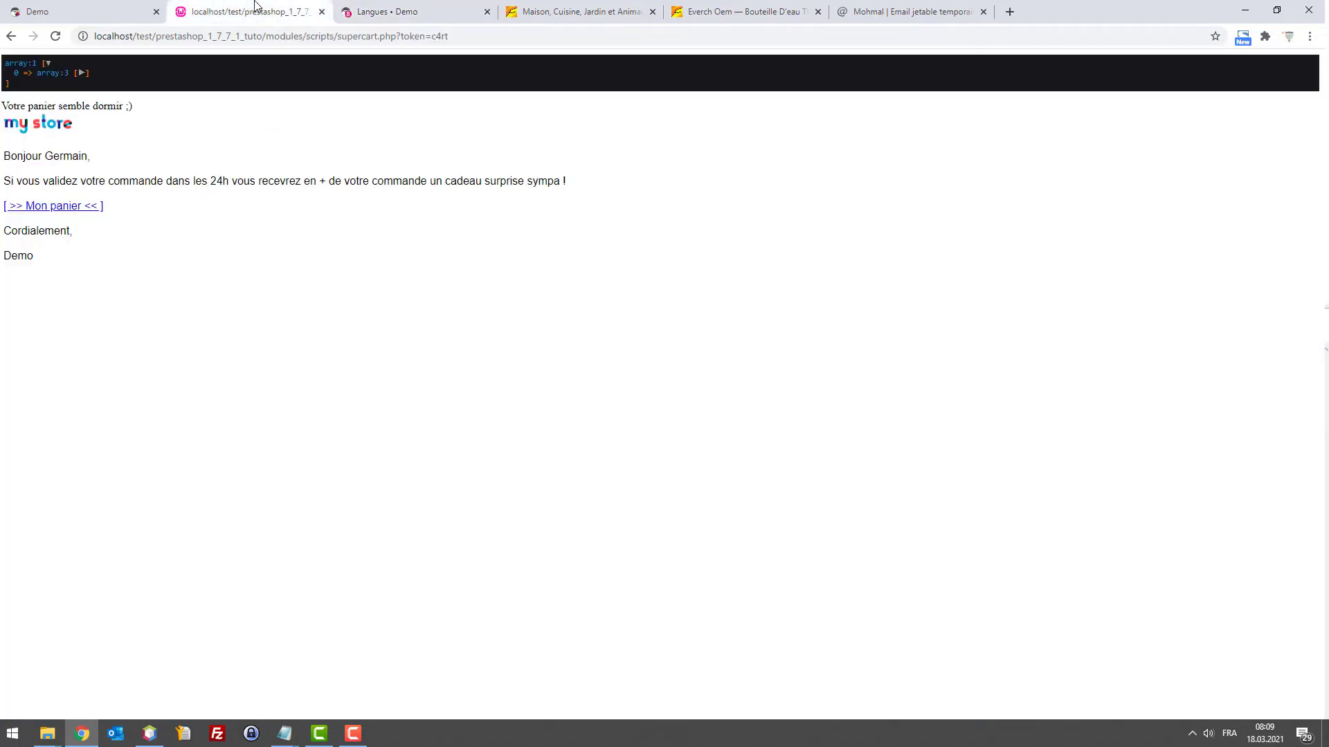
Bring supercart.php back and review the commented mail line and the cart query lines
left_click(149, 734)
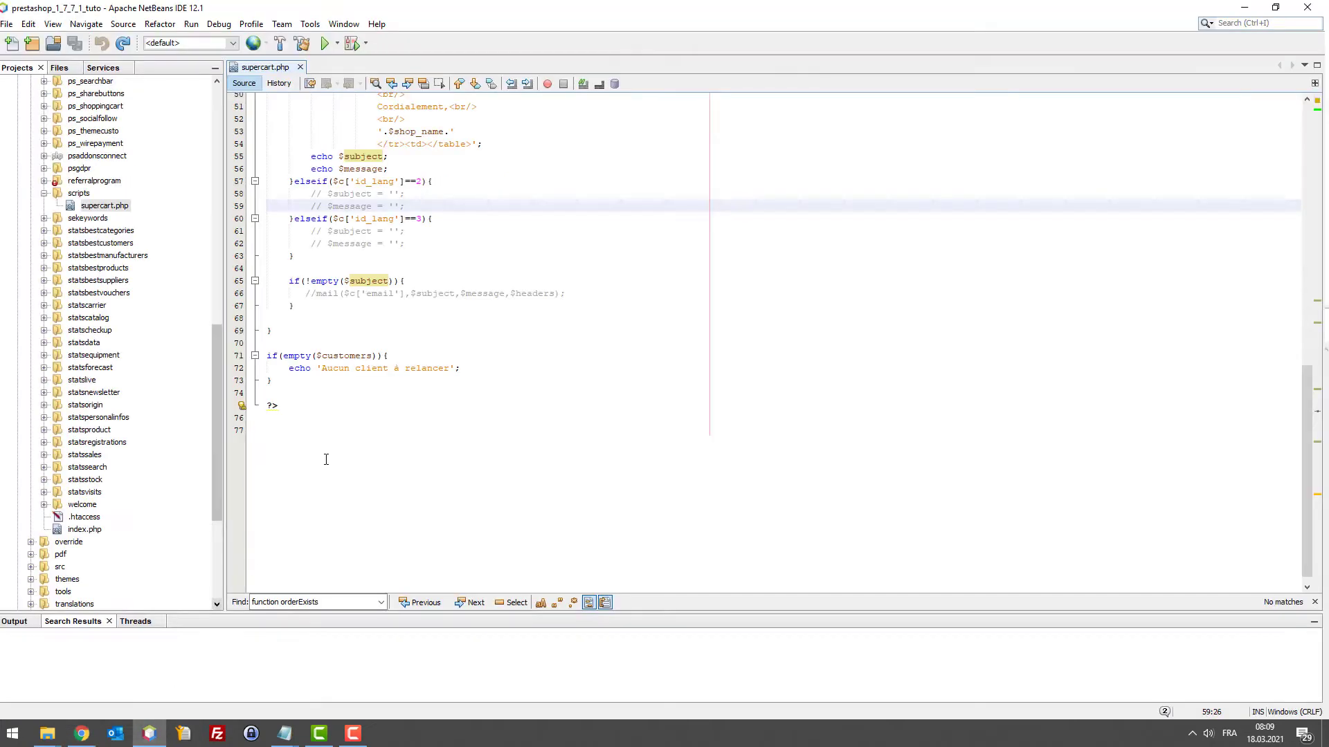
scroll(420, 277, "up", 5)
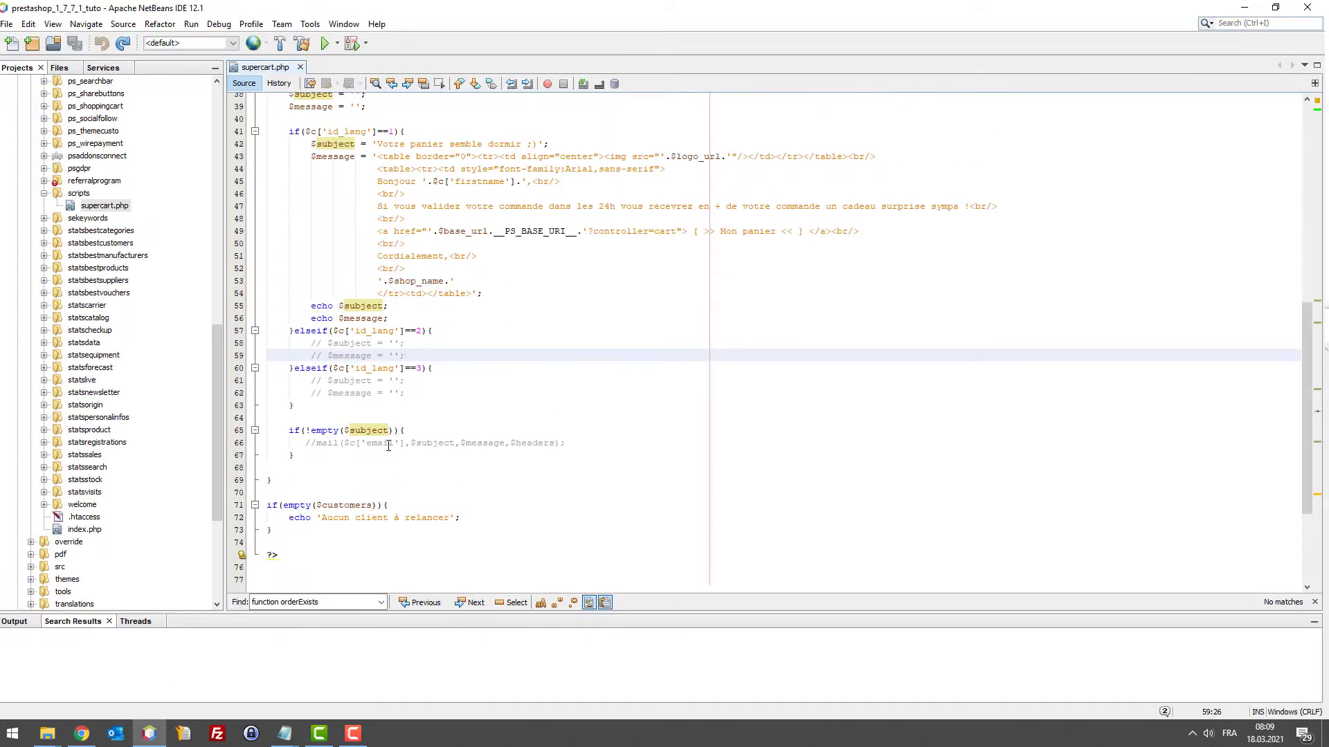
scroll(340, 434, "up", 1)
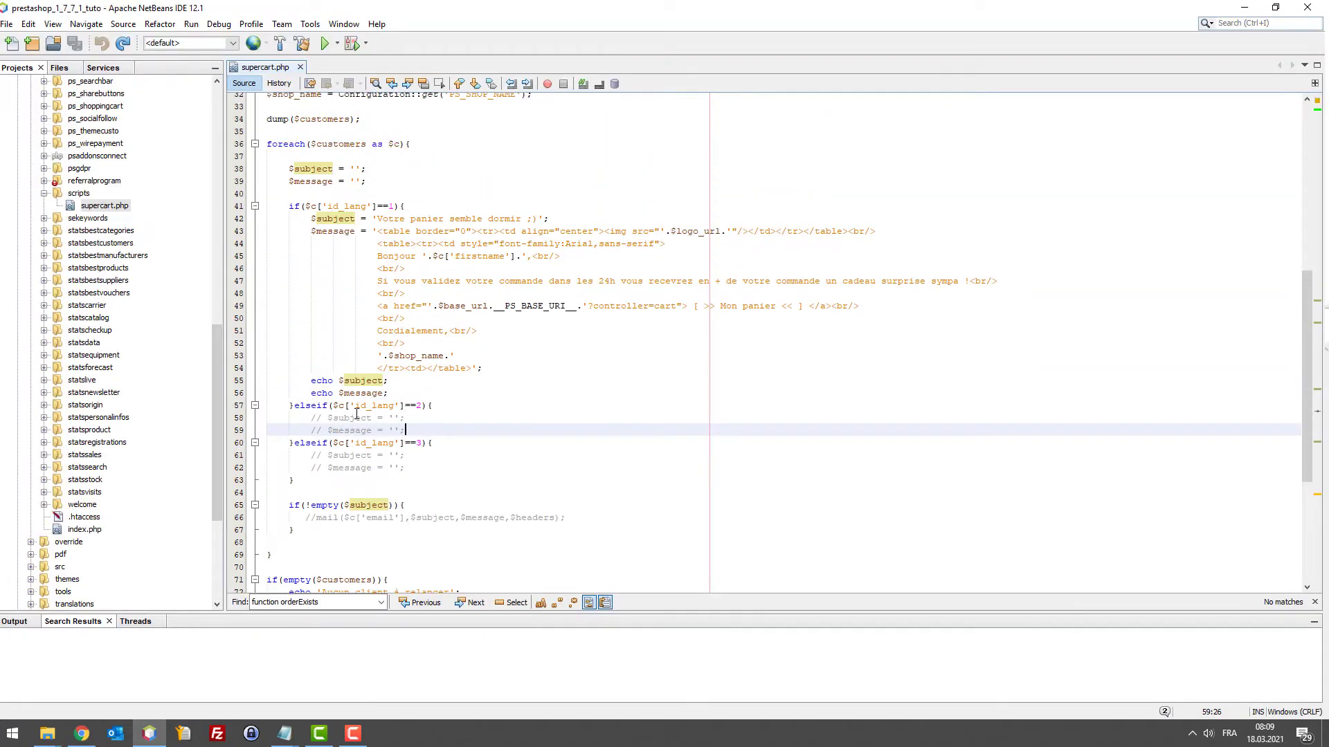
left_click(315, 517)
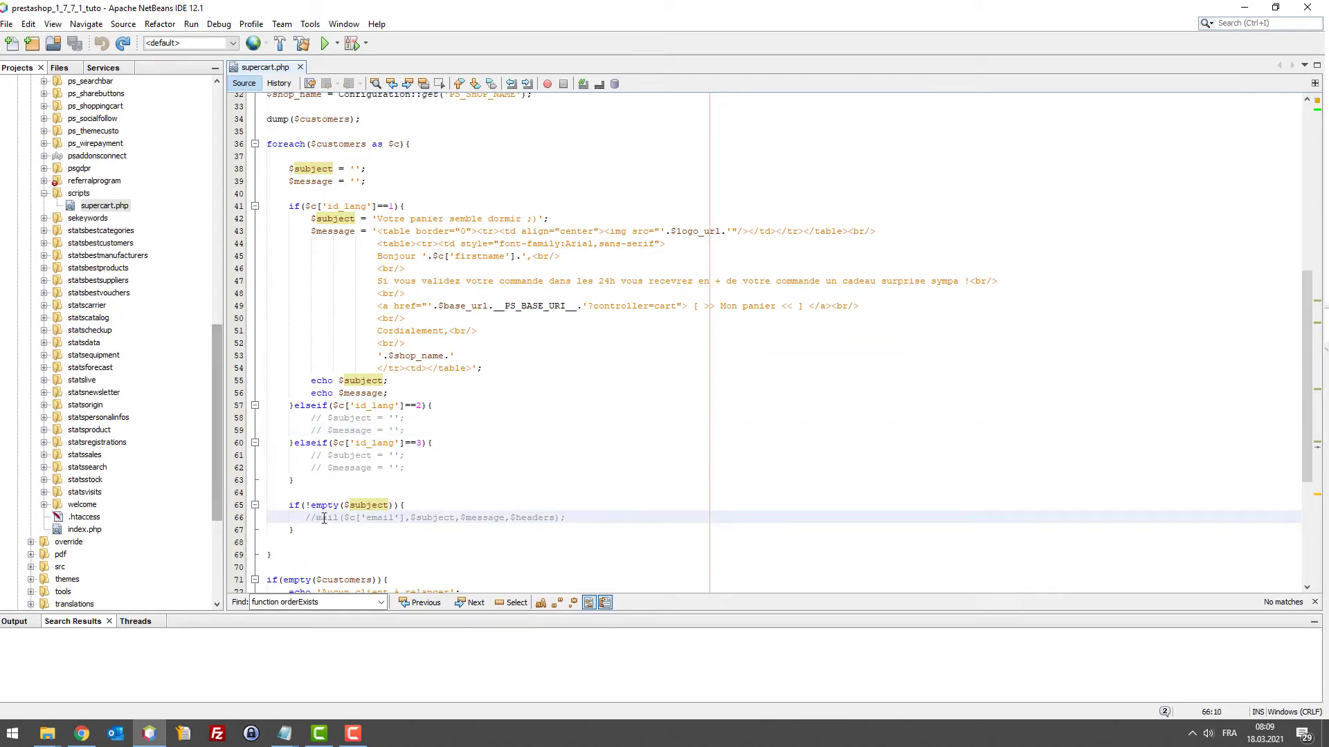
scroll(429, 434, "up", 8)
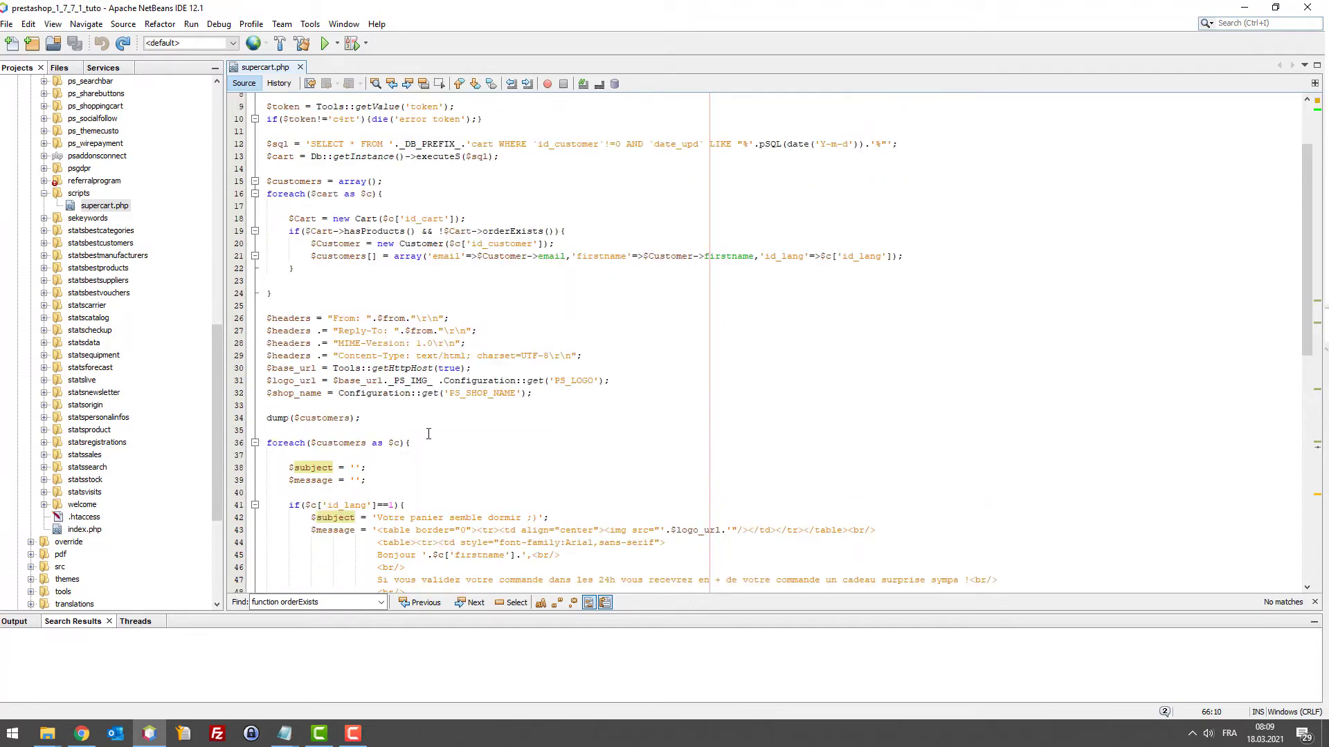
scroll(484, 395, "up", 3)
left_click_drag(512, 250, 265, 224)
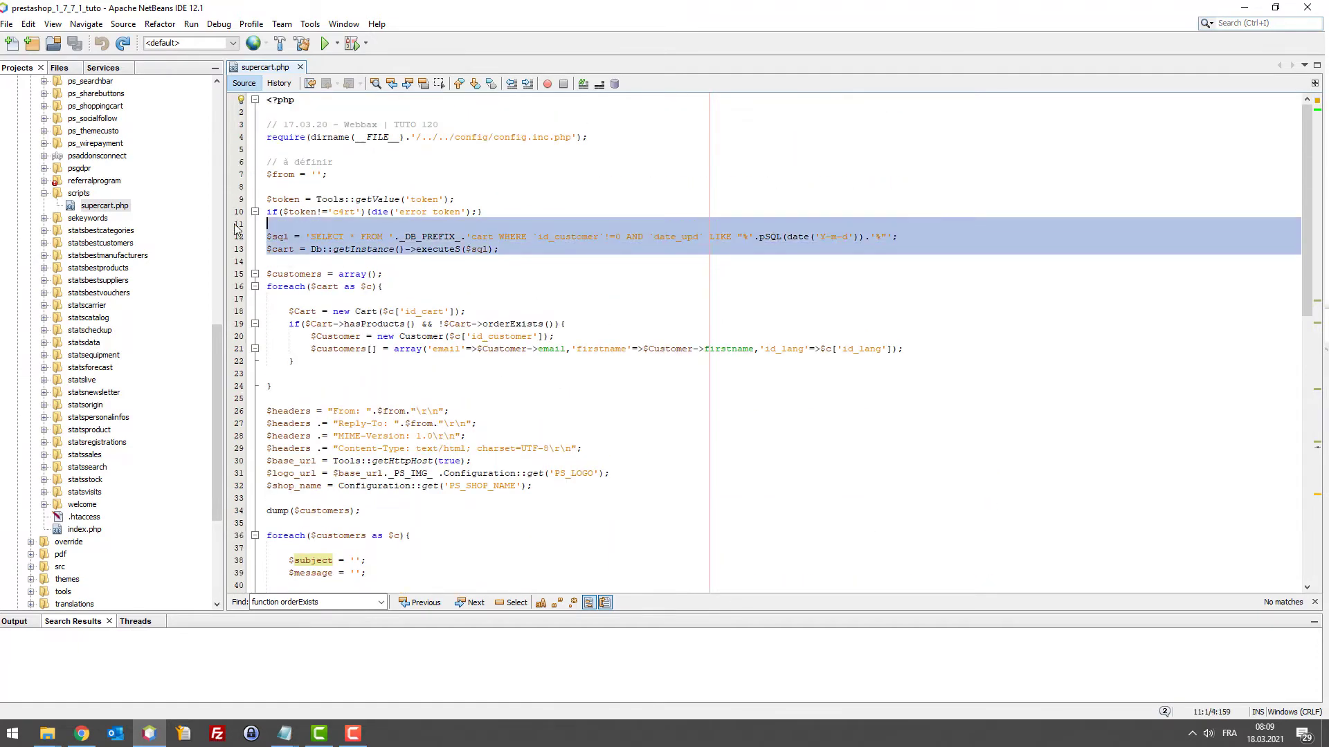
left_click(512, 251)
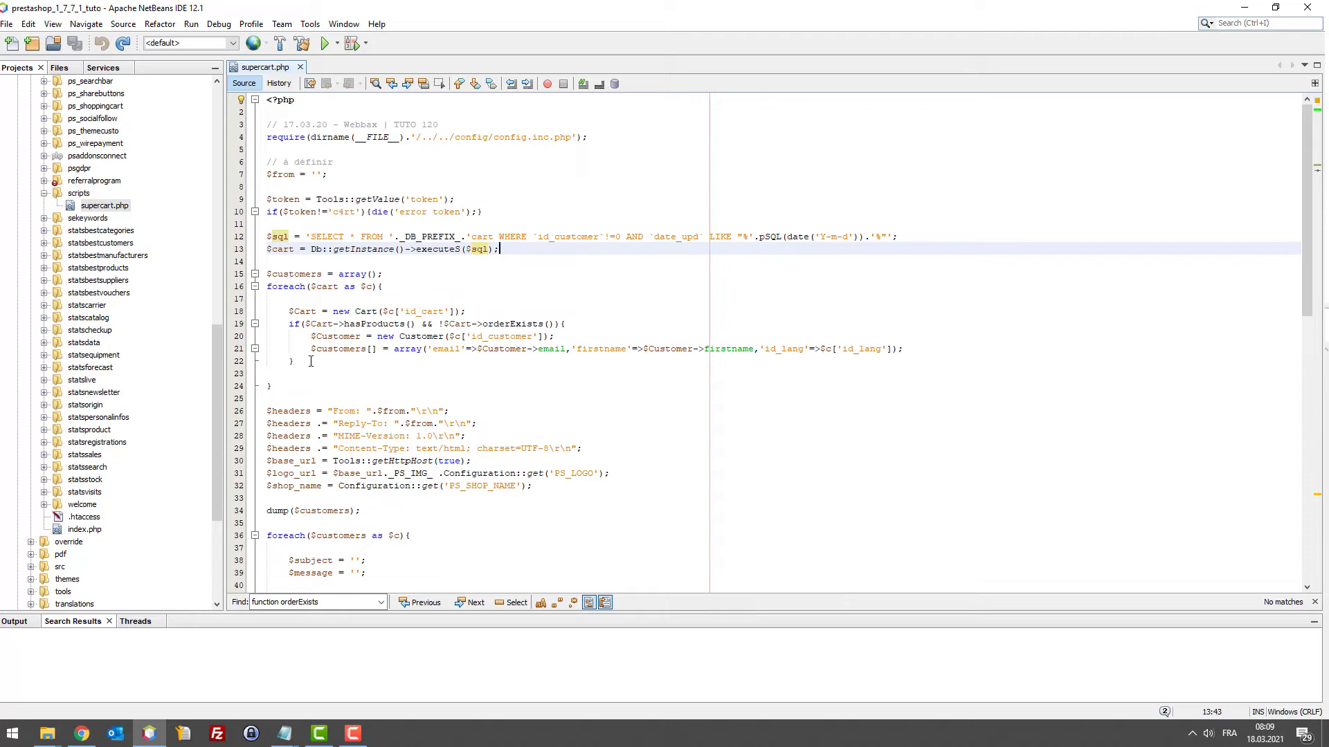
Check the brace pairing on lines 19–22 and inspect the customers loop further down
left_click(592, 374)
left_click(577, 361)
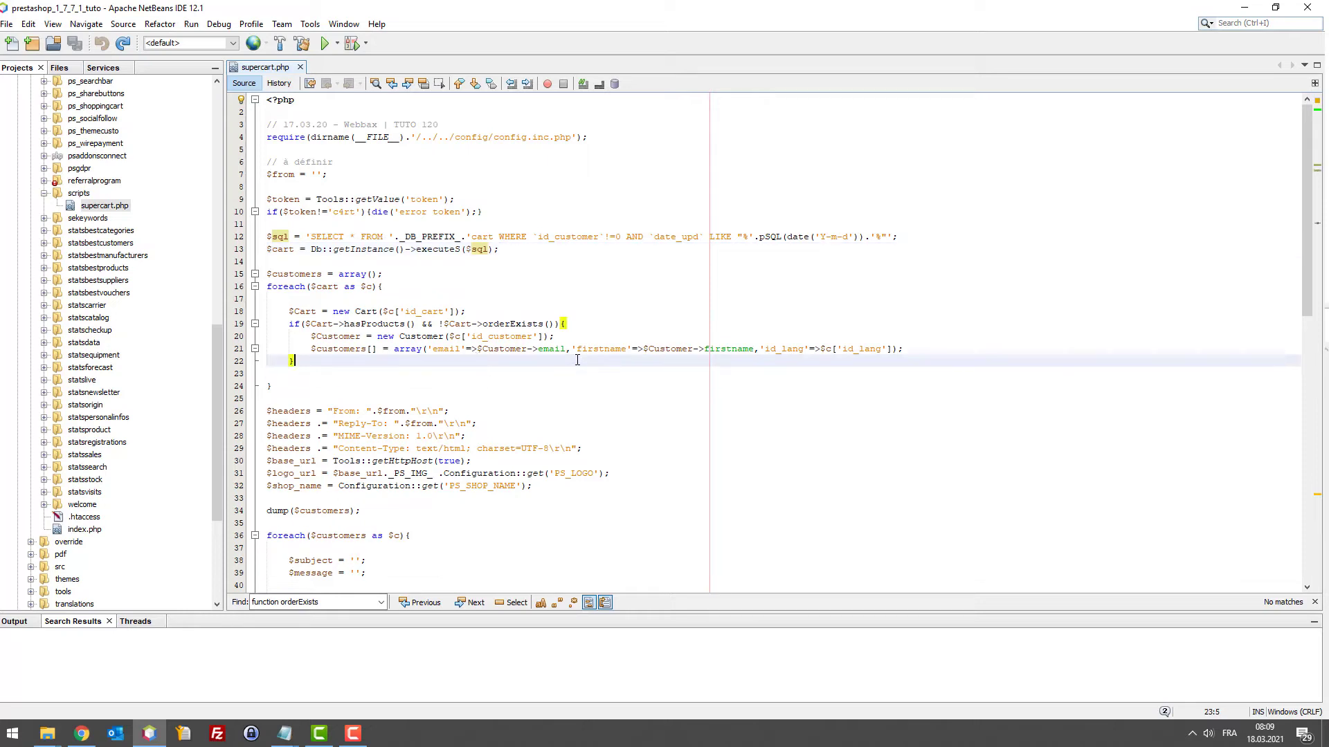
scroll(509, 389, "down", 2)
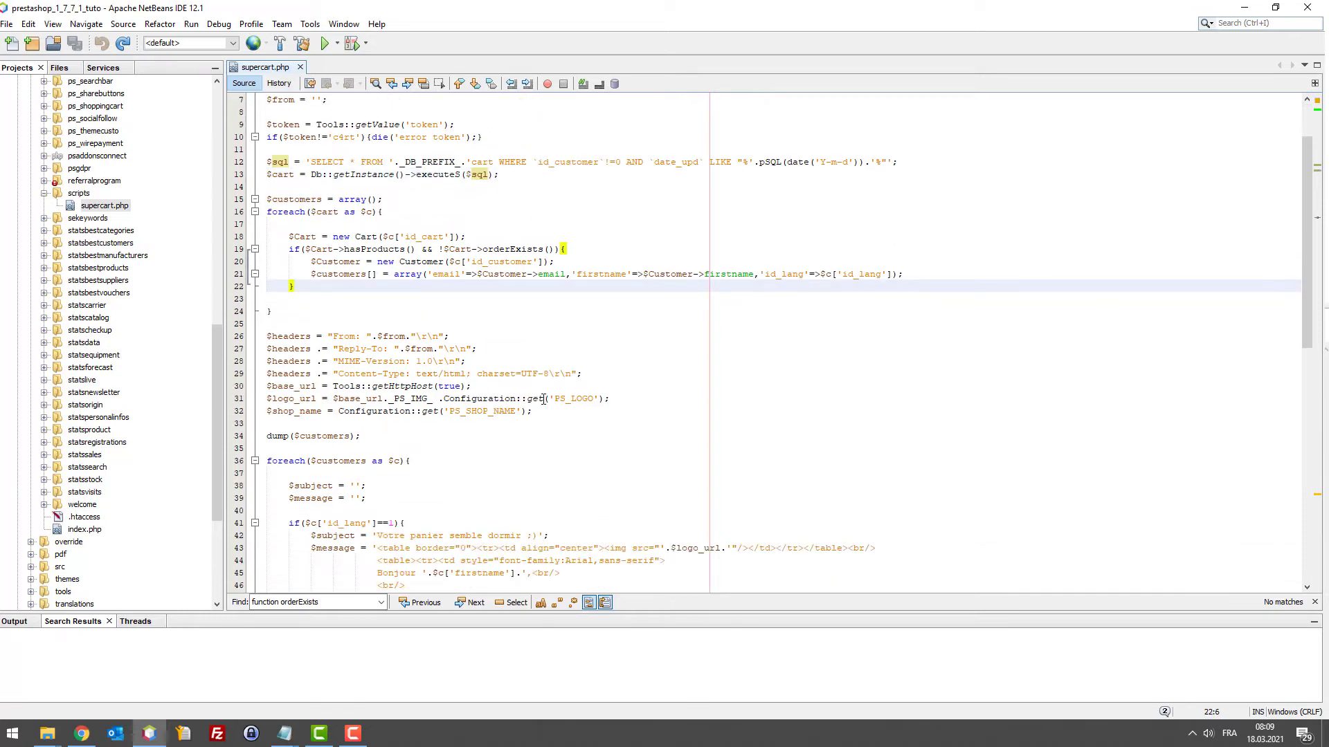
scroll(544, 400, "down", 3)
left_click_drag(415, 324, 289, 249)
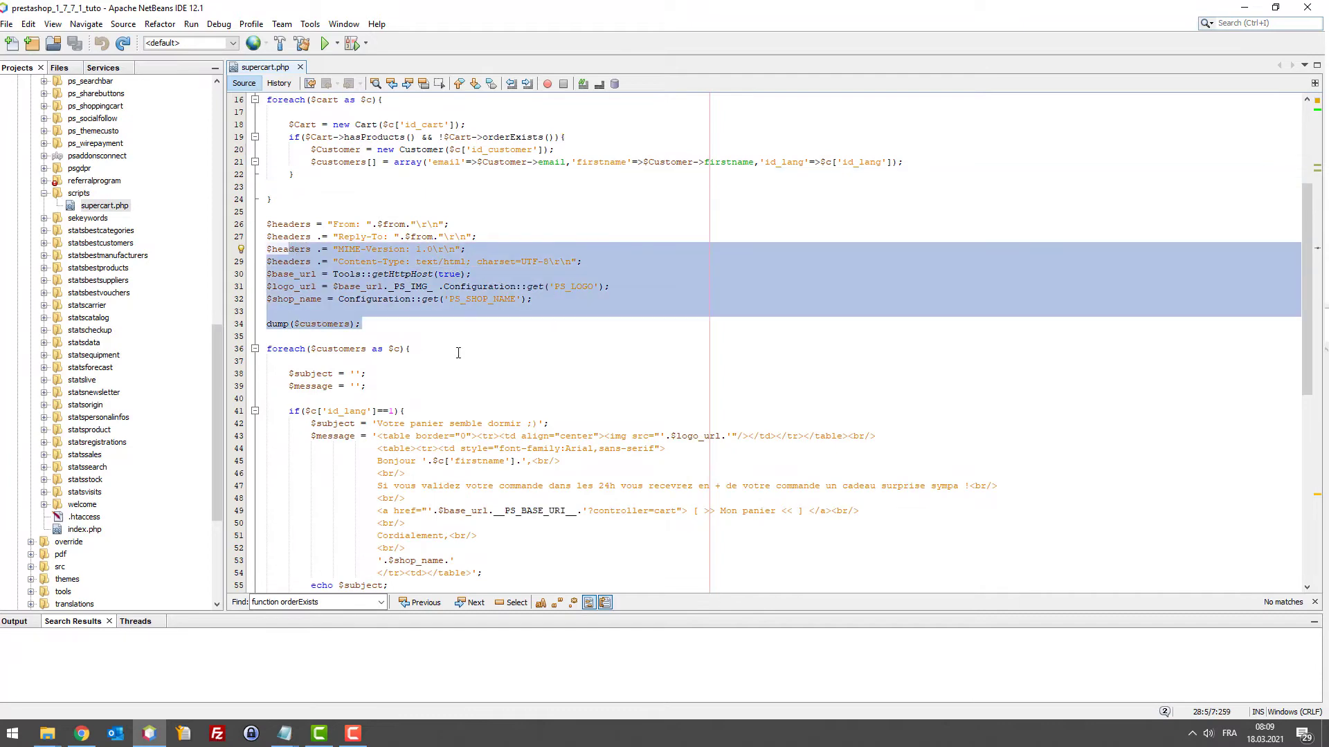
left_click(458, 353)
scroll(368, 449, "down", 3)
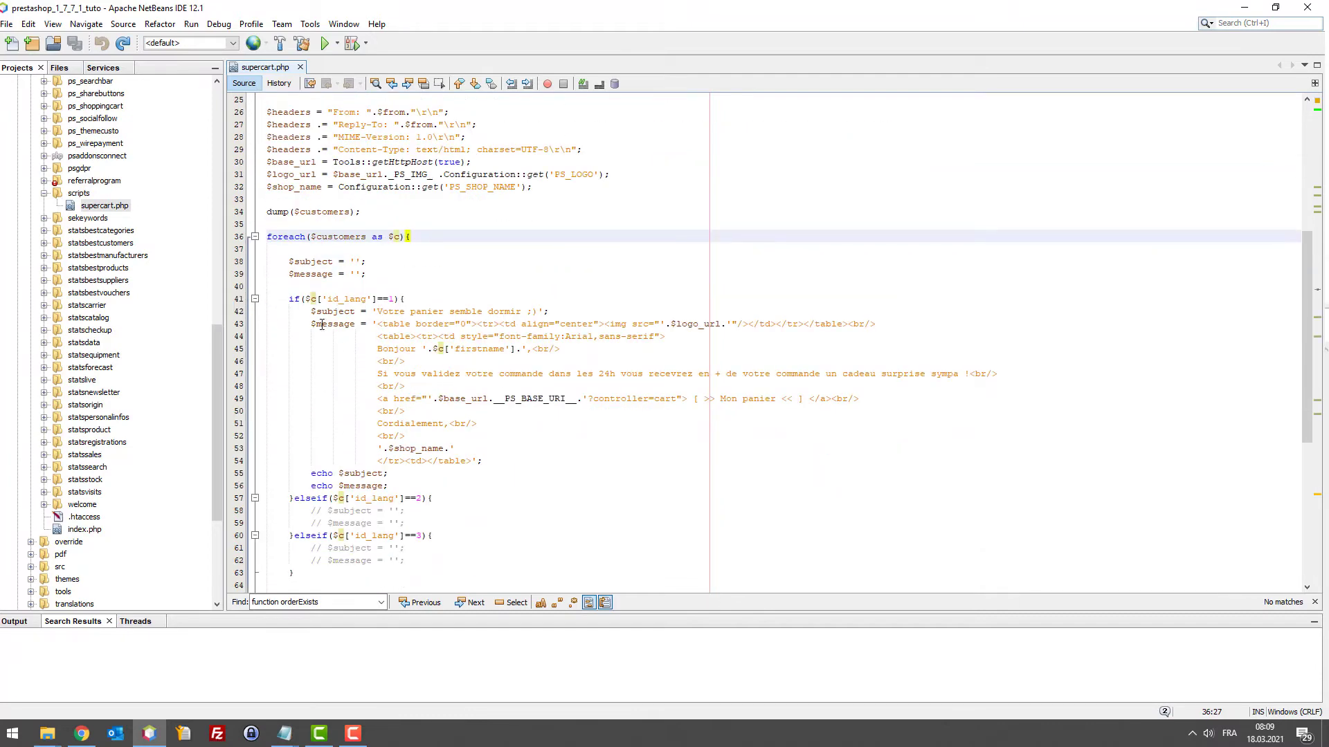
scroll(656, 525, "down", 6)
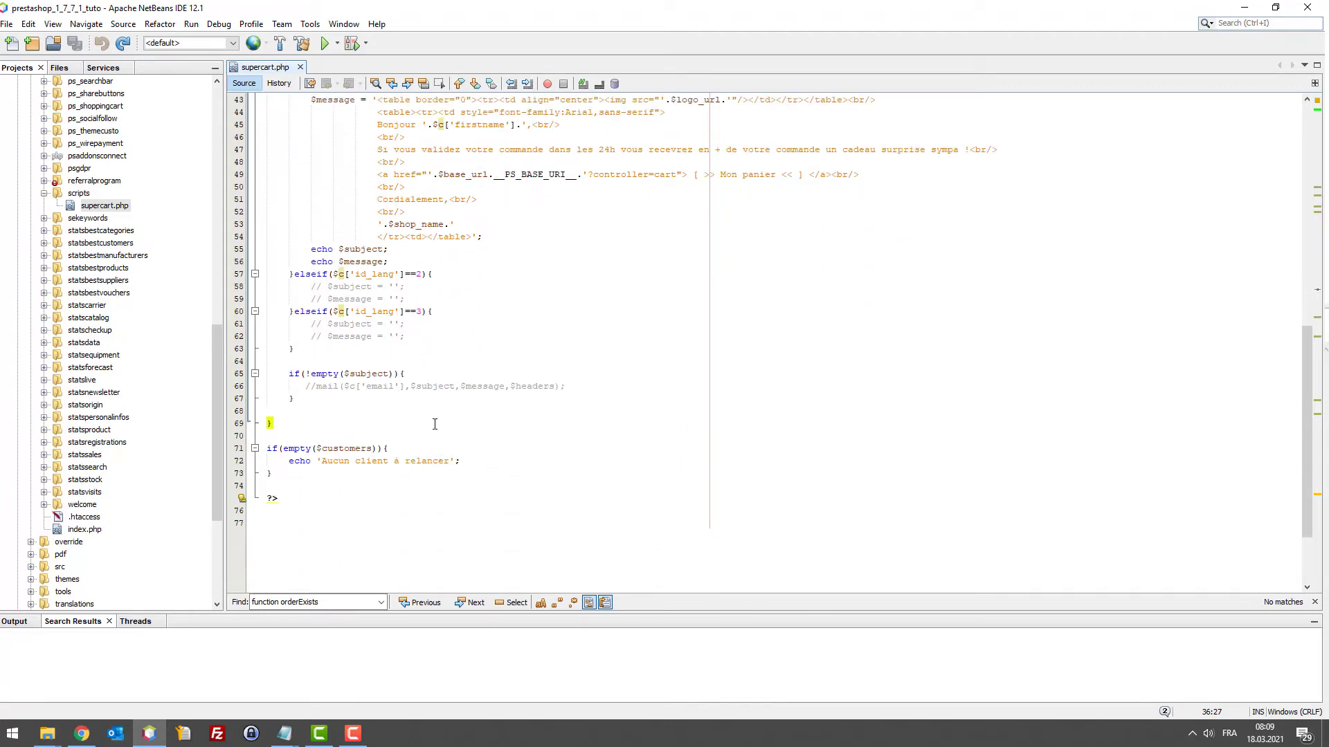
scroll(435, 423, "up", 7)
Reload the reminder output and compare its subject line with the $subject echo in the code
mouse_move(89, 736)
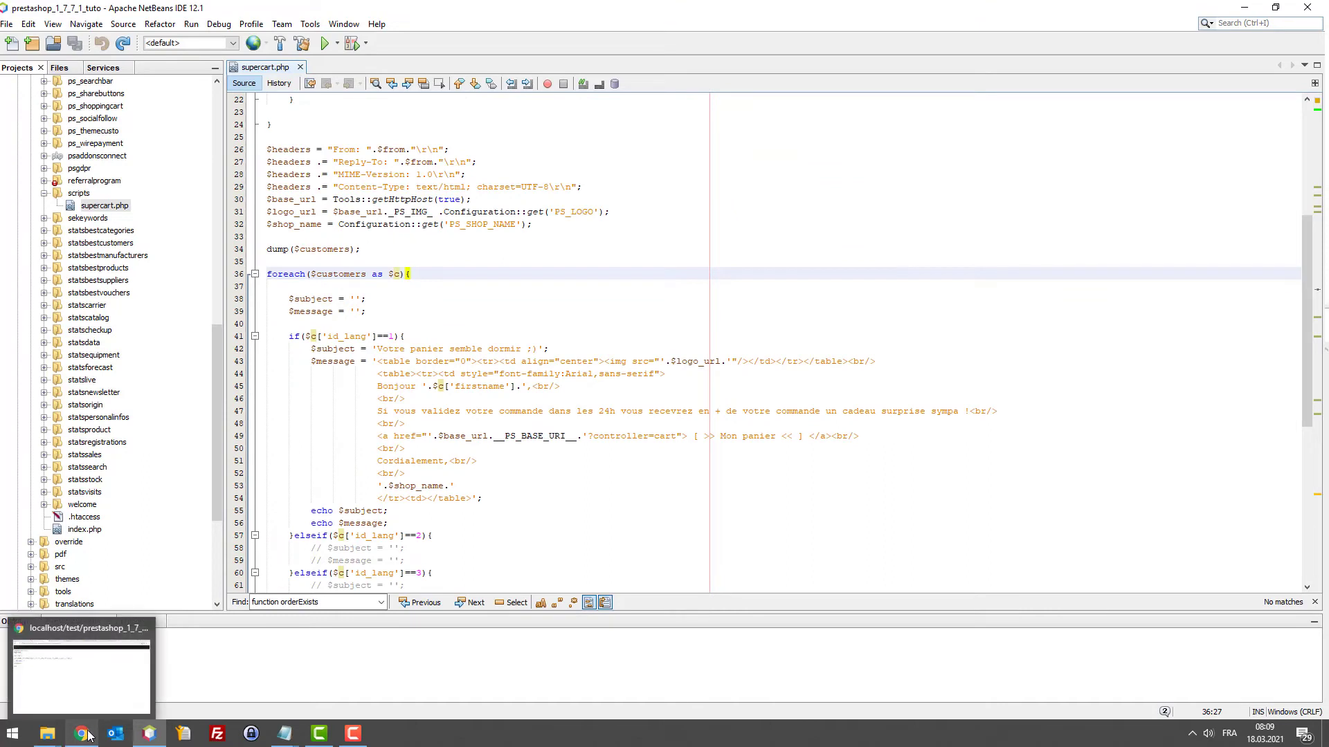
left_click(94, 703)
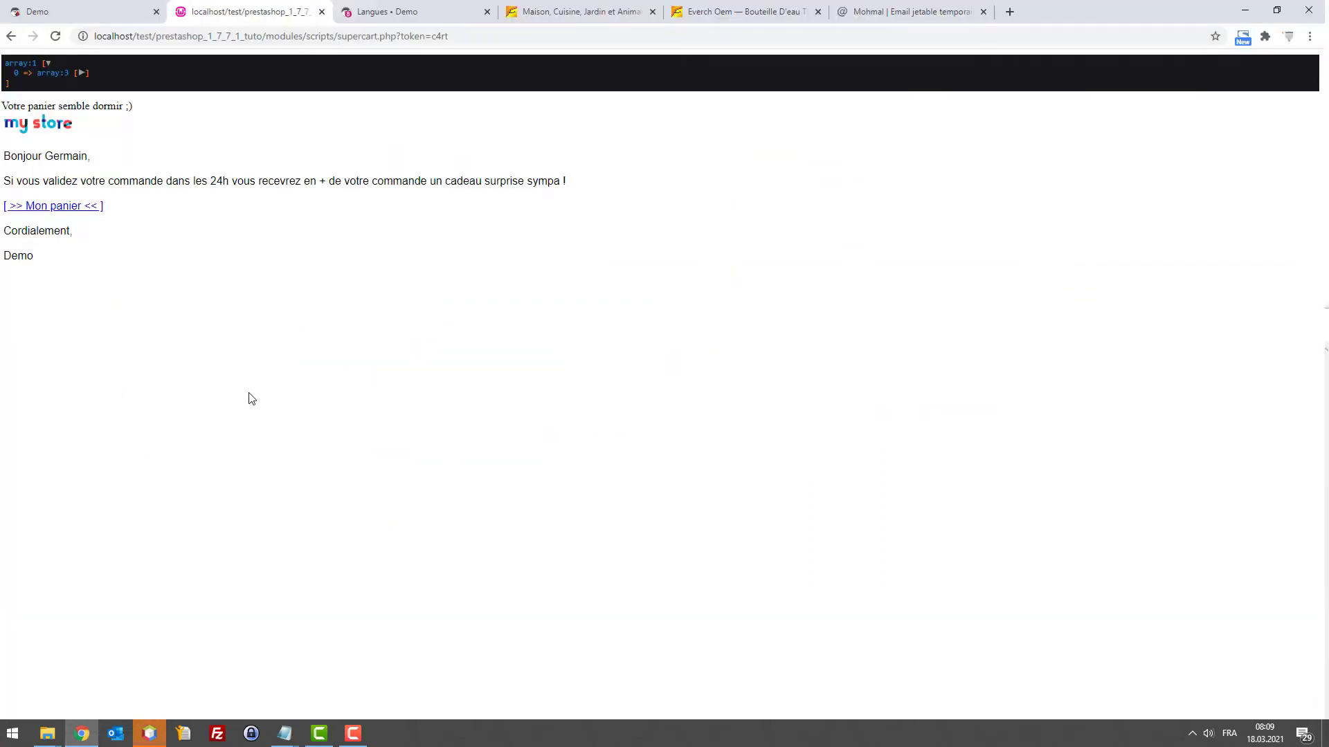
key("F5")
left_click_drag(133, 108, 1, 118)
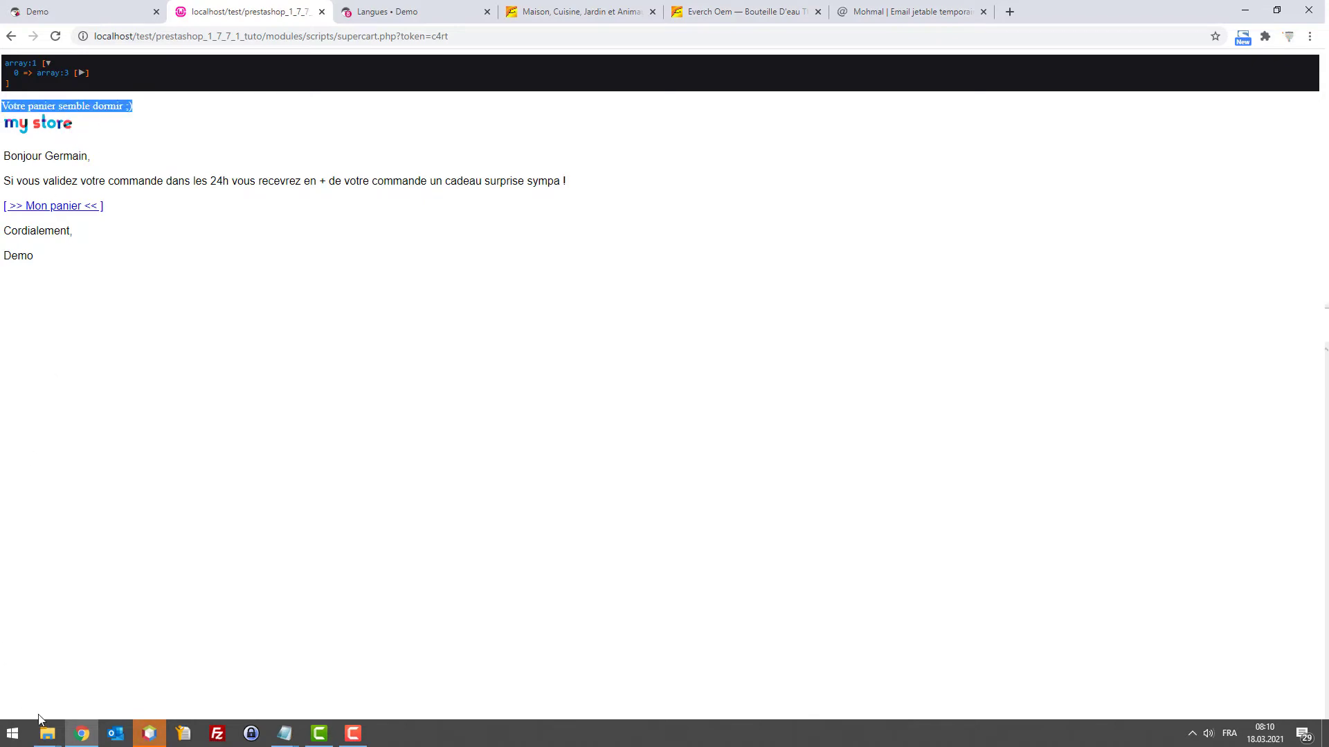
left_click(156, 732)
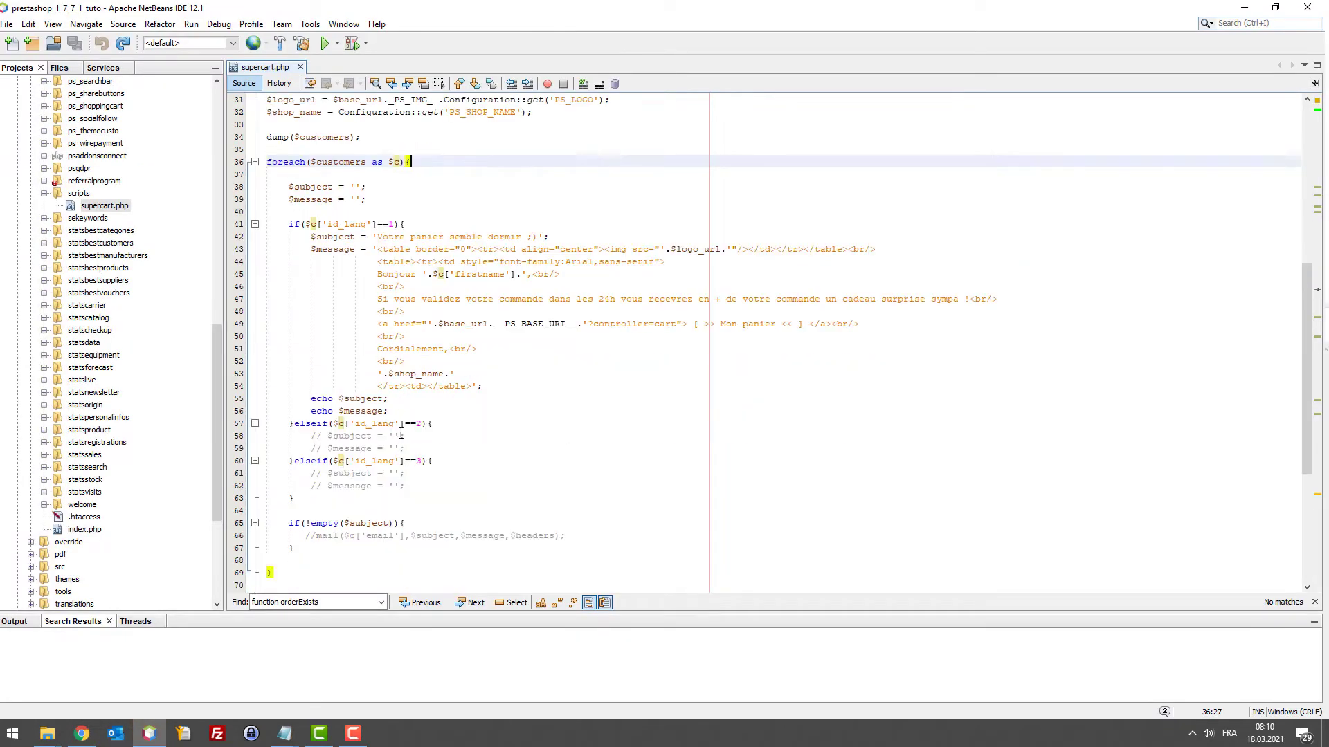
left_click(360, 411)
left_click_drag(339, 400, 393, 399)
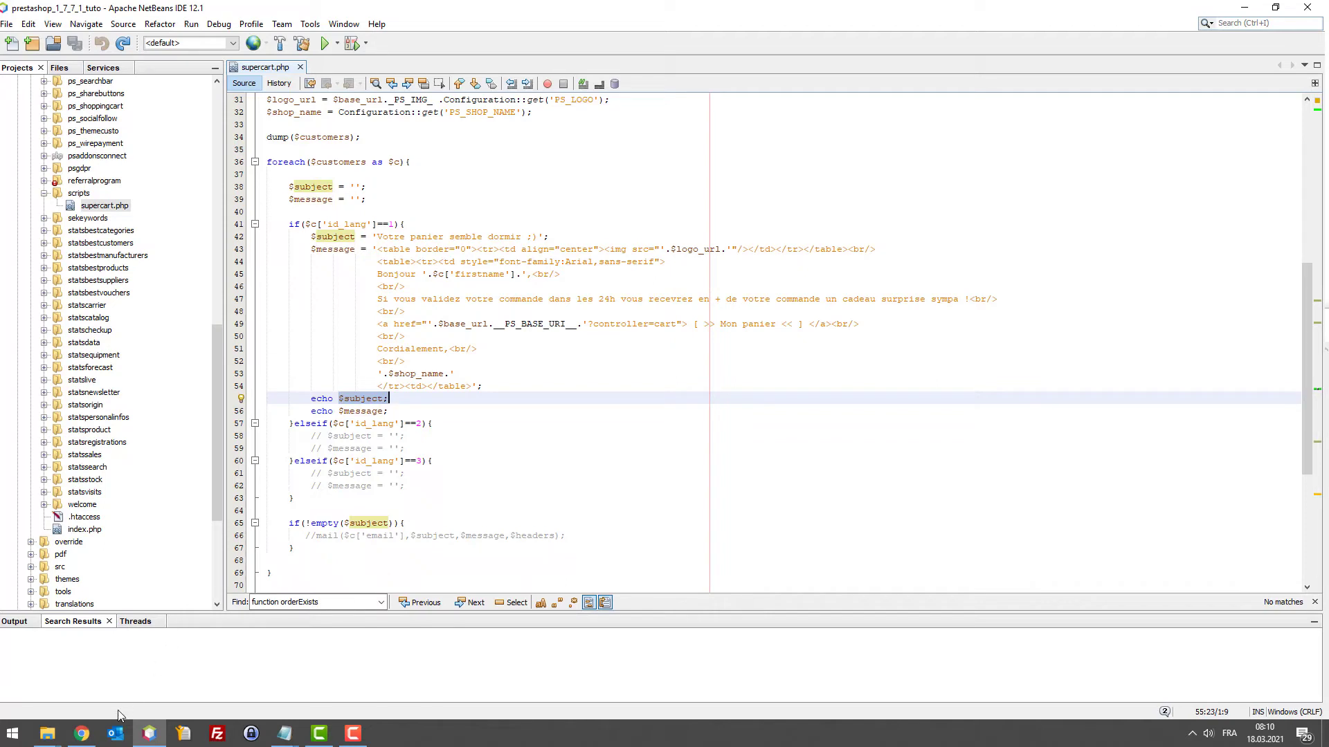
left_click(149, 735)
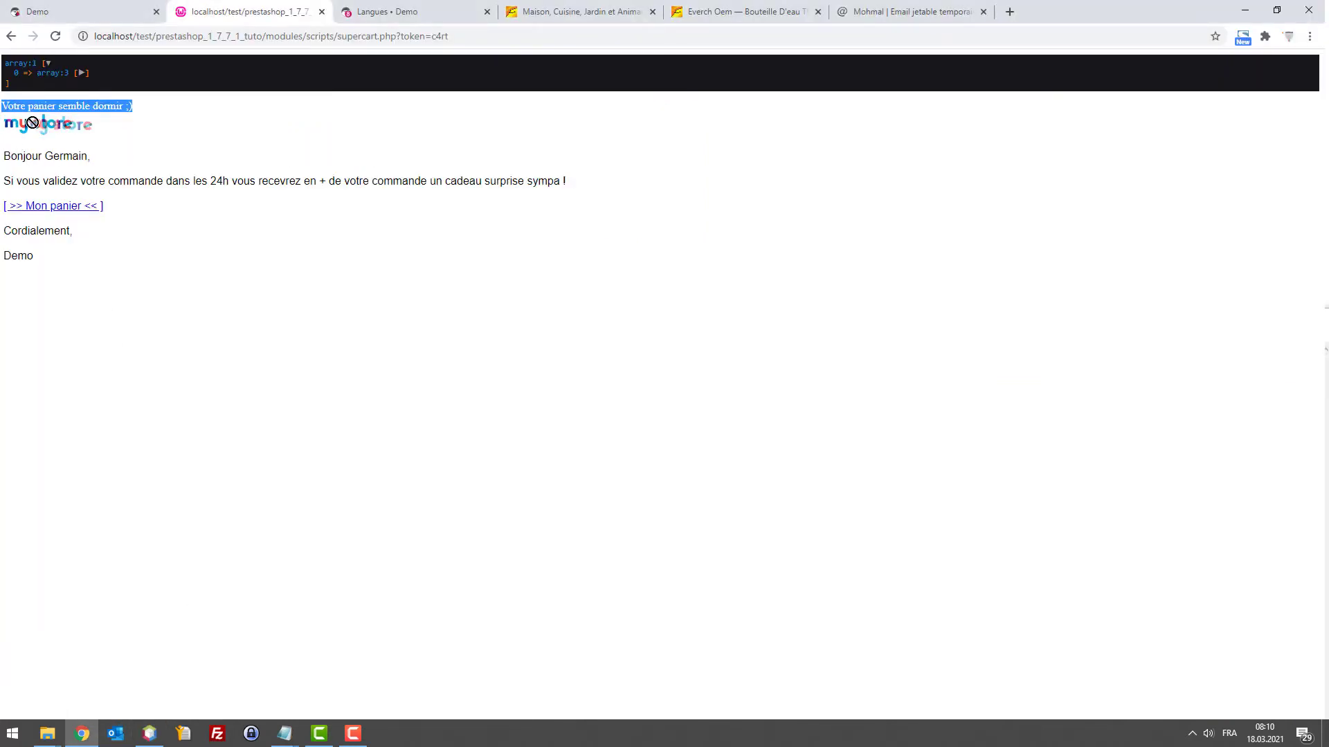
Inspect the reminder's logo and message, and confirm the Mon panier link opens the cart
left_click_drag(125, 130, 90, 172)
left_click_drag(9, 182, 540, 187)
left_click(540, 188)
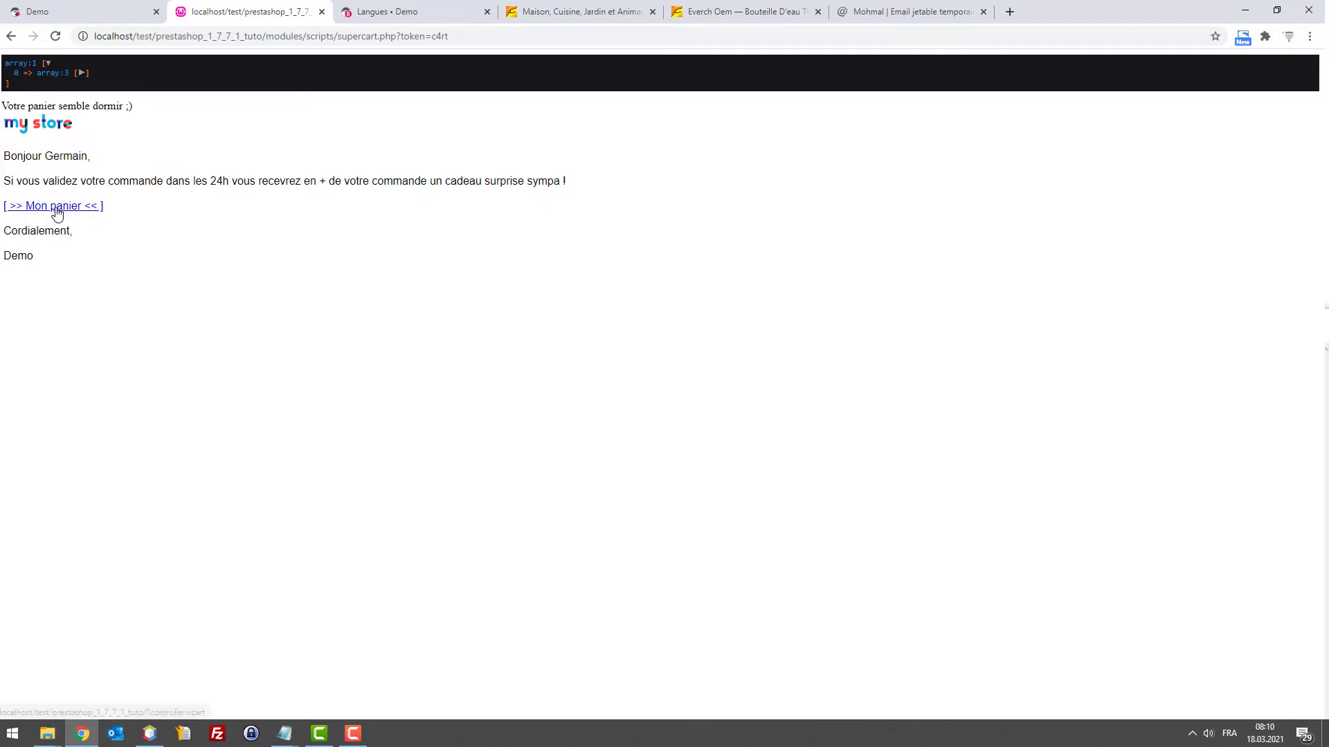
left_click(58, 212)
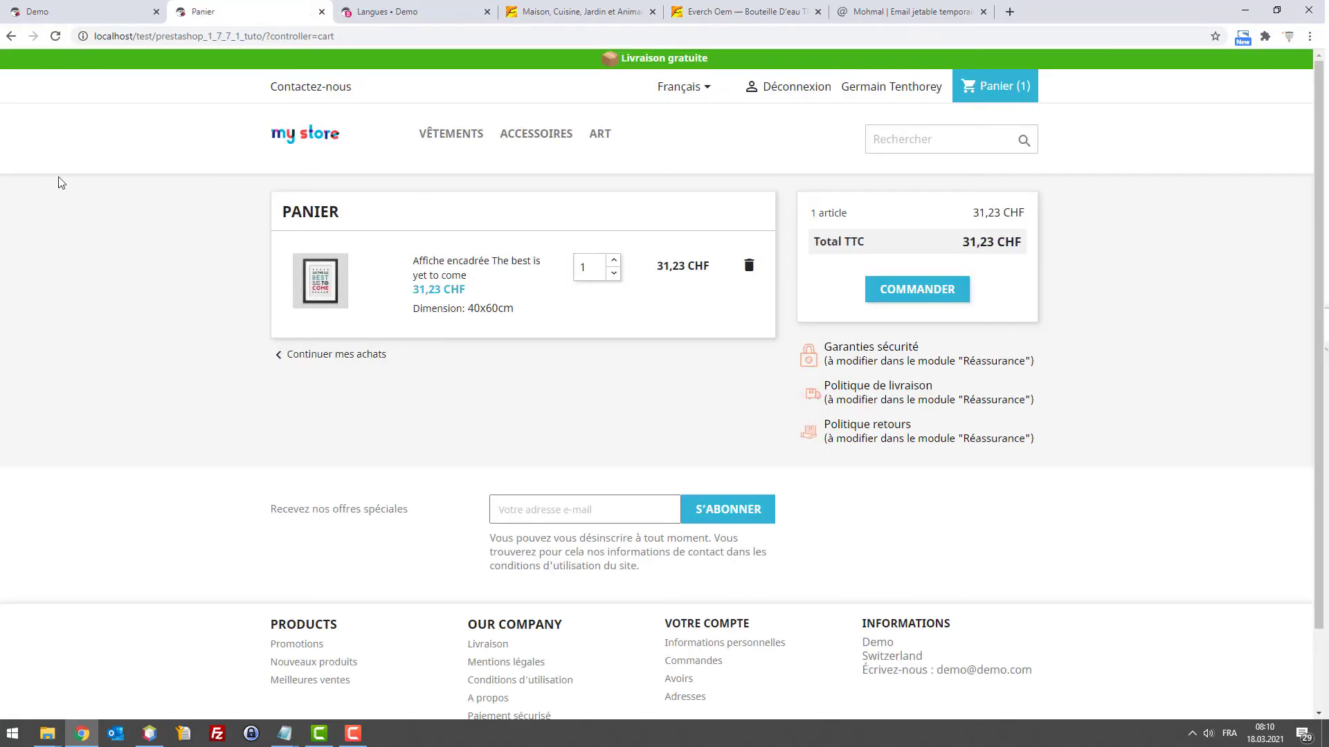
left_click(9, 36)
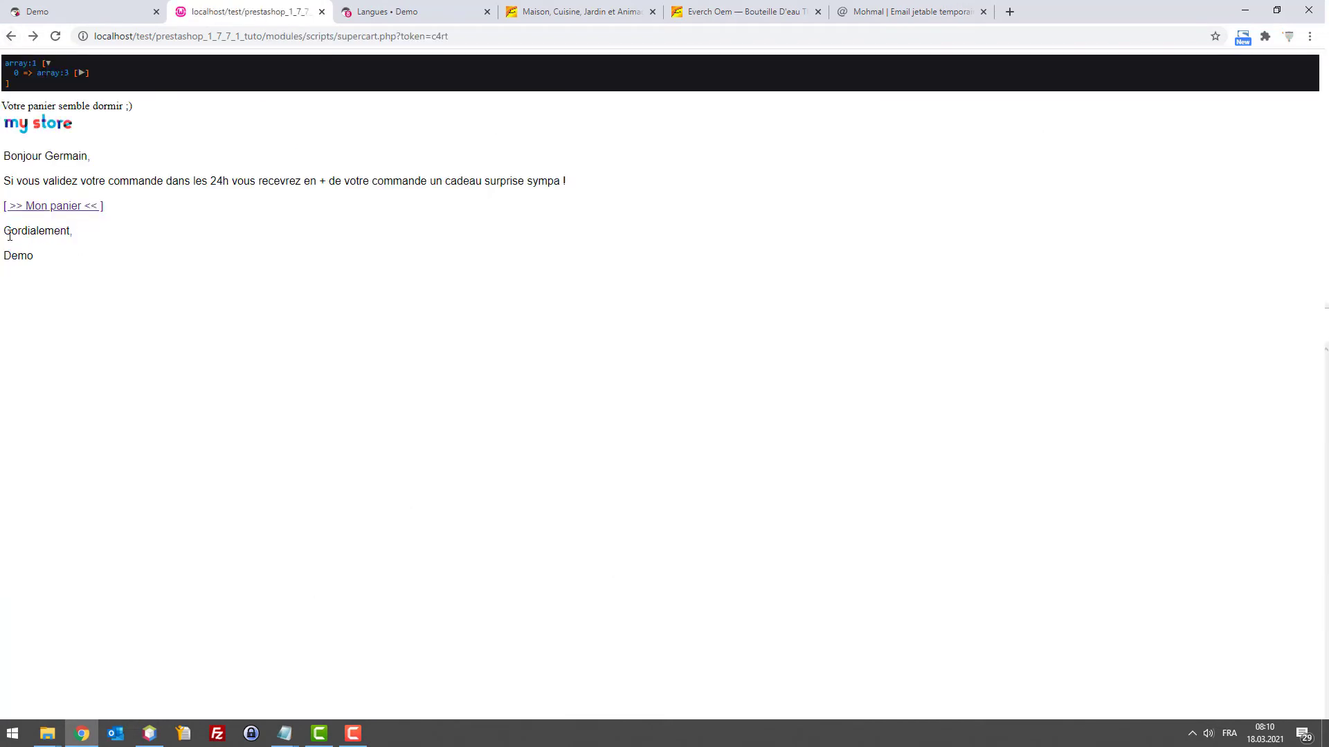
triple_click(6, 262)
left_click(35, 325)
Expand the customer entry in the debug dump and reload the temporary e-mail inbox
left_click(82, 73)
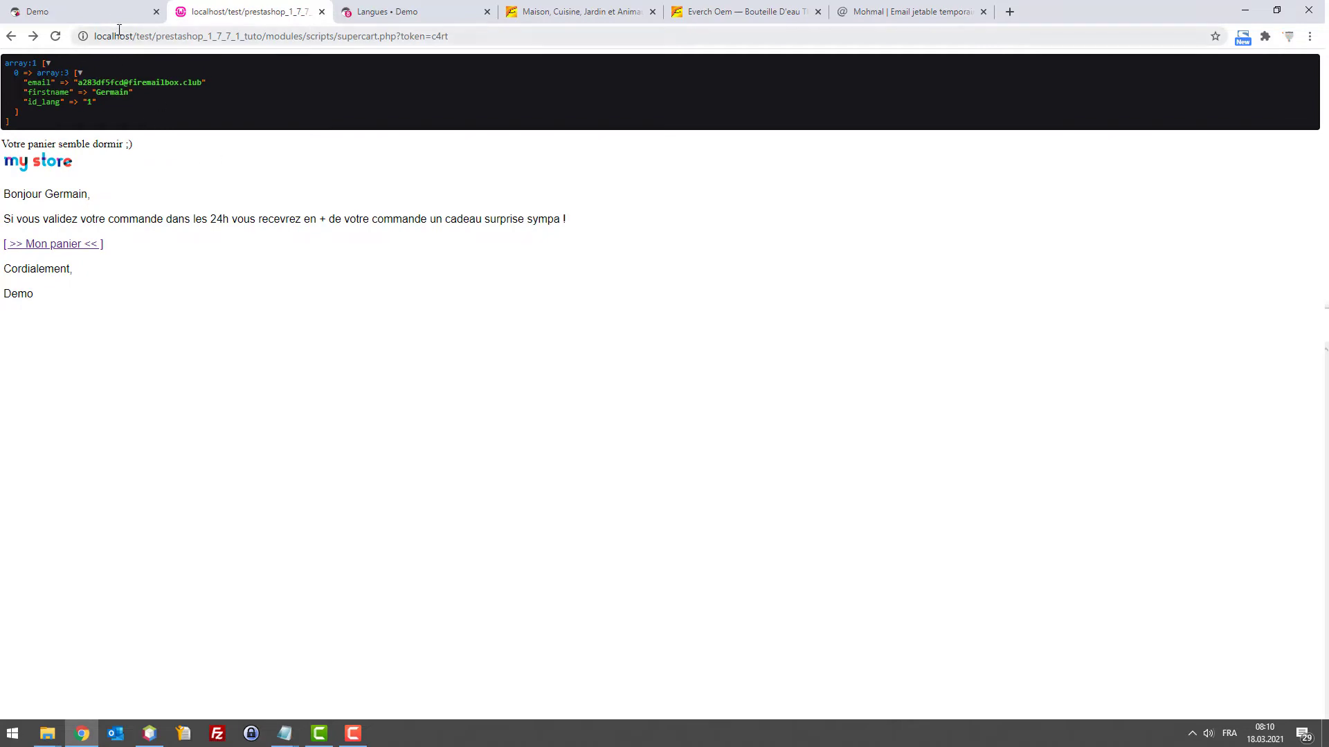
left_click(109, 9)
left_click(857, 32)
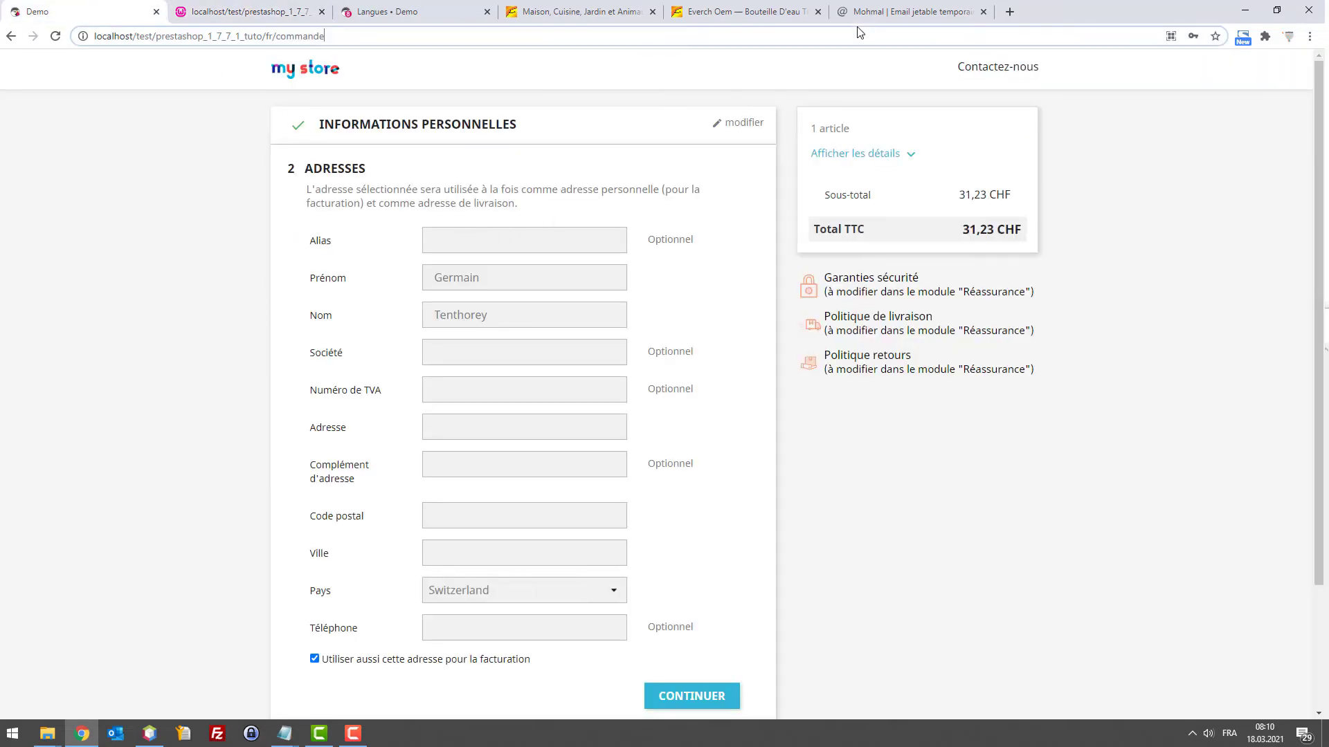
left_click(866, 12)
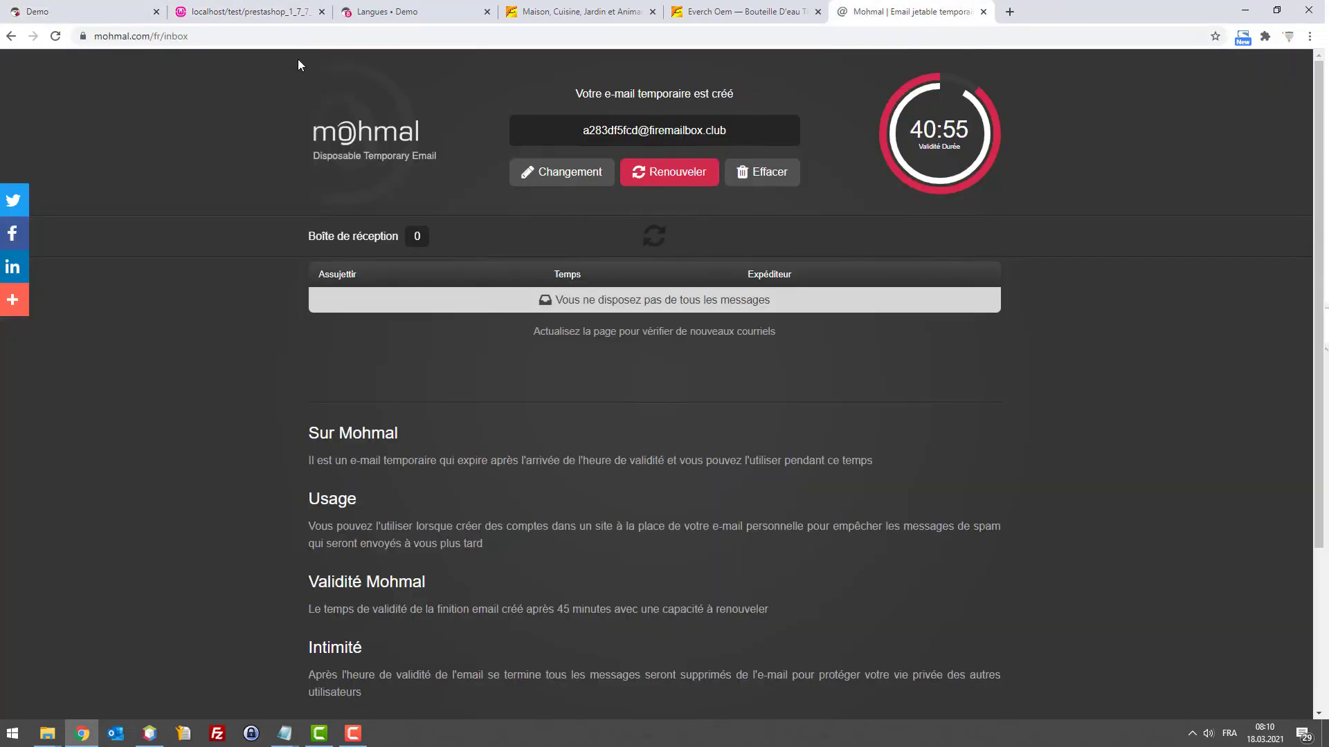
left_click(656, 238)
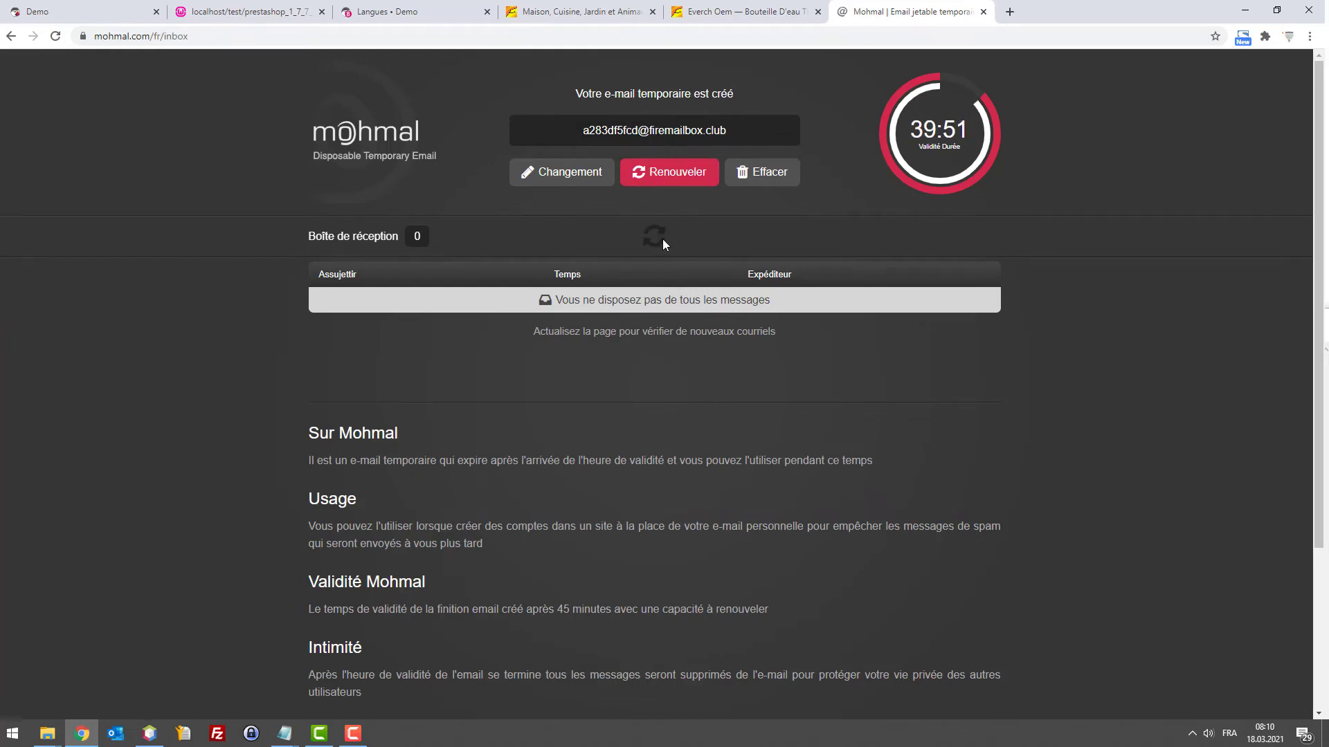
Renew the temporary address to 45:59, copy it, and return to the store's home page
left_click(668, 173)
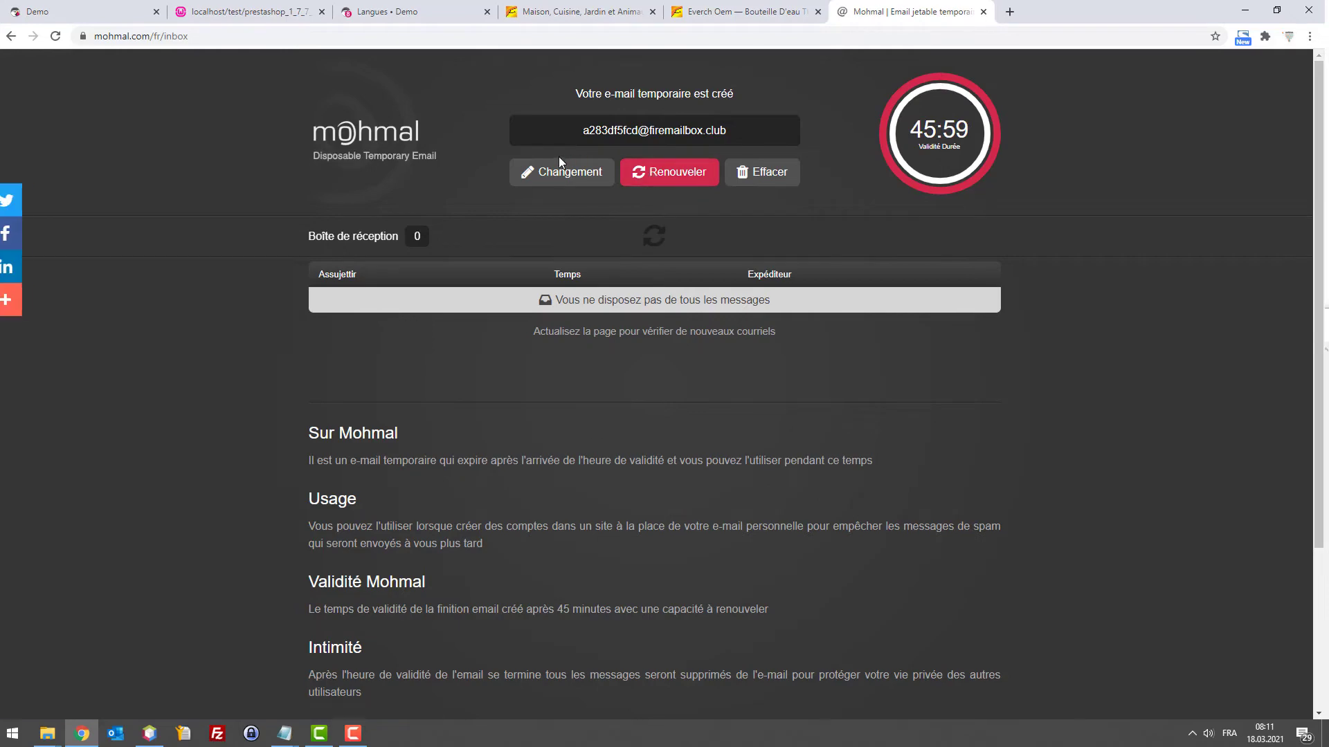
left_click(615, 131)
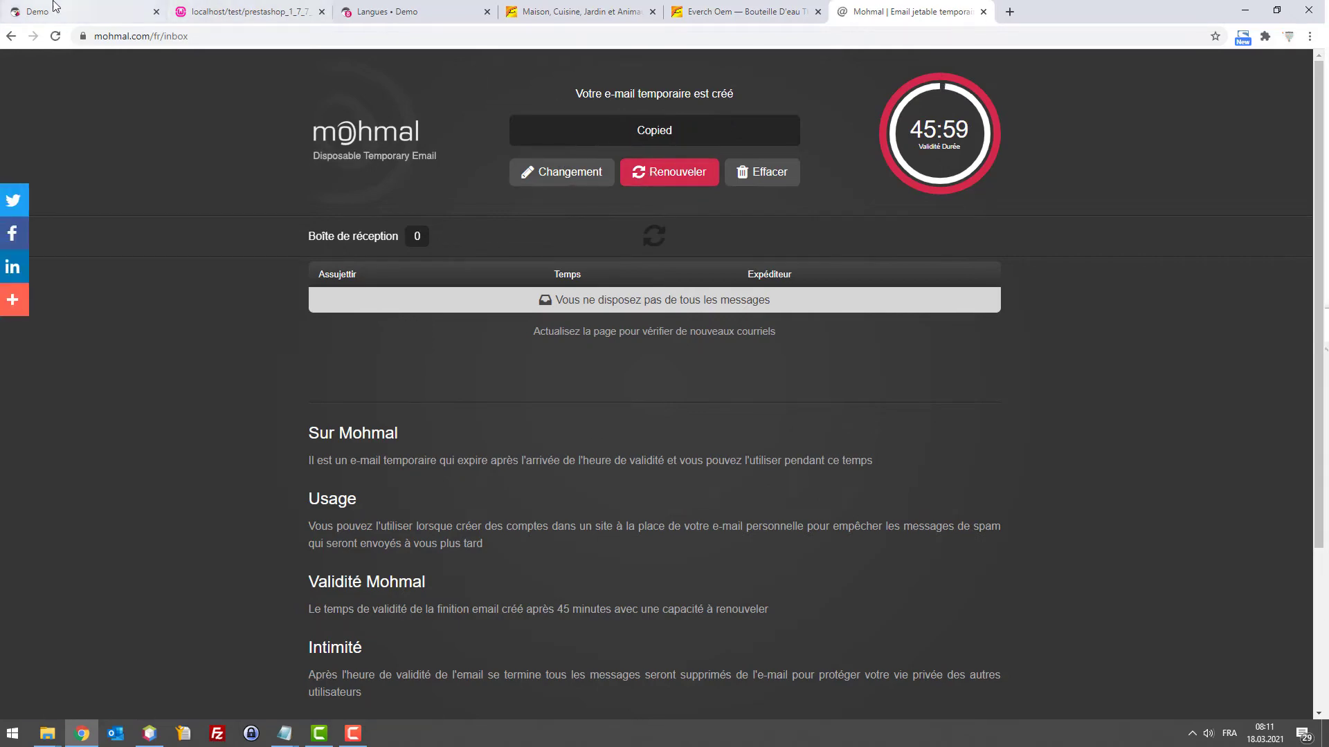
left_click(54, 7)
left_click(340, 75)
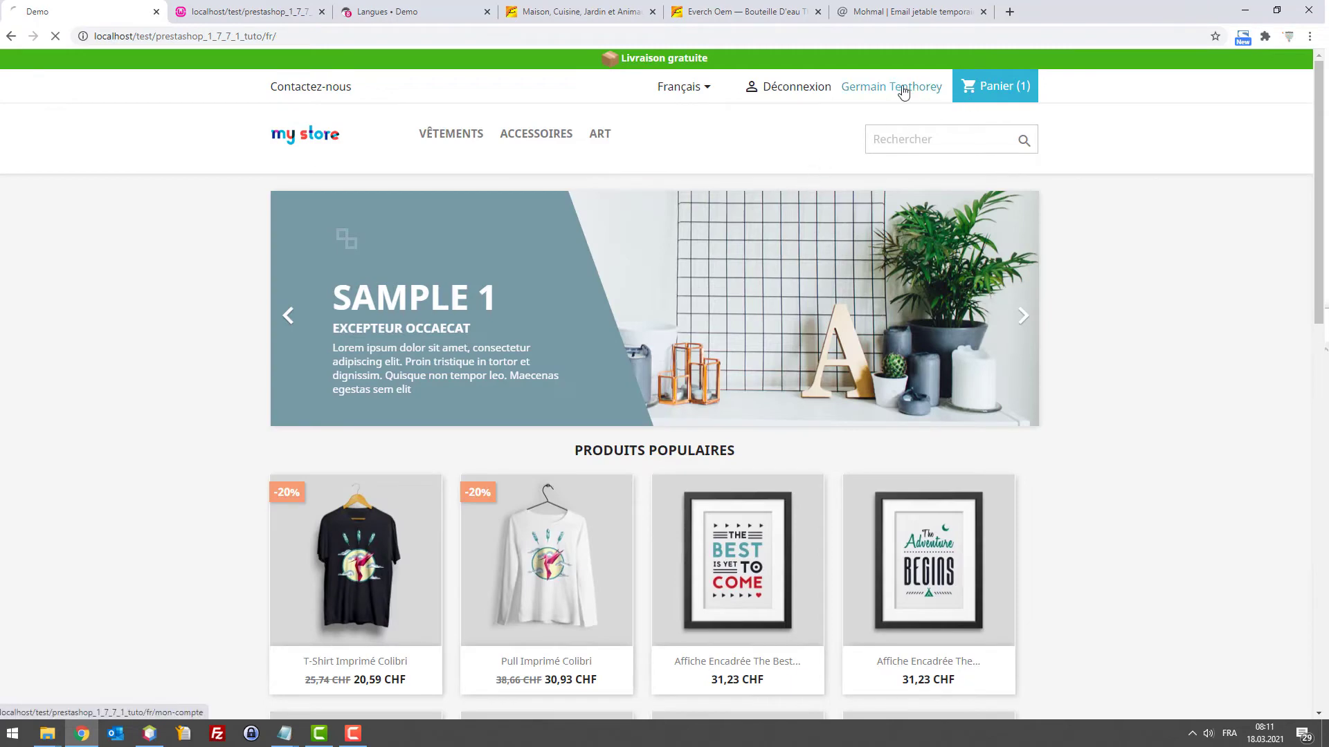
Log out, add the Today is a good day poster to the cart, and start checkout
left_click(904, 92)
left_click(678, 478)
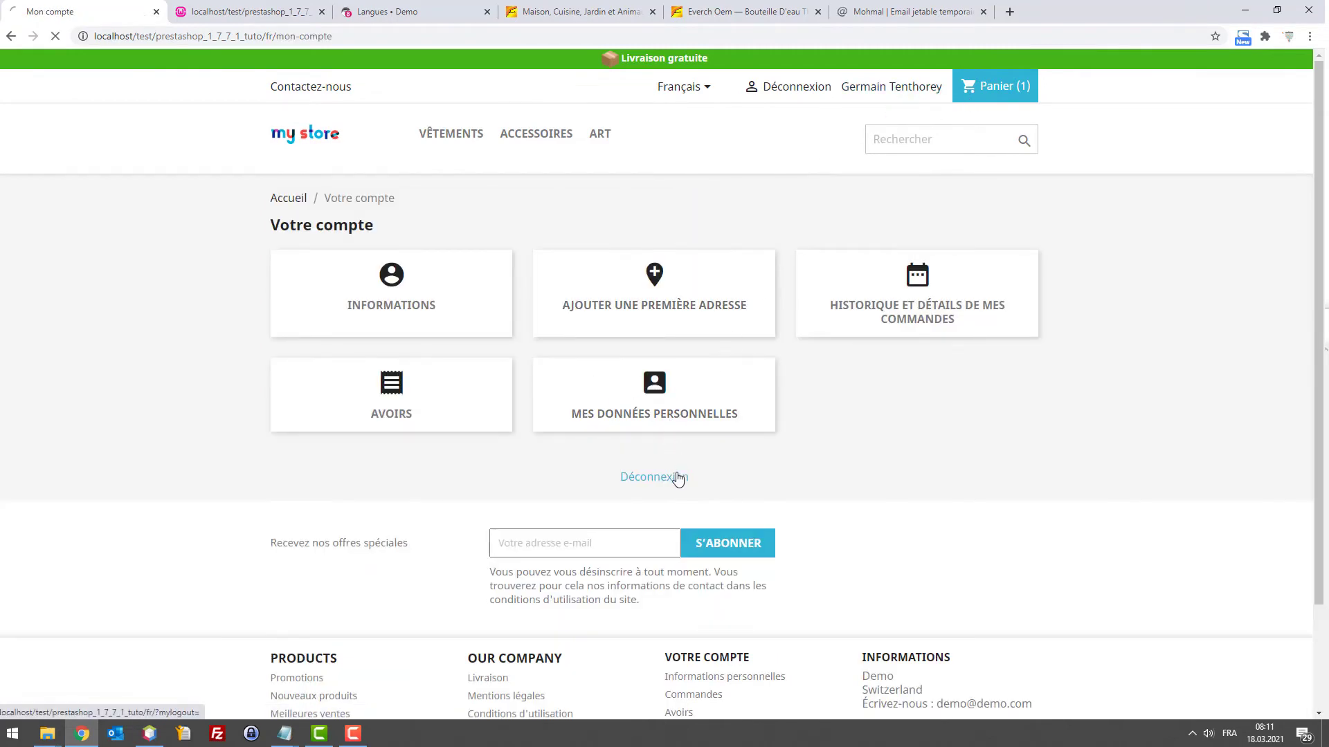
left_click(350, 129)
scroll(410, 346, "down", 7)
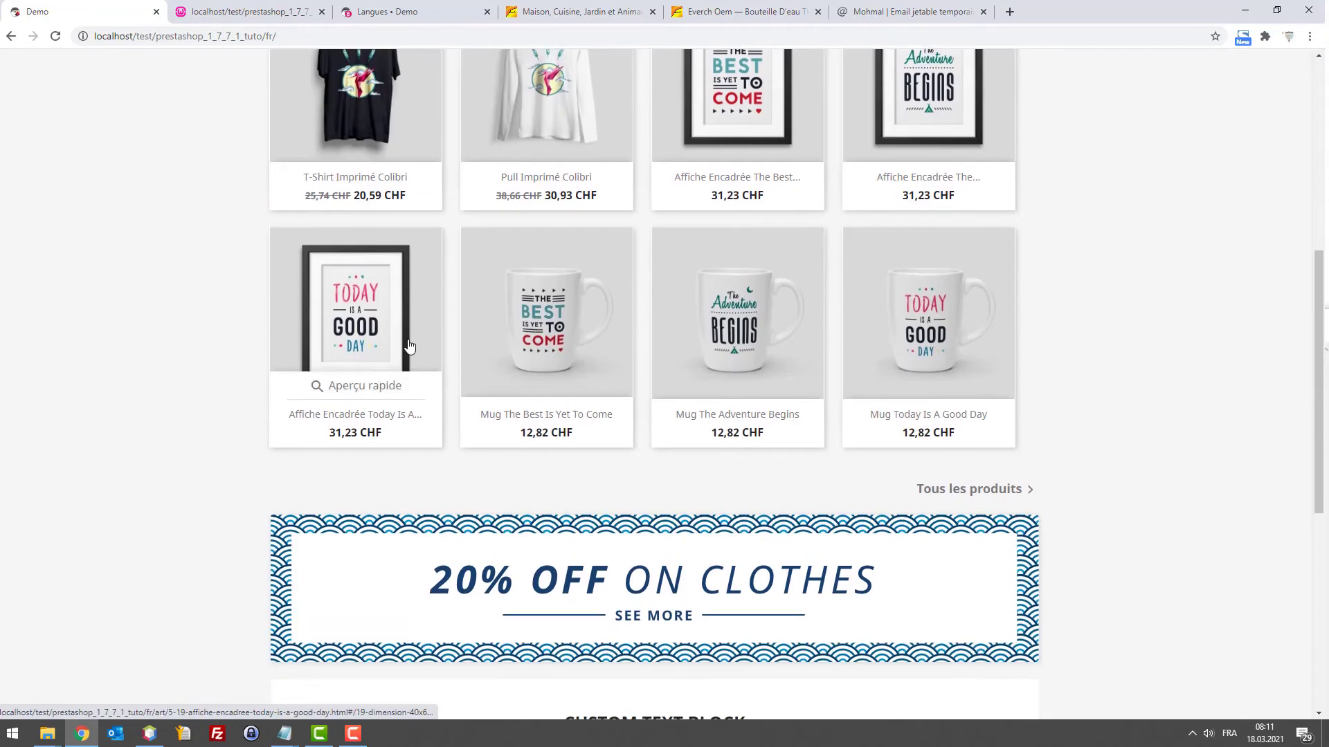
left_click(410, 346)
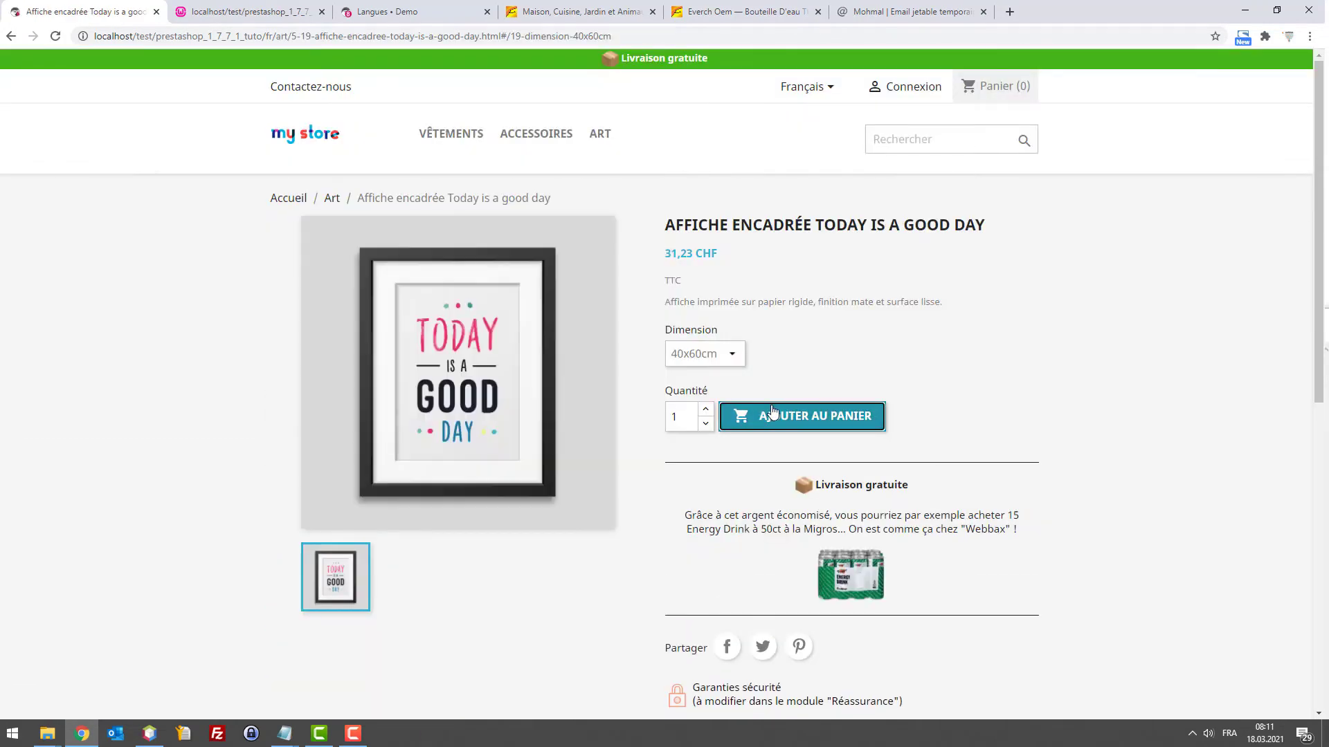
left_click(773, 413)
left_click(834, 253)
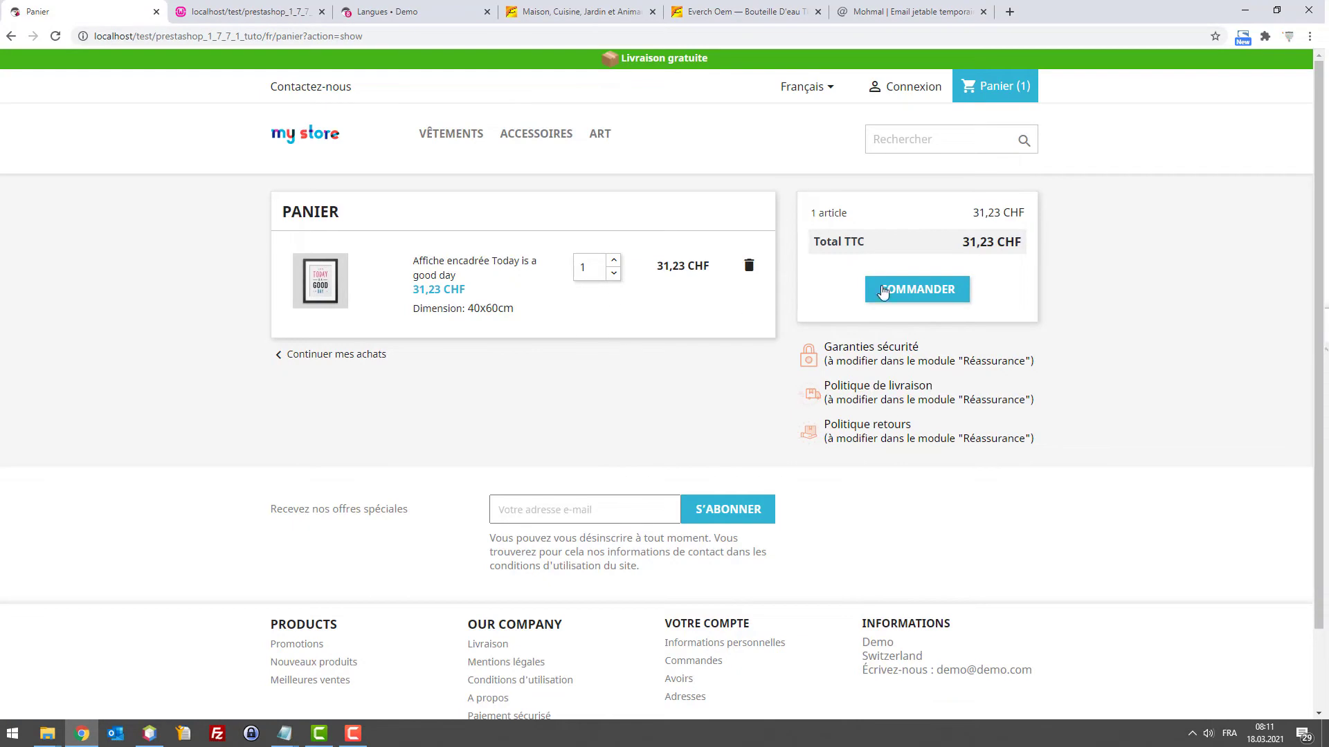
left_click(930, 295)
Fill in title M, the customer's first and last name, and the pasted temporary e-mail, accept terms, and continue
left_click(429, 206)
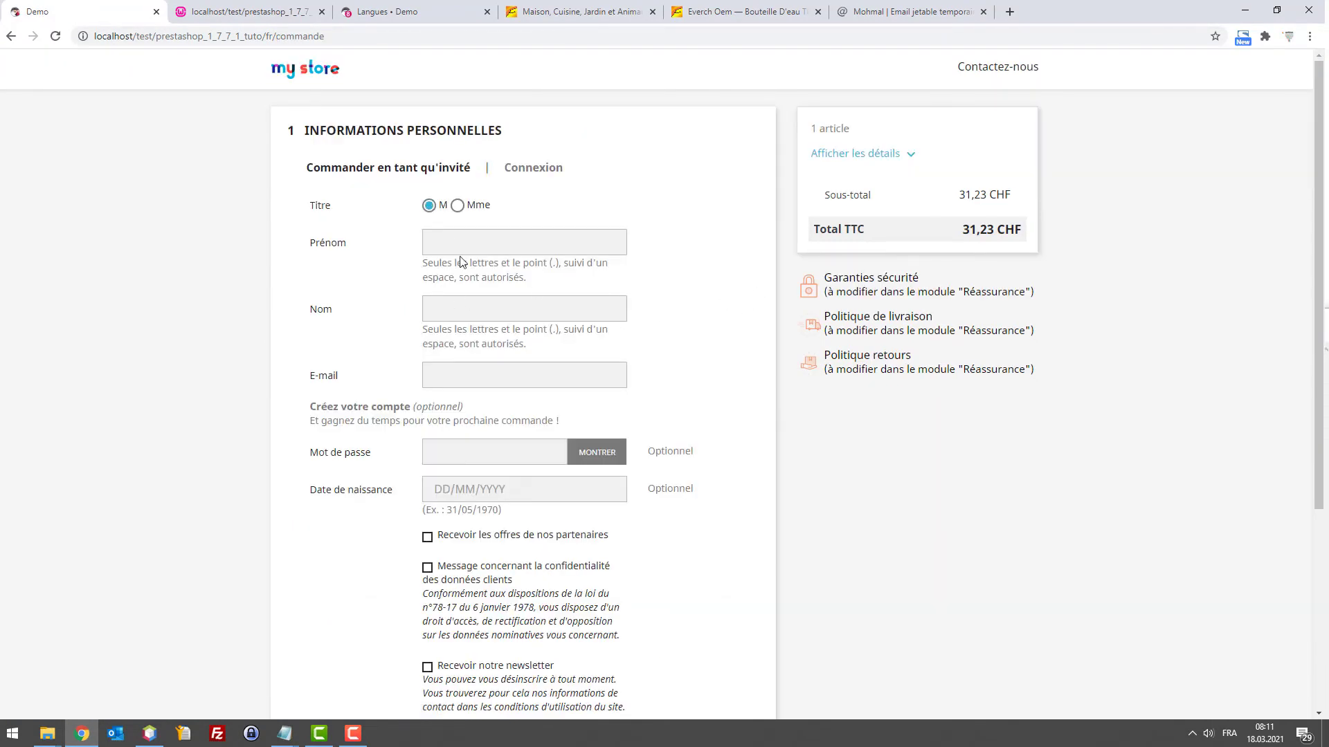
left_click(448, 234)
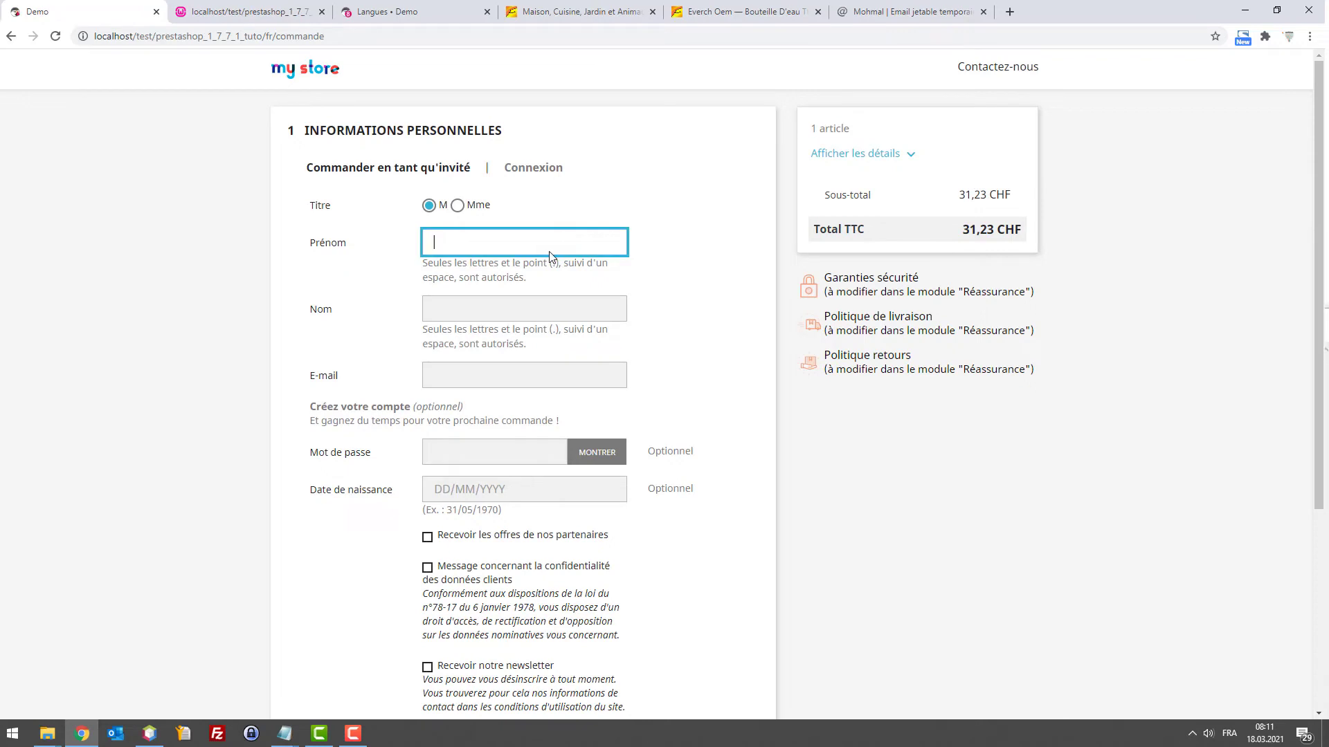
key("Tab")
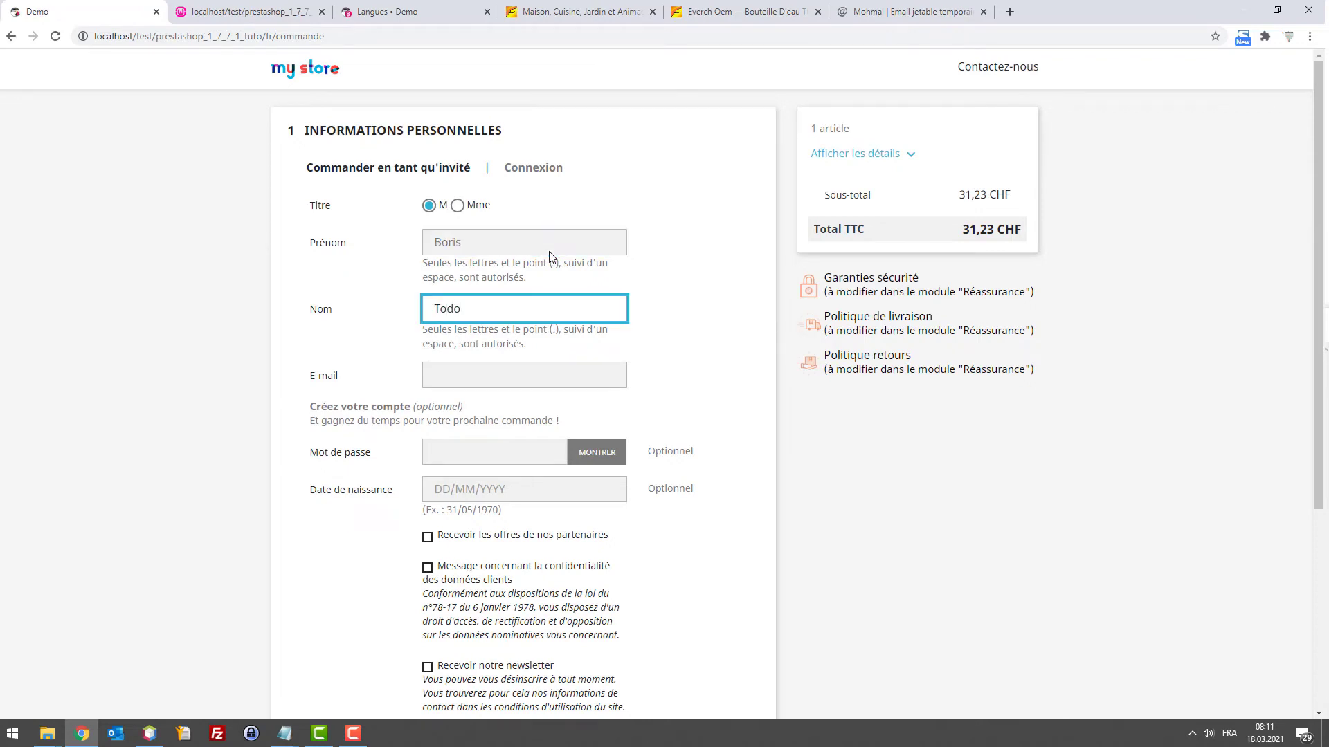
key("Tab")
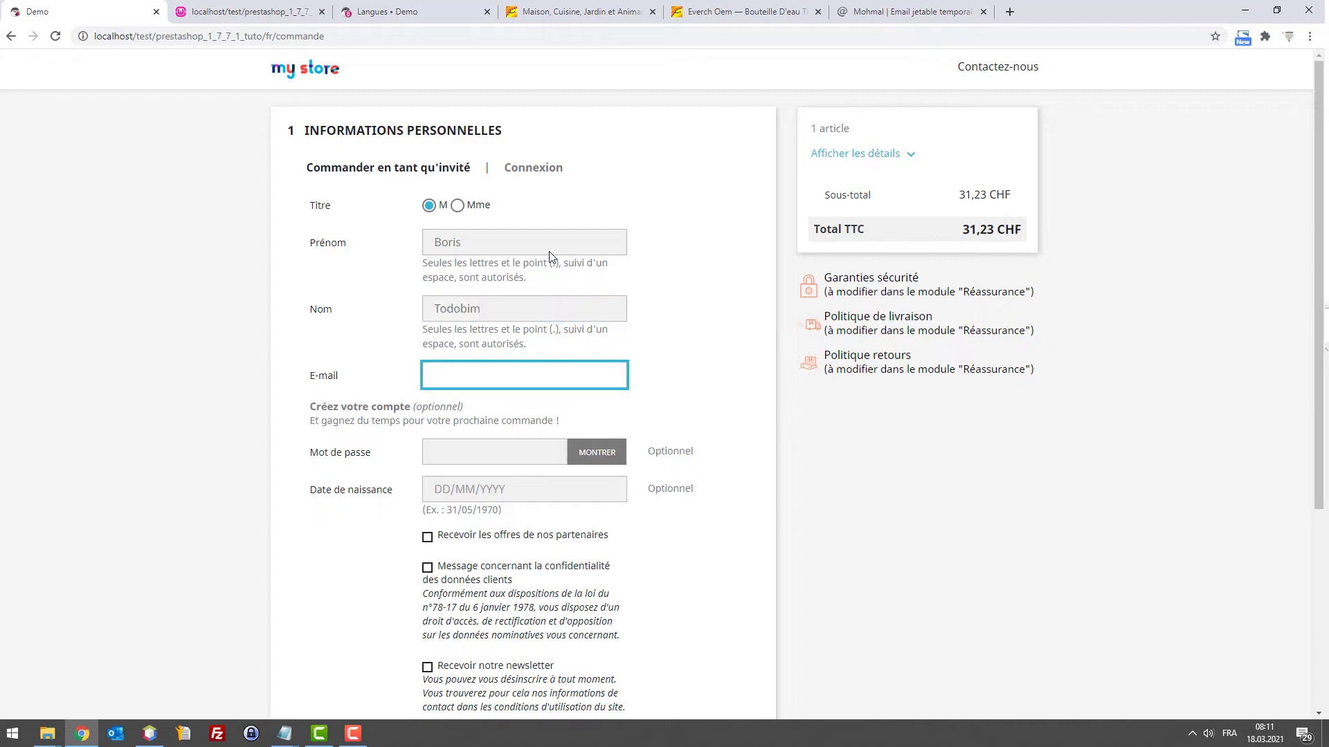
key("ctrl+v")
key("Tab")
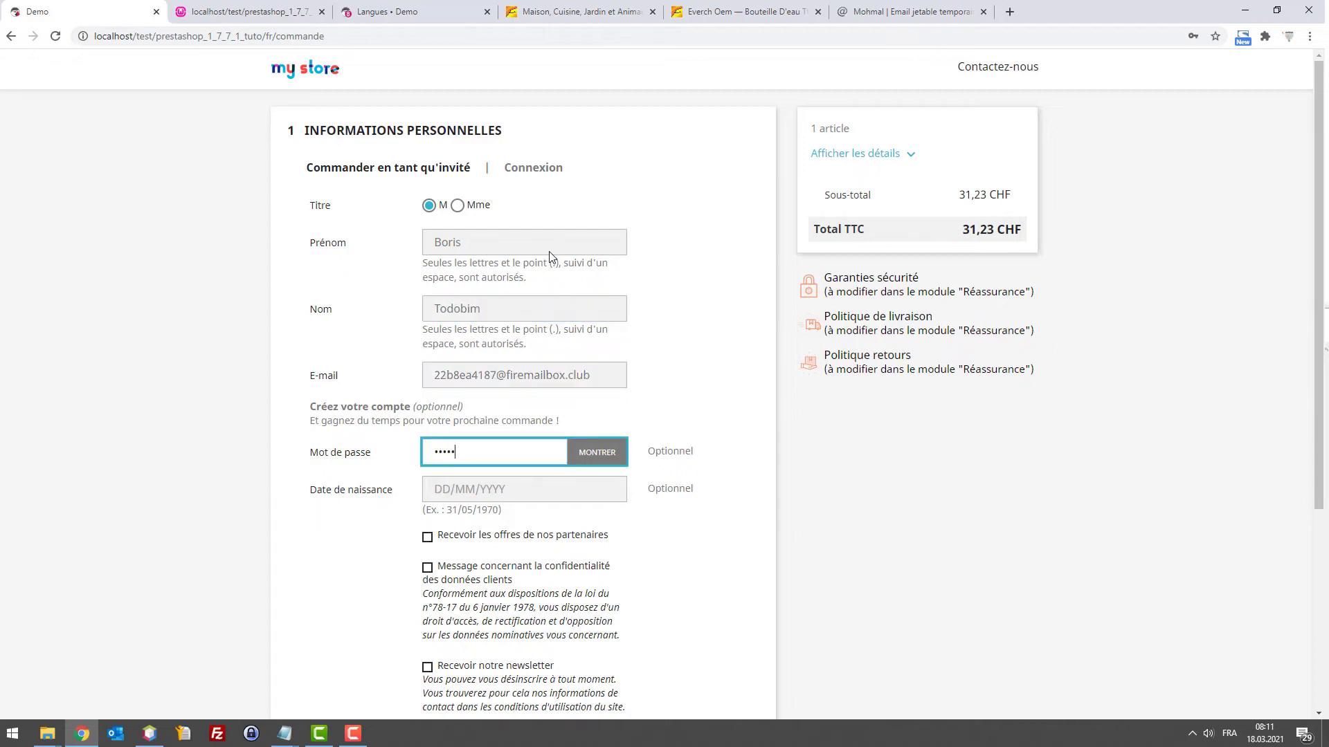
scroll(561, 277, "down", 3)
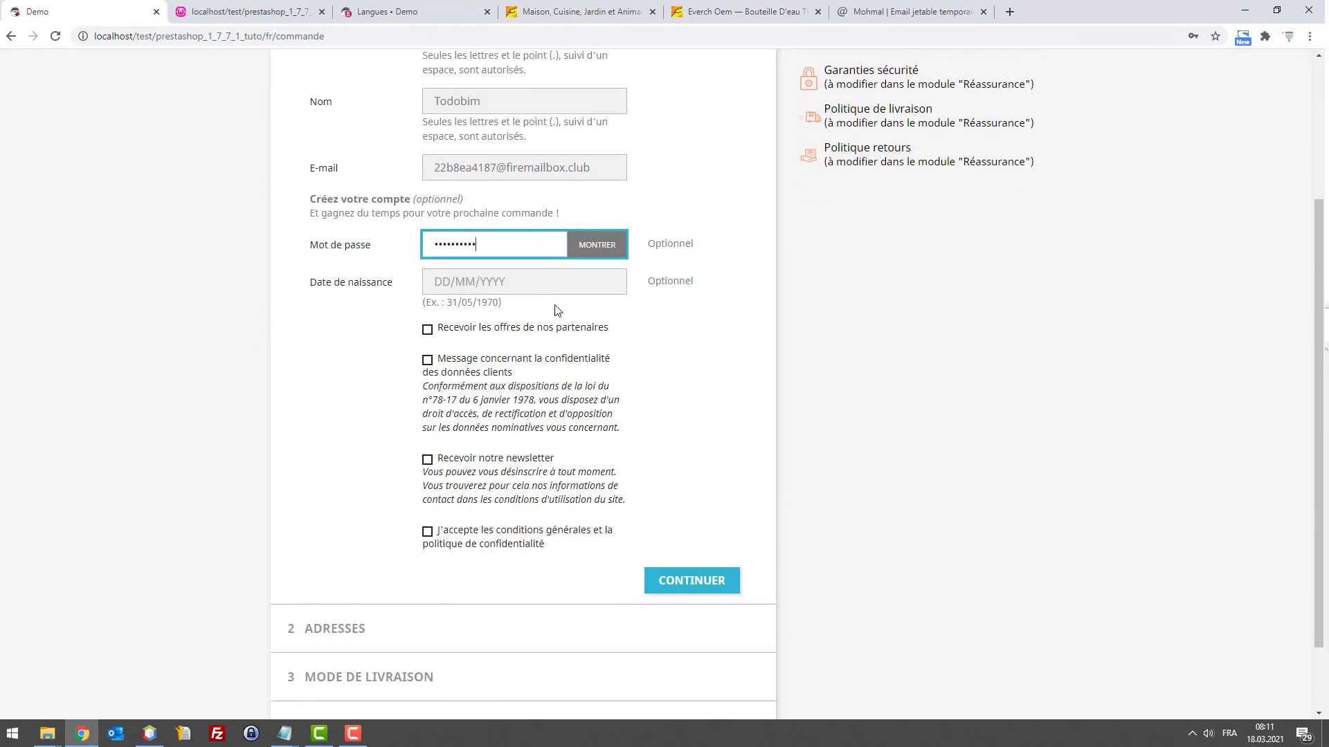
left_click(426, 363)
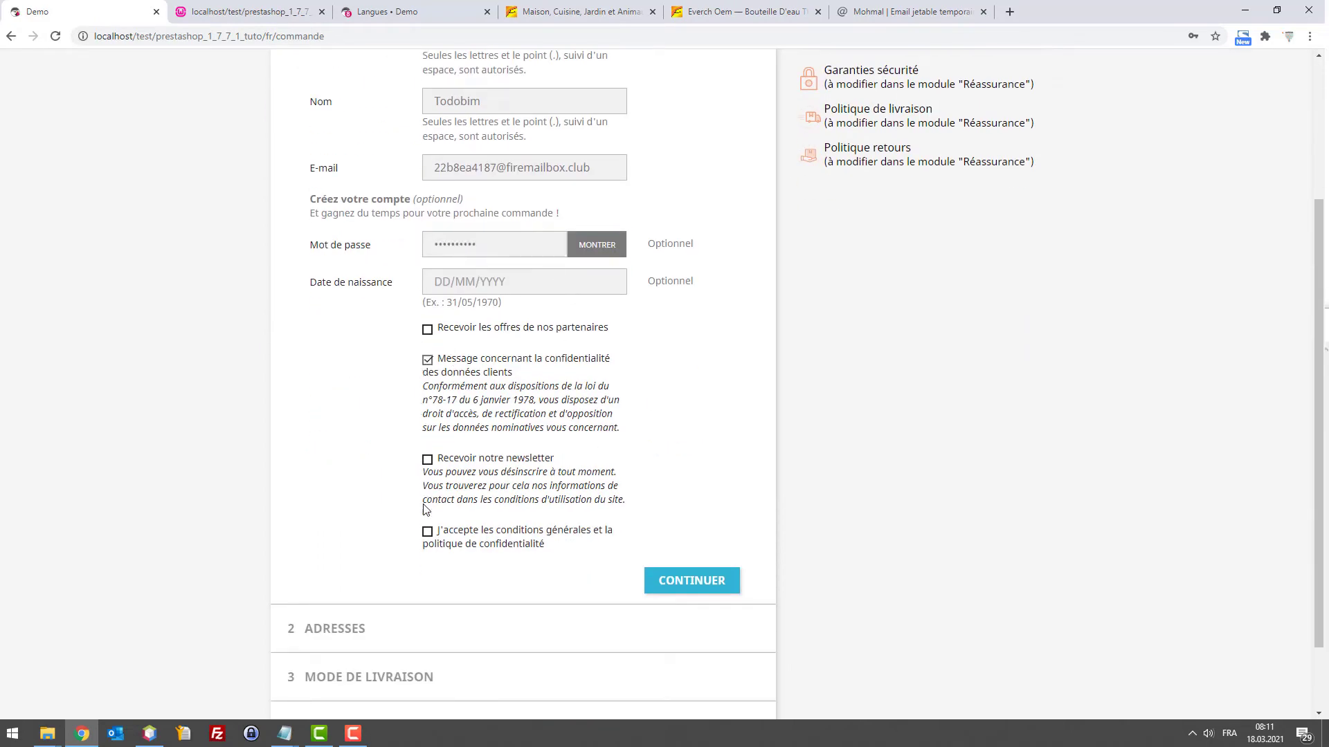
left_click(427, 531)
left_click(669, 582)
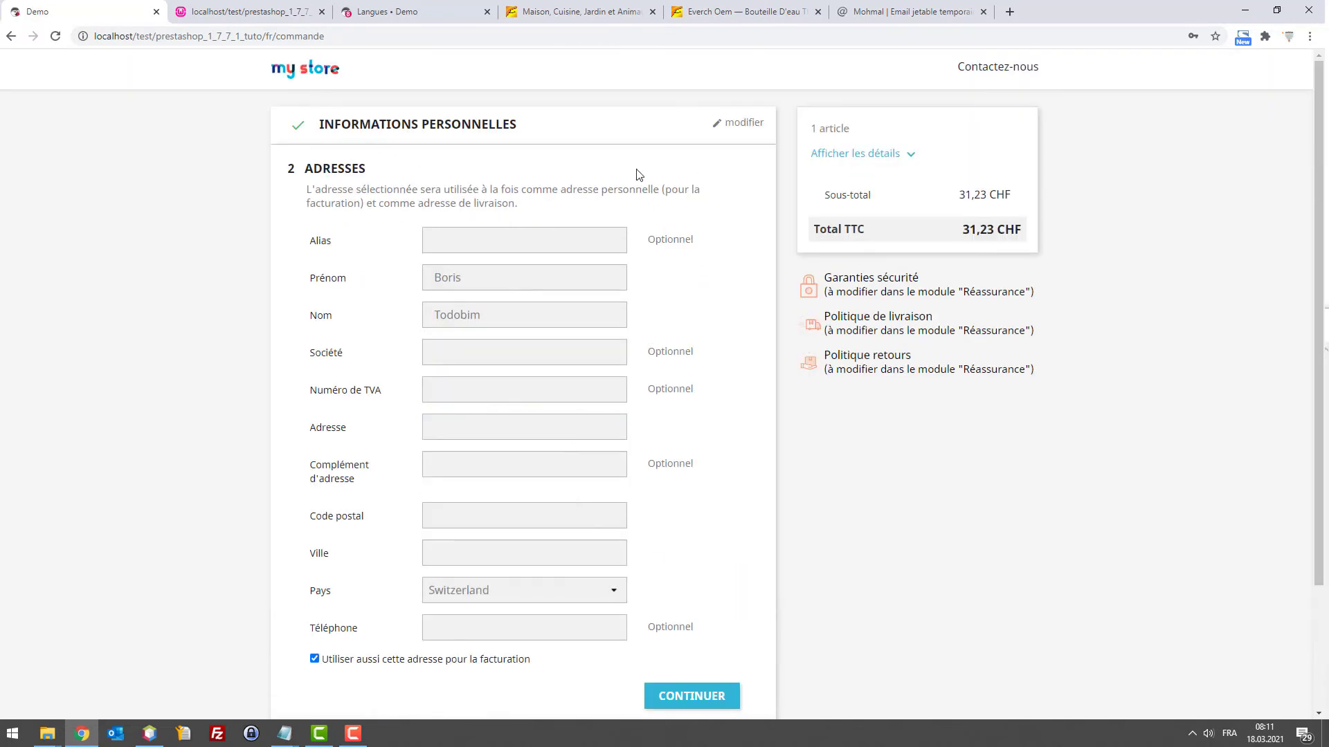
Rerun supercart.php and expand both customer entries in the data dump
left_click(256, 11)
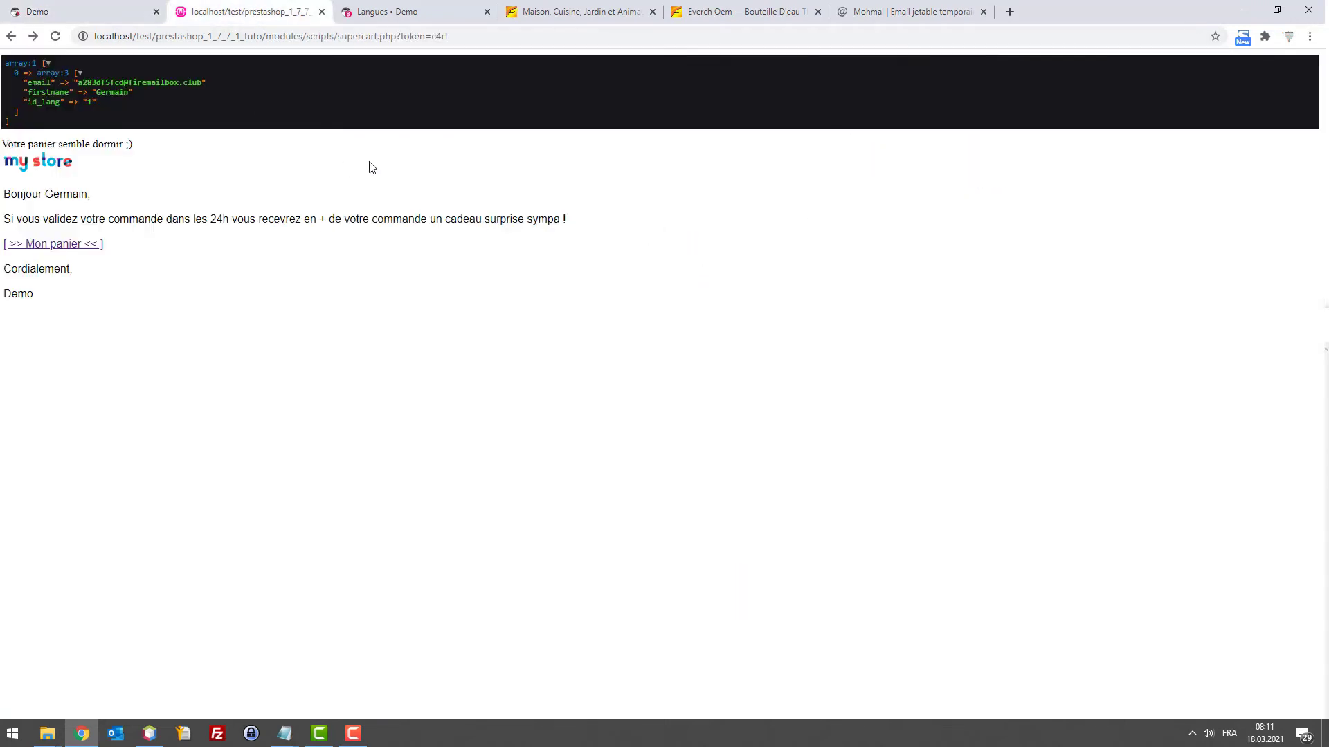
key("F5")
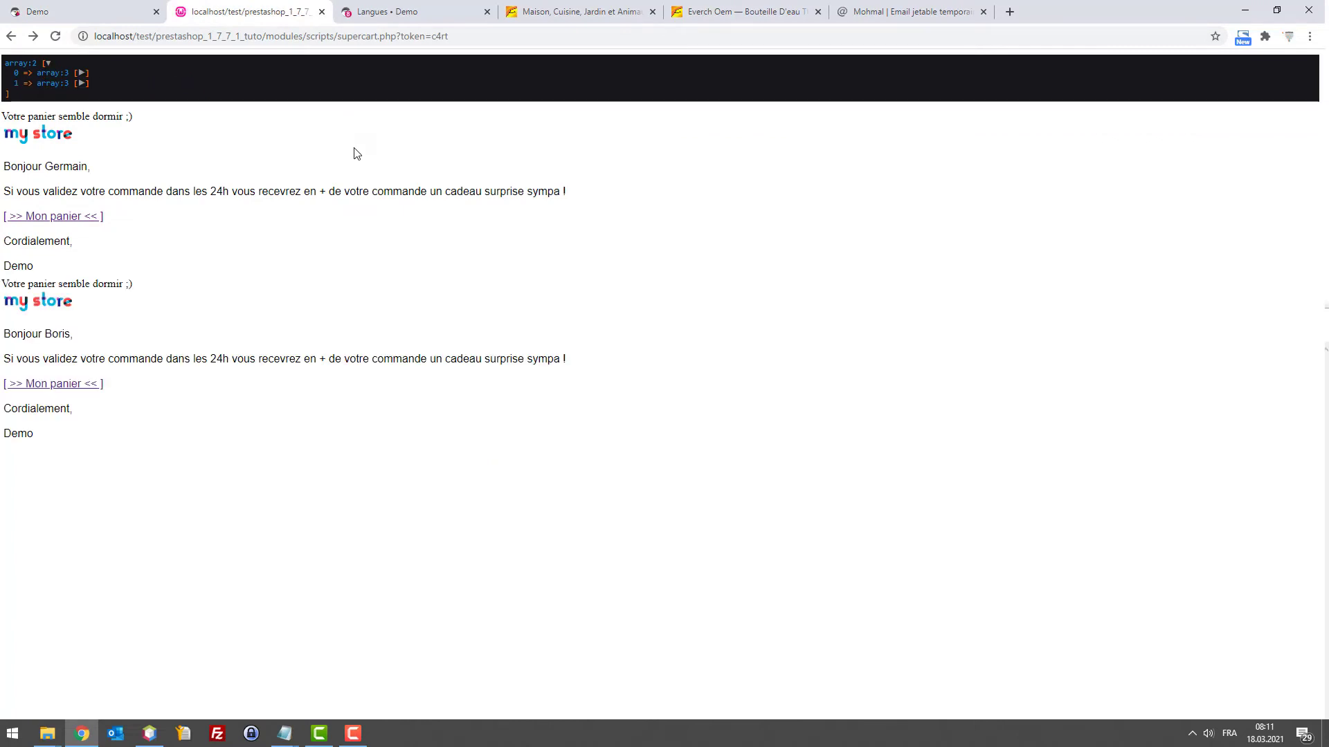
left_click(81, 72)
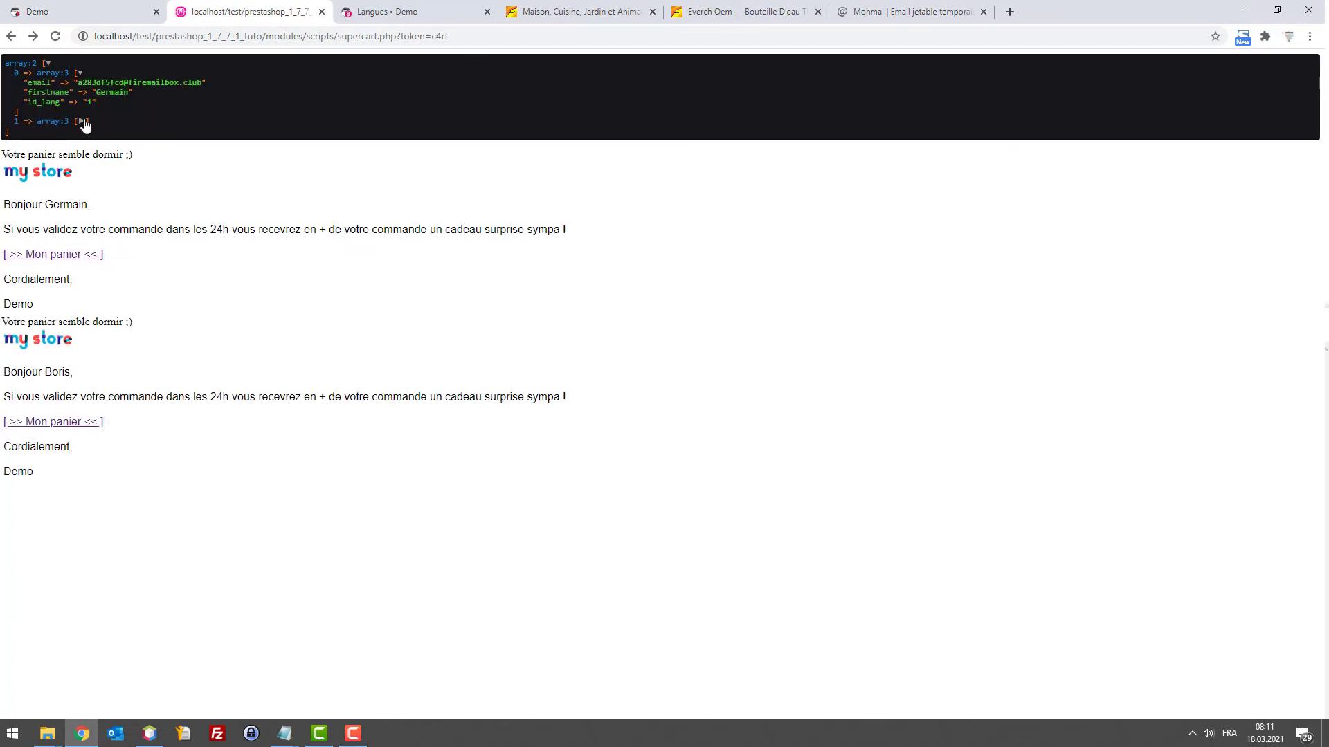
left_click(81, 121)
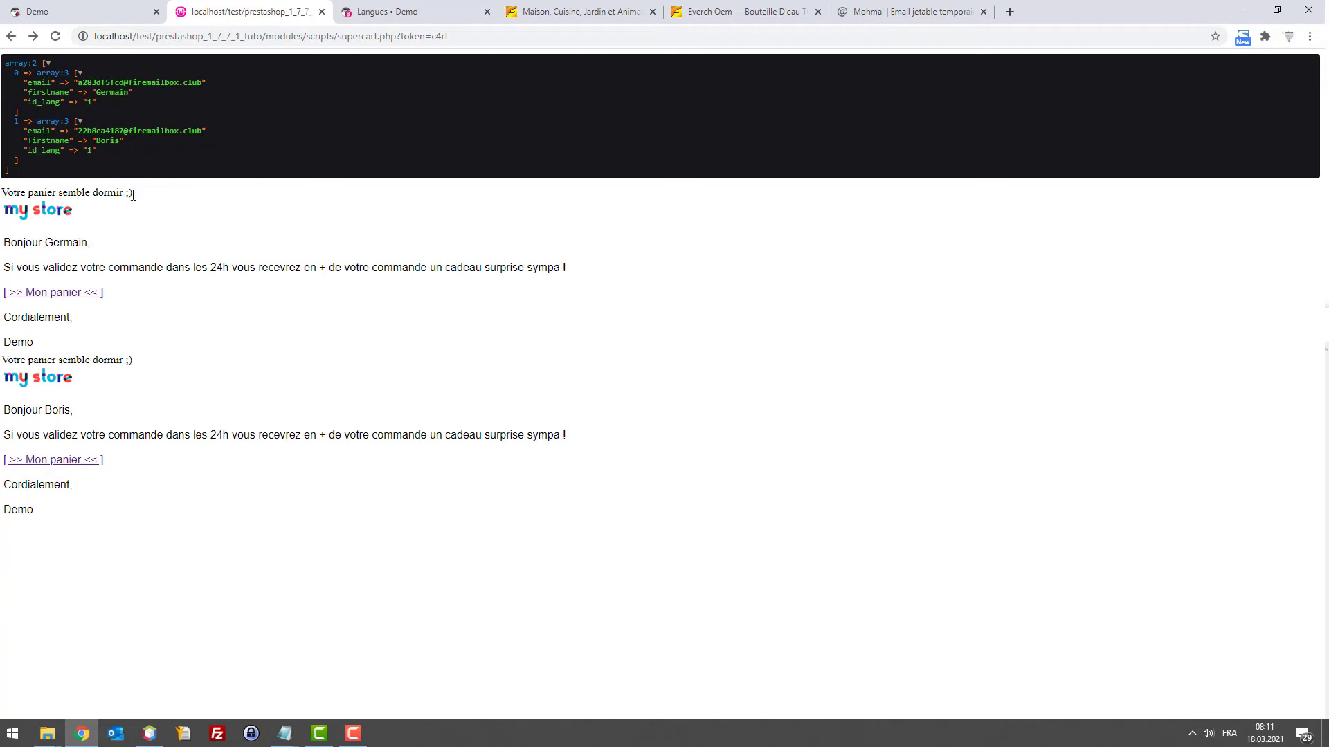
Inspect the two-entry dump and both reminder e-mails, then reload the page from the address bar
left_click_drag(74, 311, 2, 184)
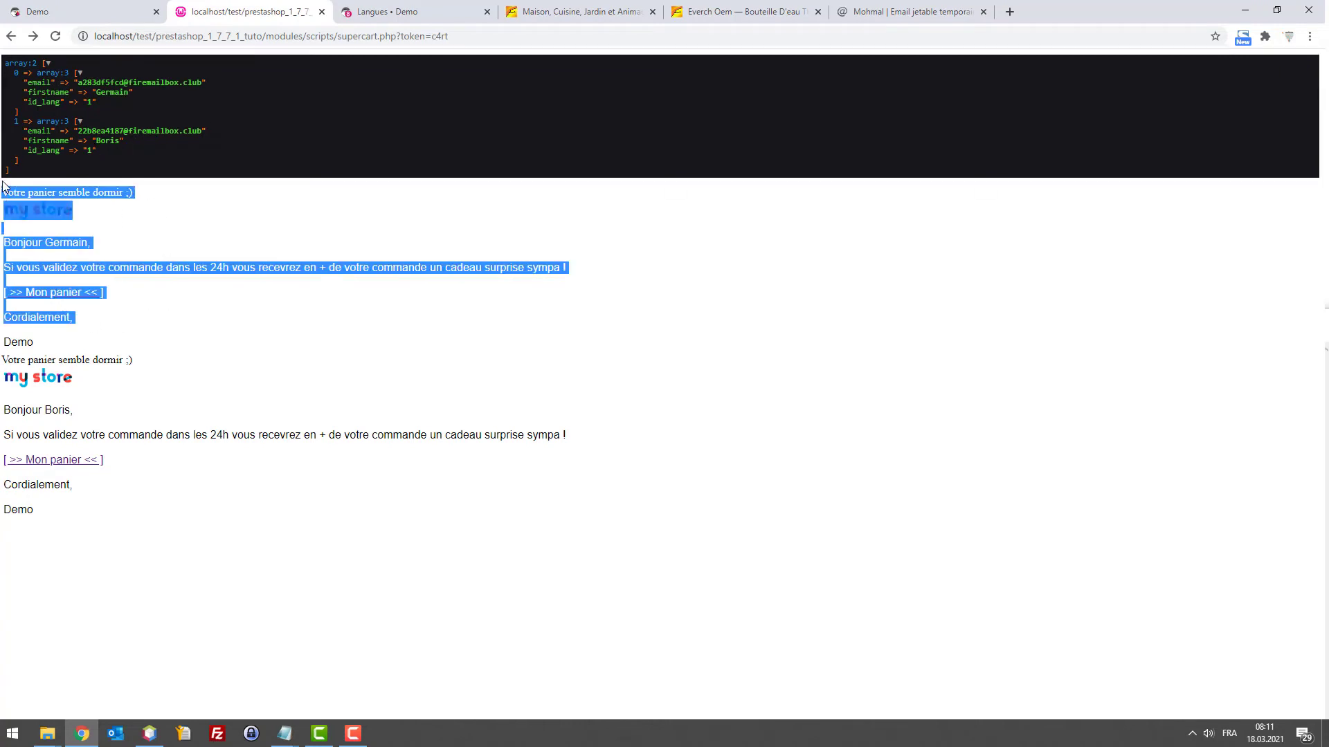
left_click_drag(76, 514, 3, 368)
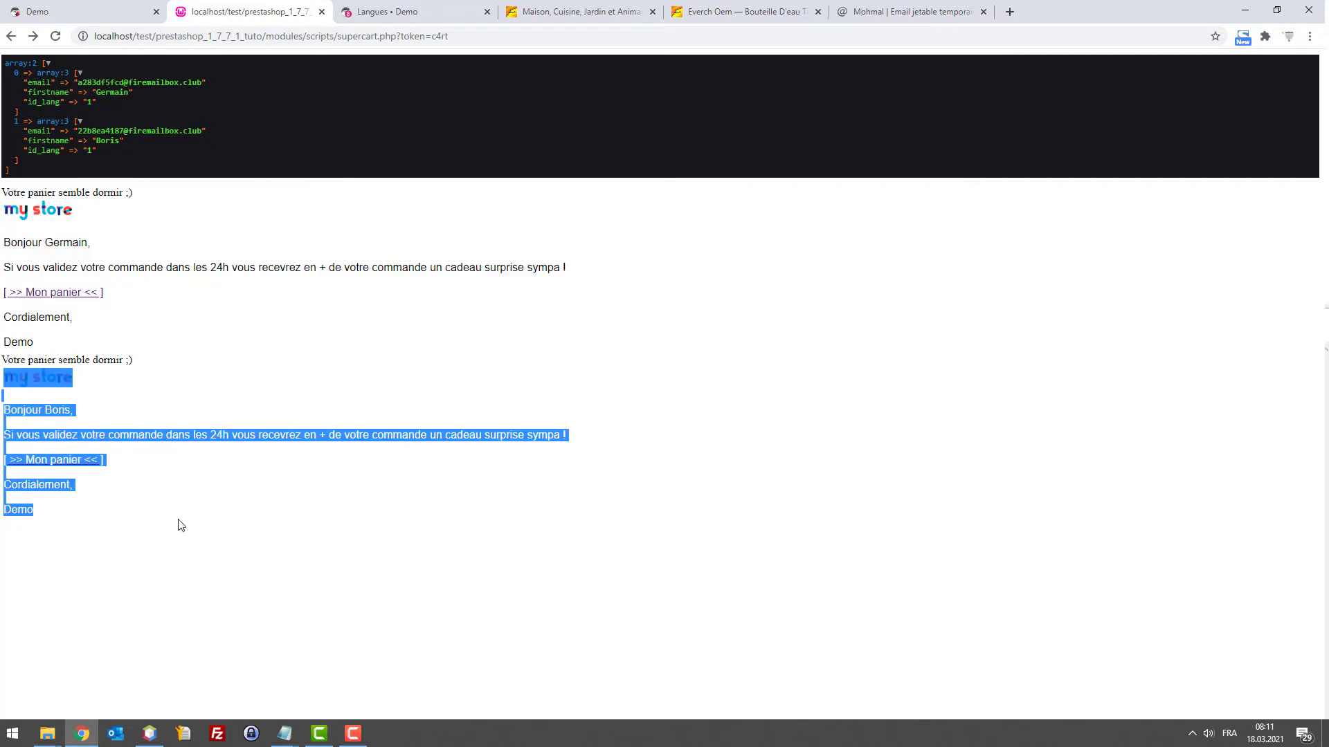
left_click_drag(121, 154, 9, 60)
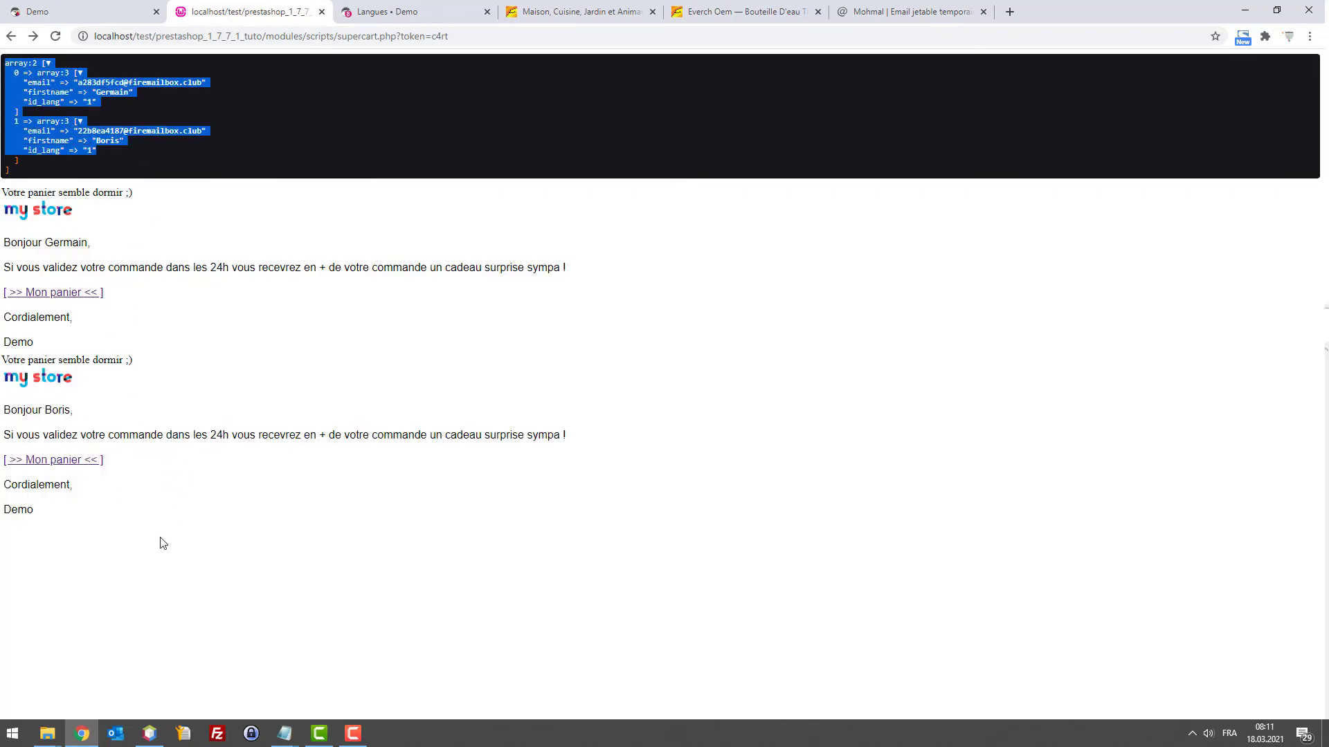
left_click_drag(104, 398, 14, 187)
left_click(133, 477)
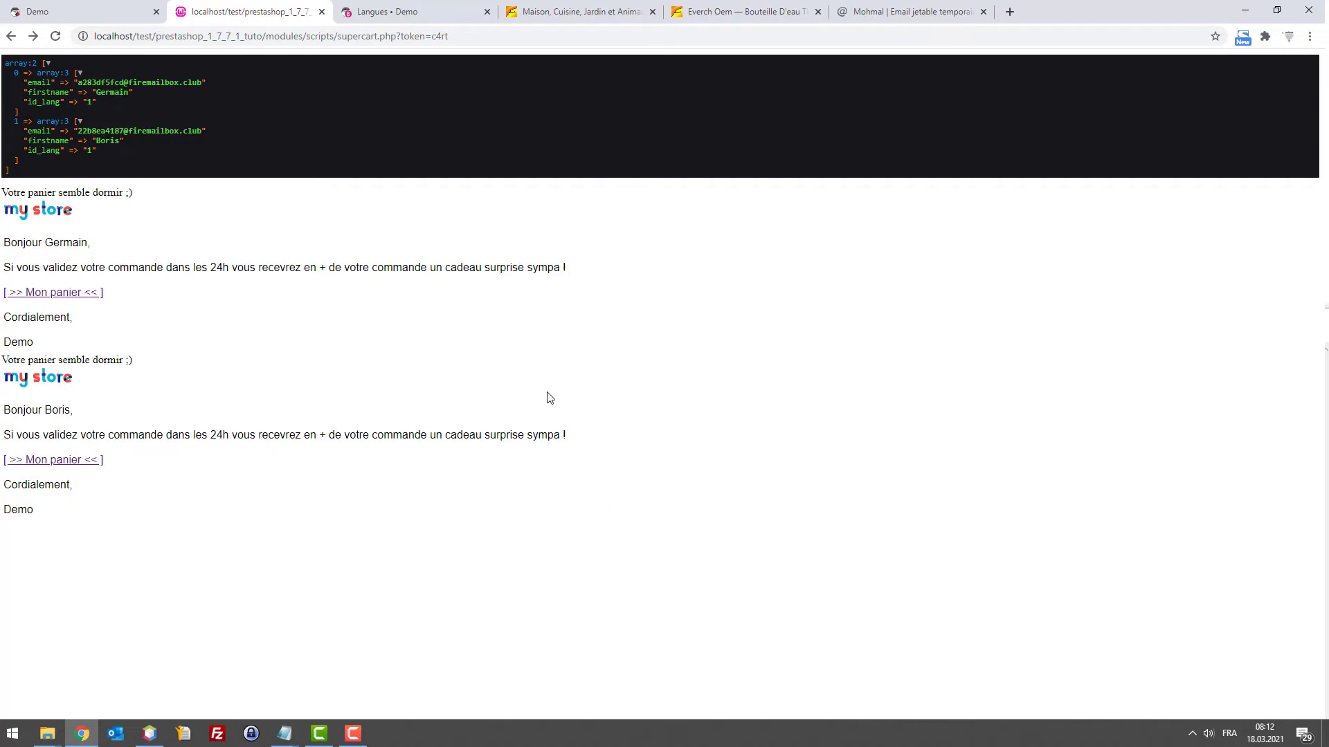
left_click_drag(382, 596, 11, 239)
left_click(148, 143)
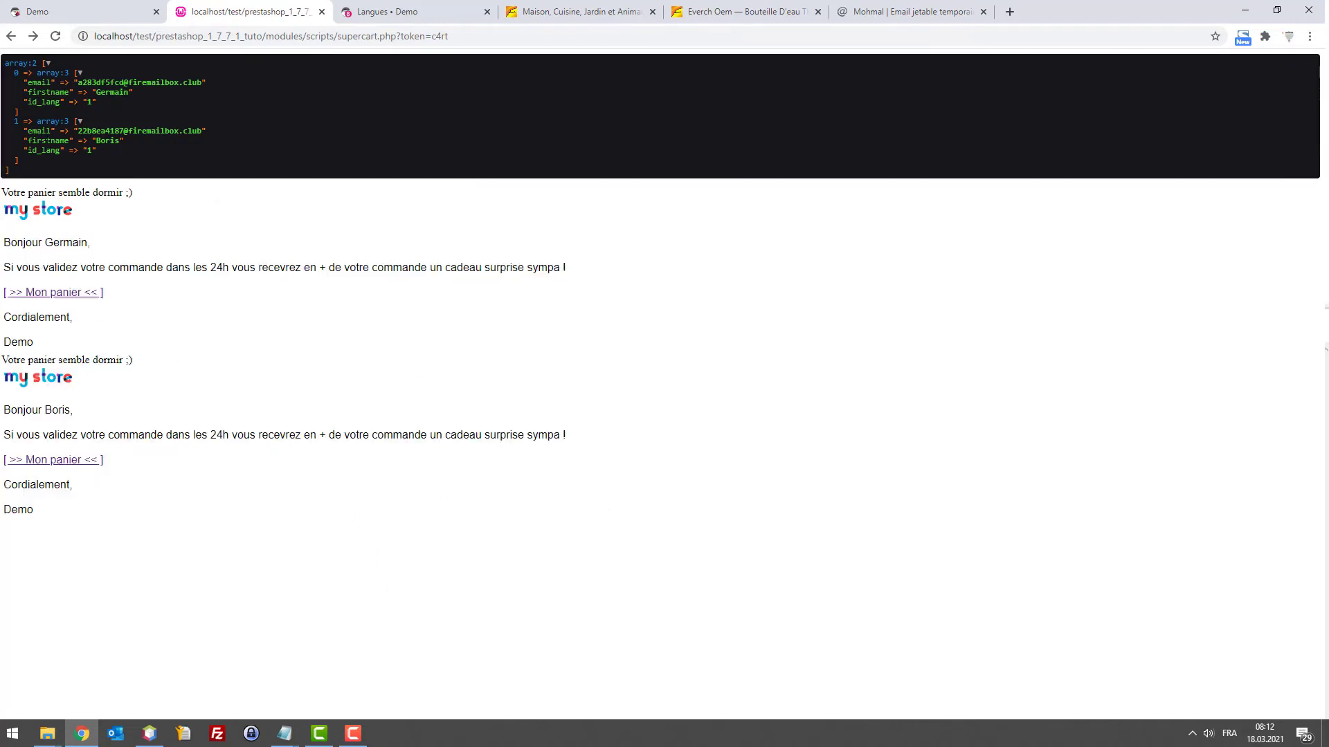
left_click(413, 37)
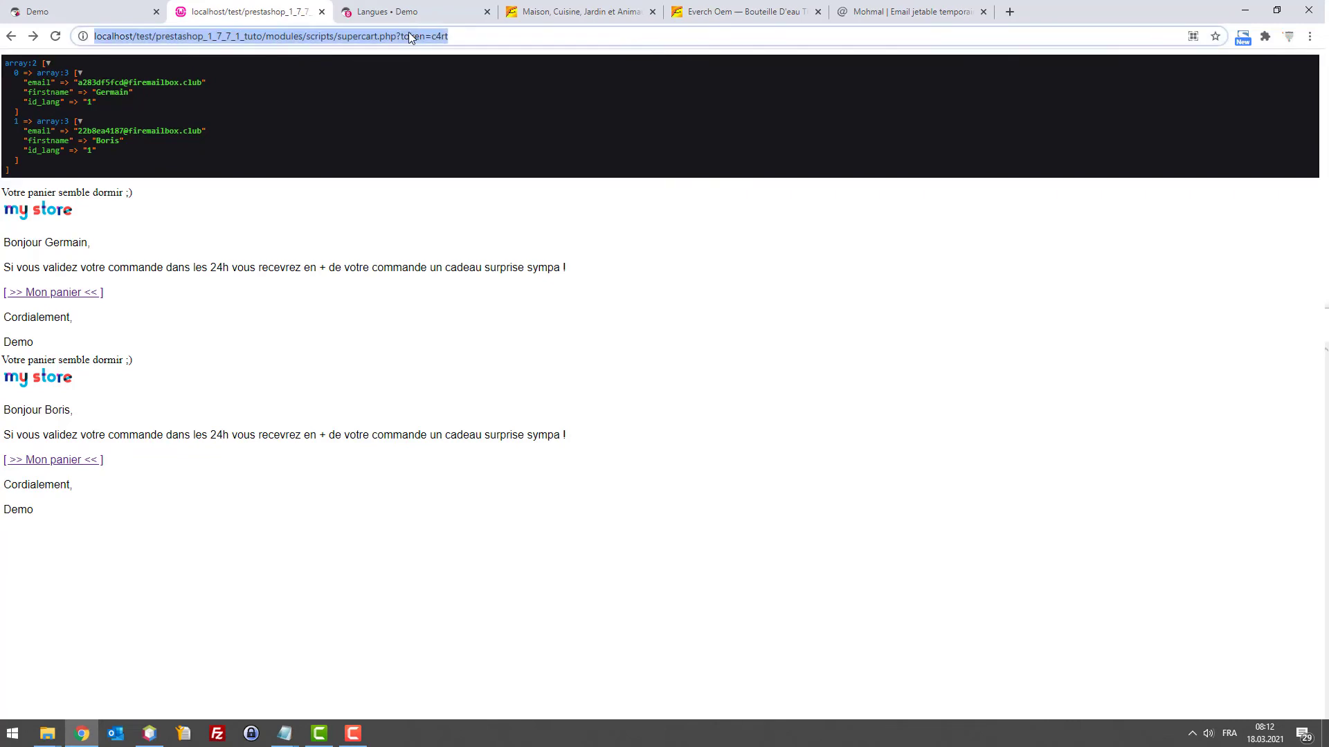
key("Return")
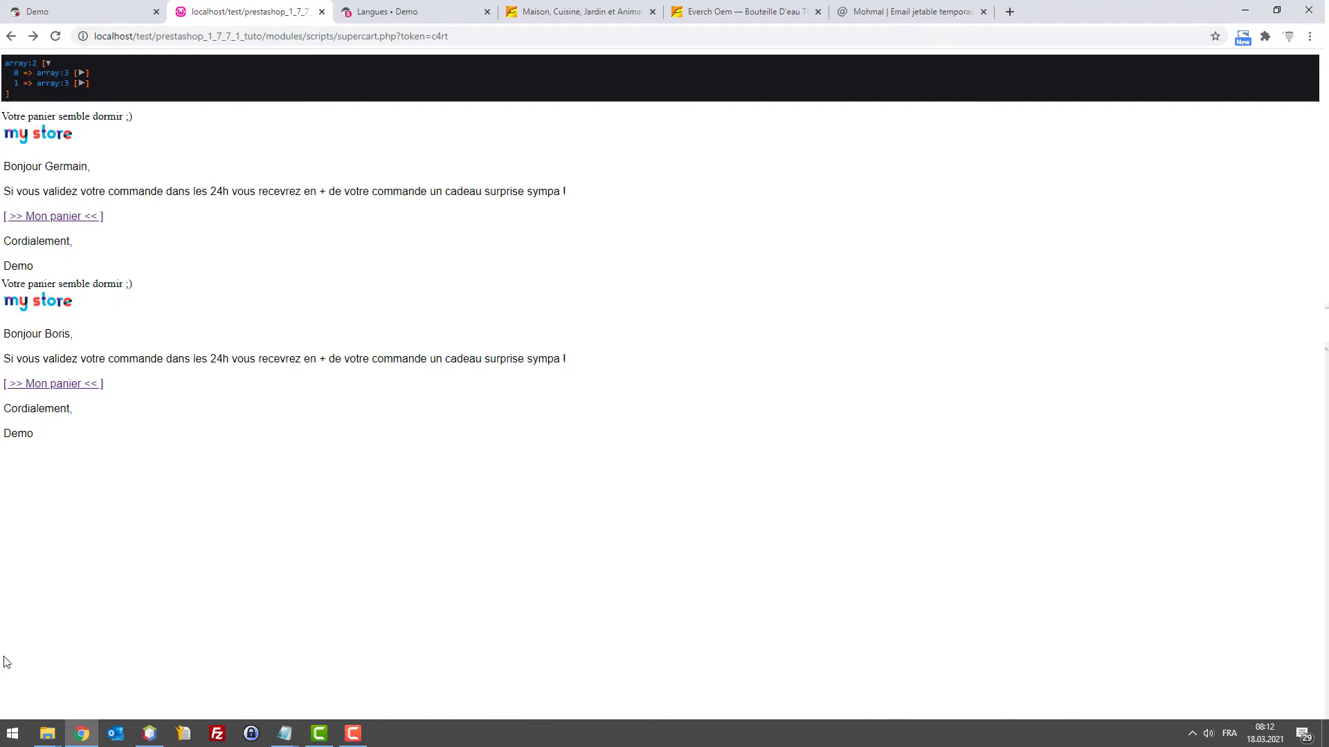
Scroll to the top of supercart.php and place the caret in the empty $from value on line 7
left_click(149, 734)
scroll(425, 380, "up", 10)
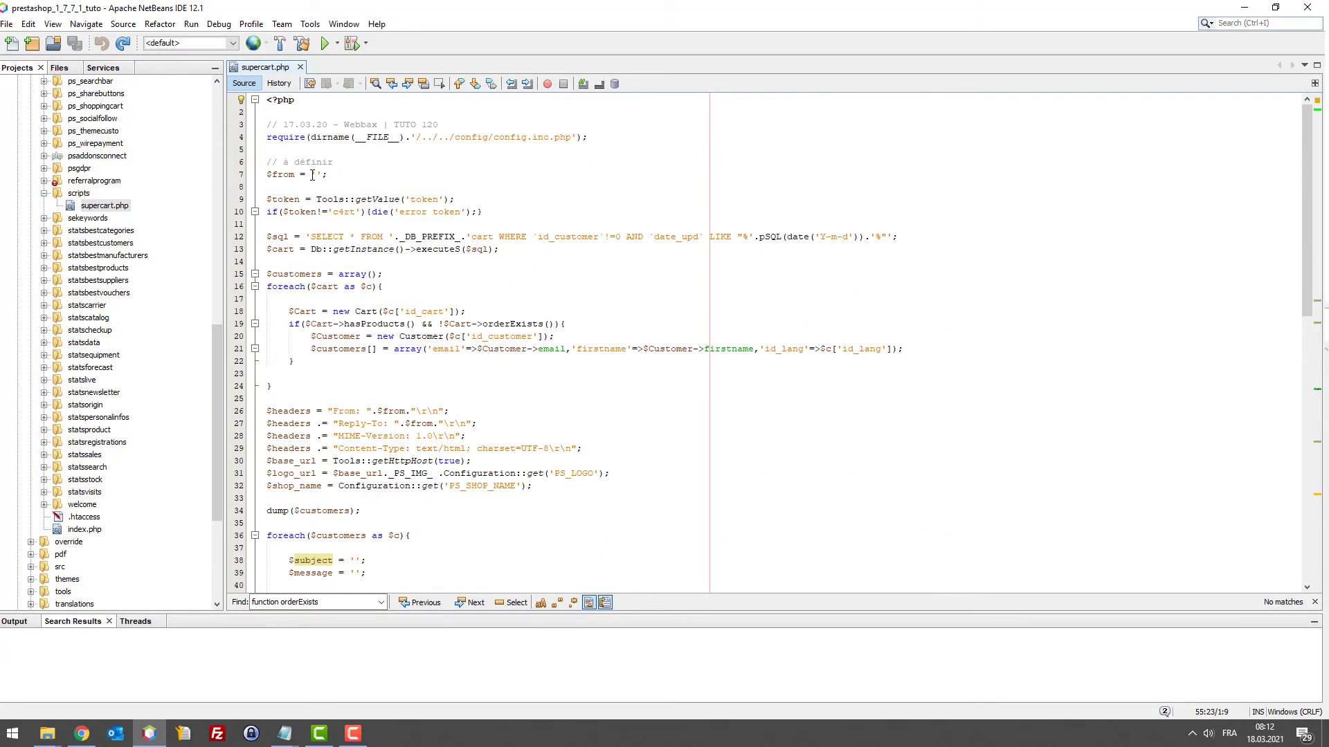
left_click(313, 176)
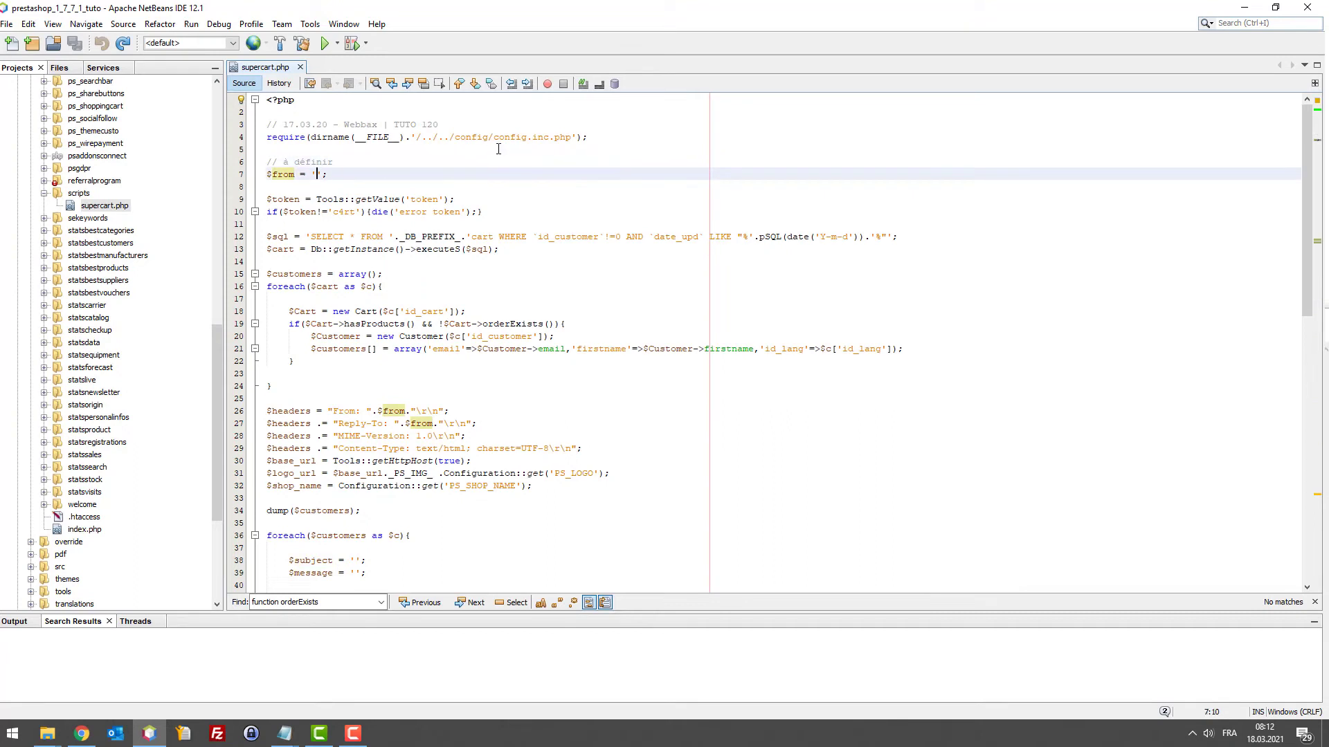